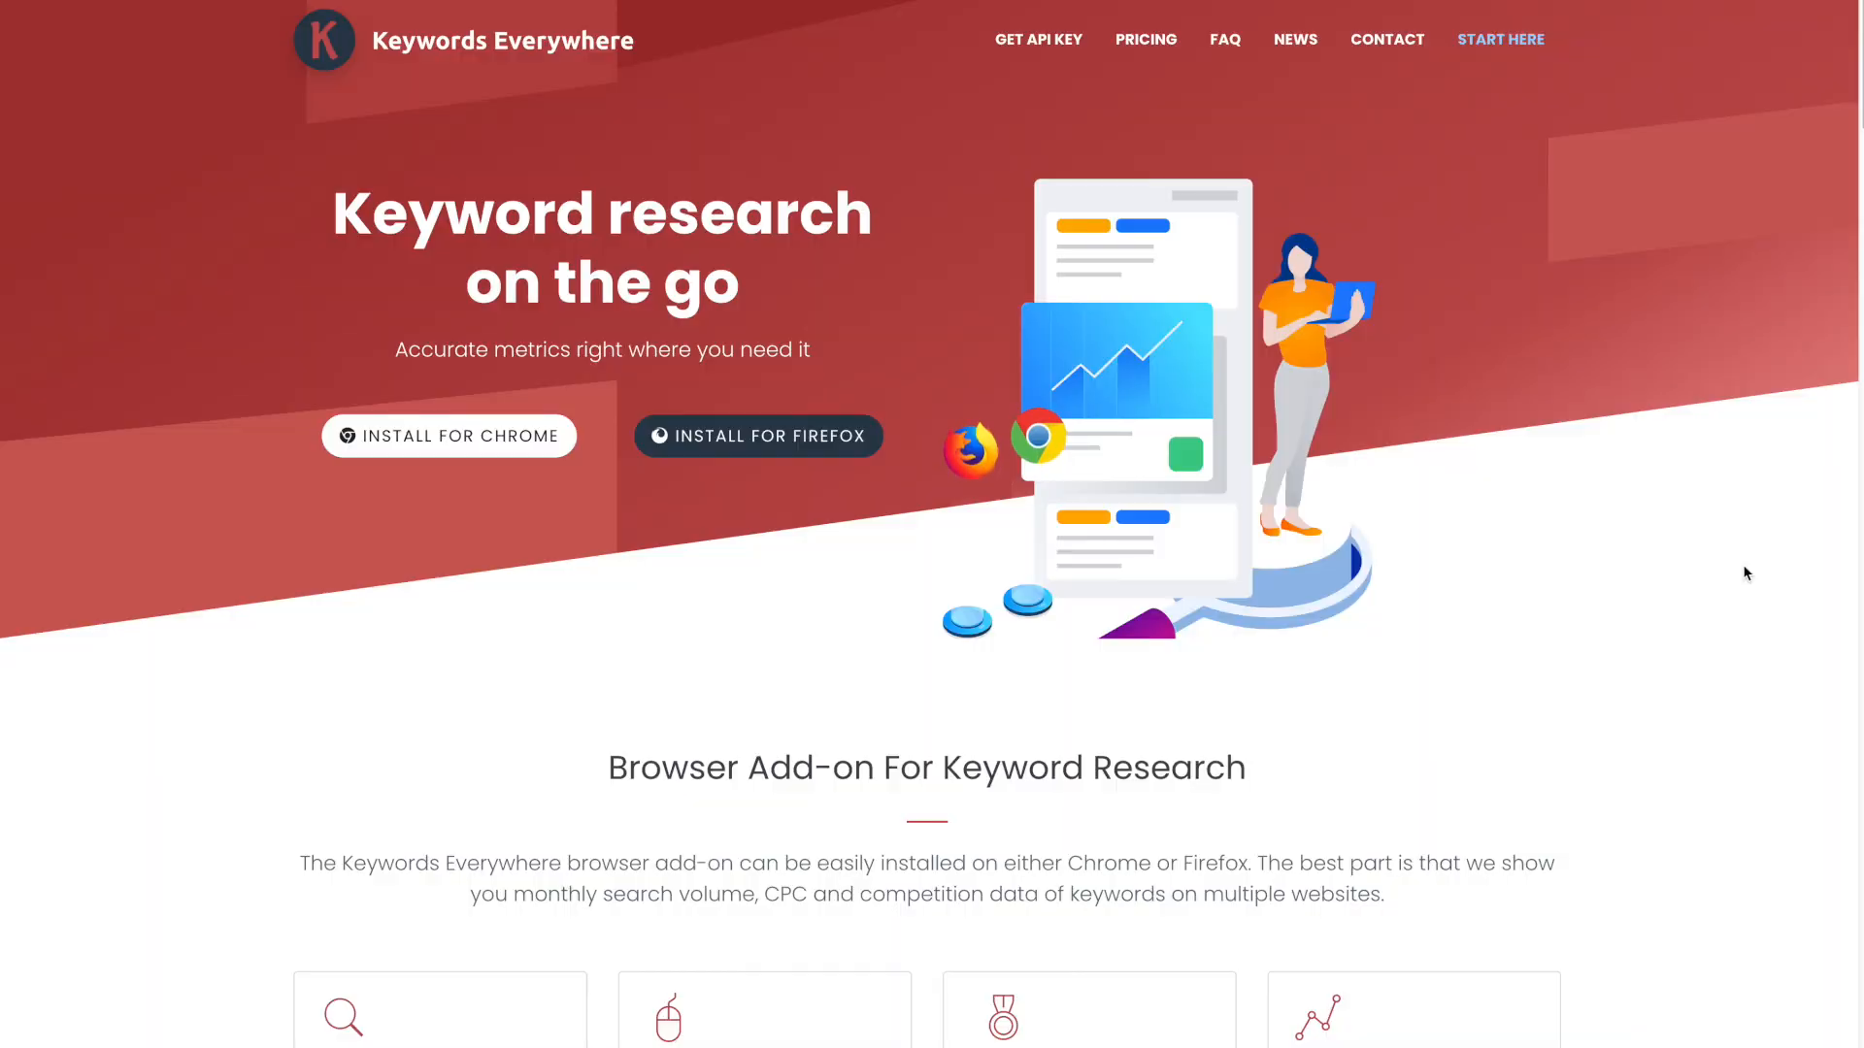
scroll(1654, 626, down, 10)
scroll(1654, 627, up, 10)
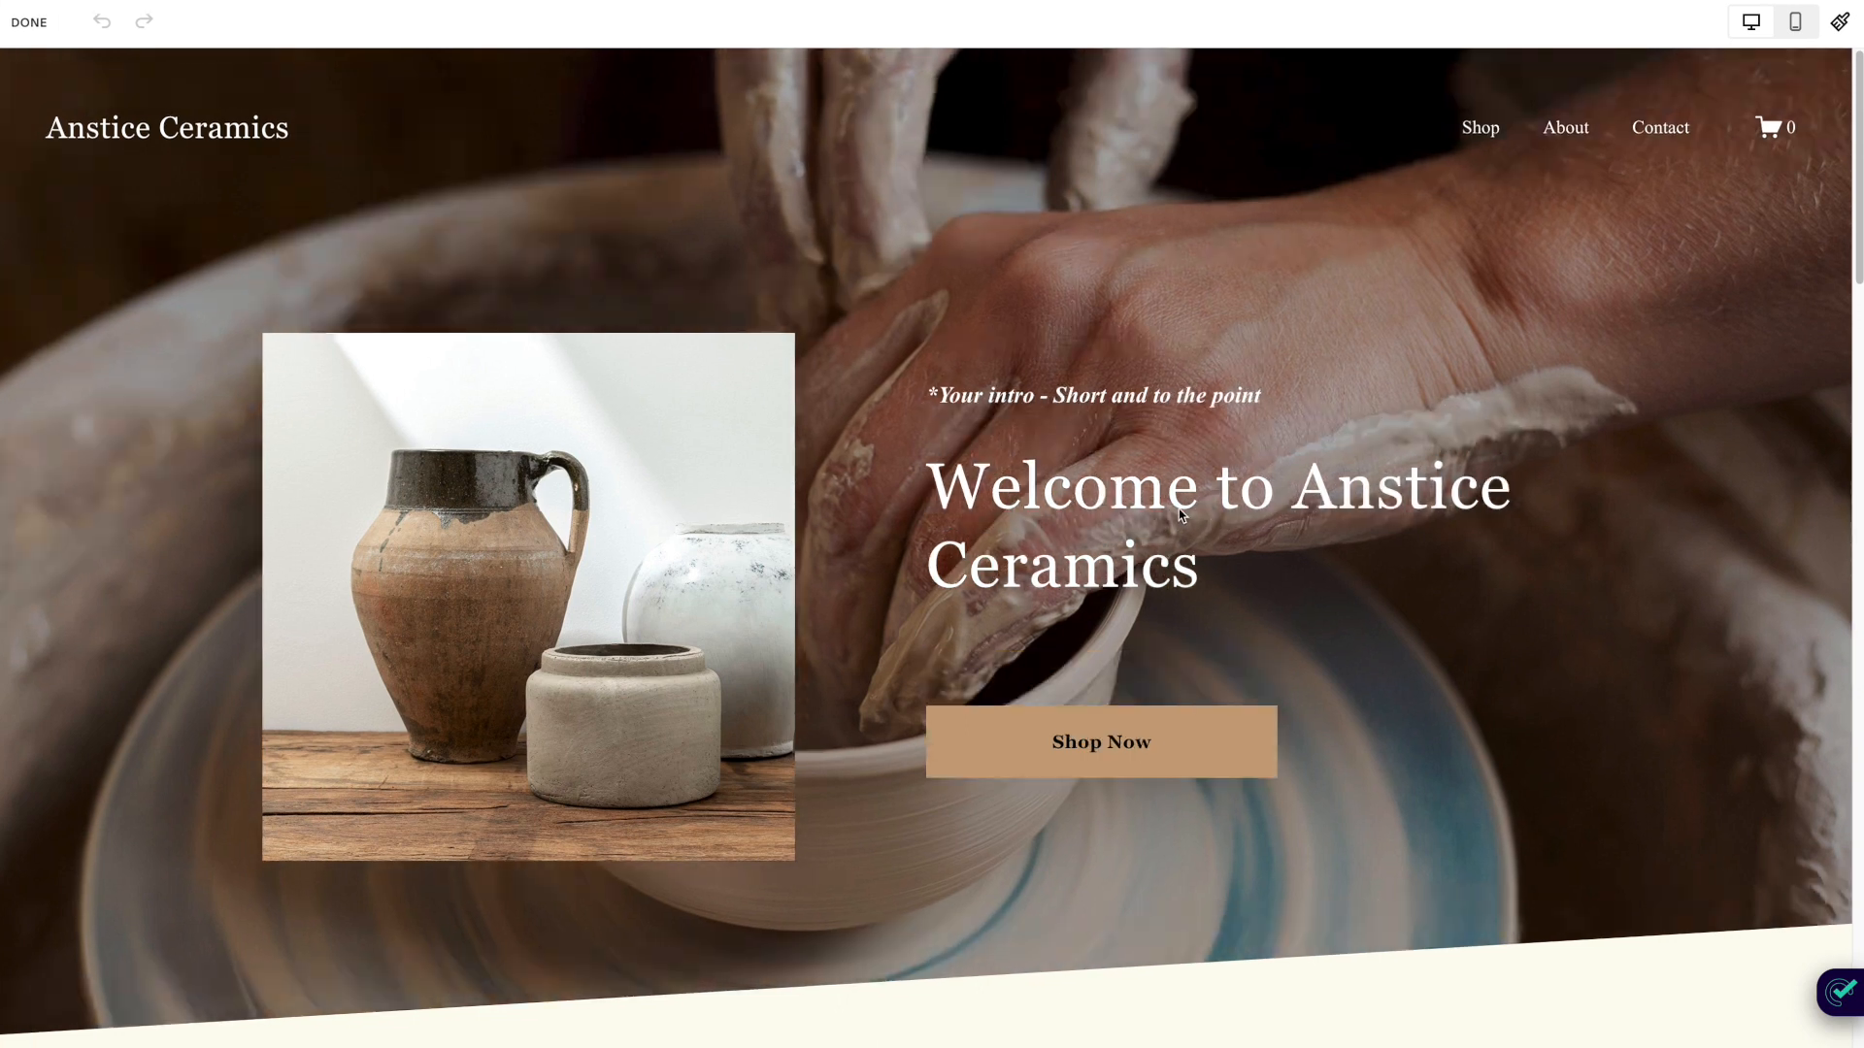
click(1095, 496)
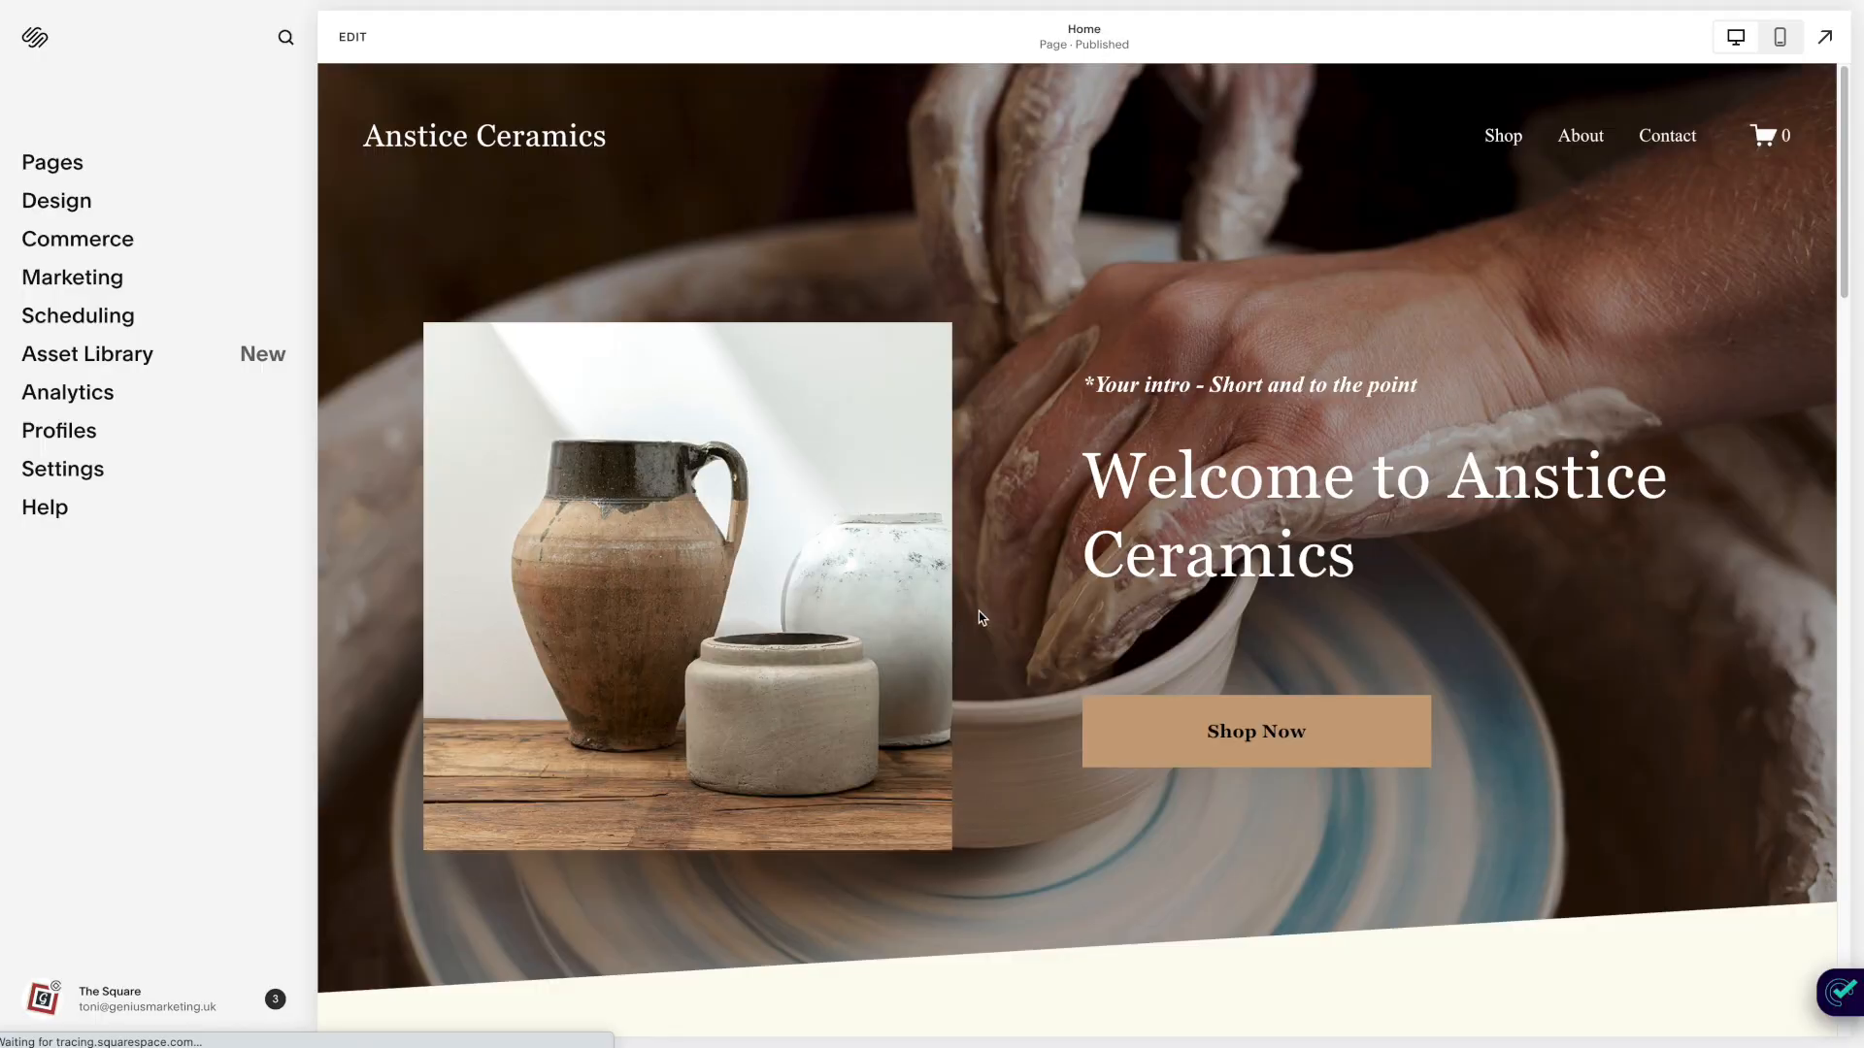
scroll(1114, 547, down, 3)
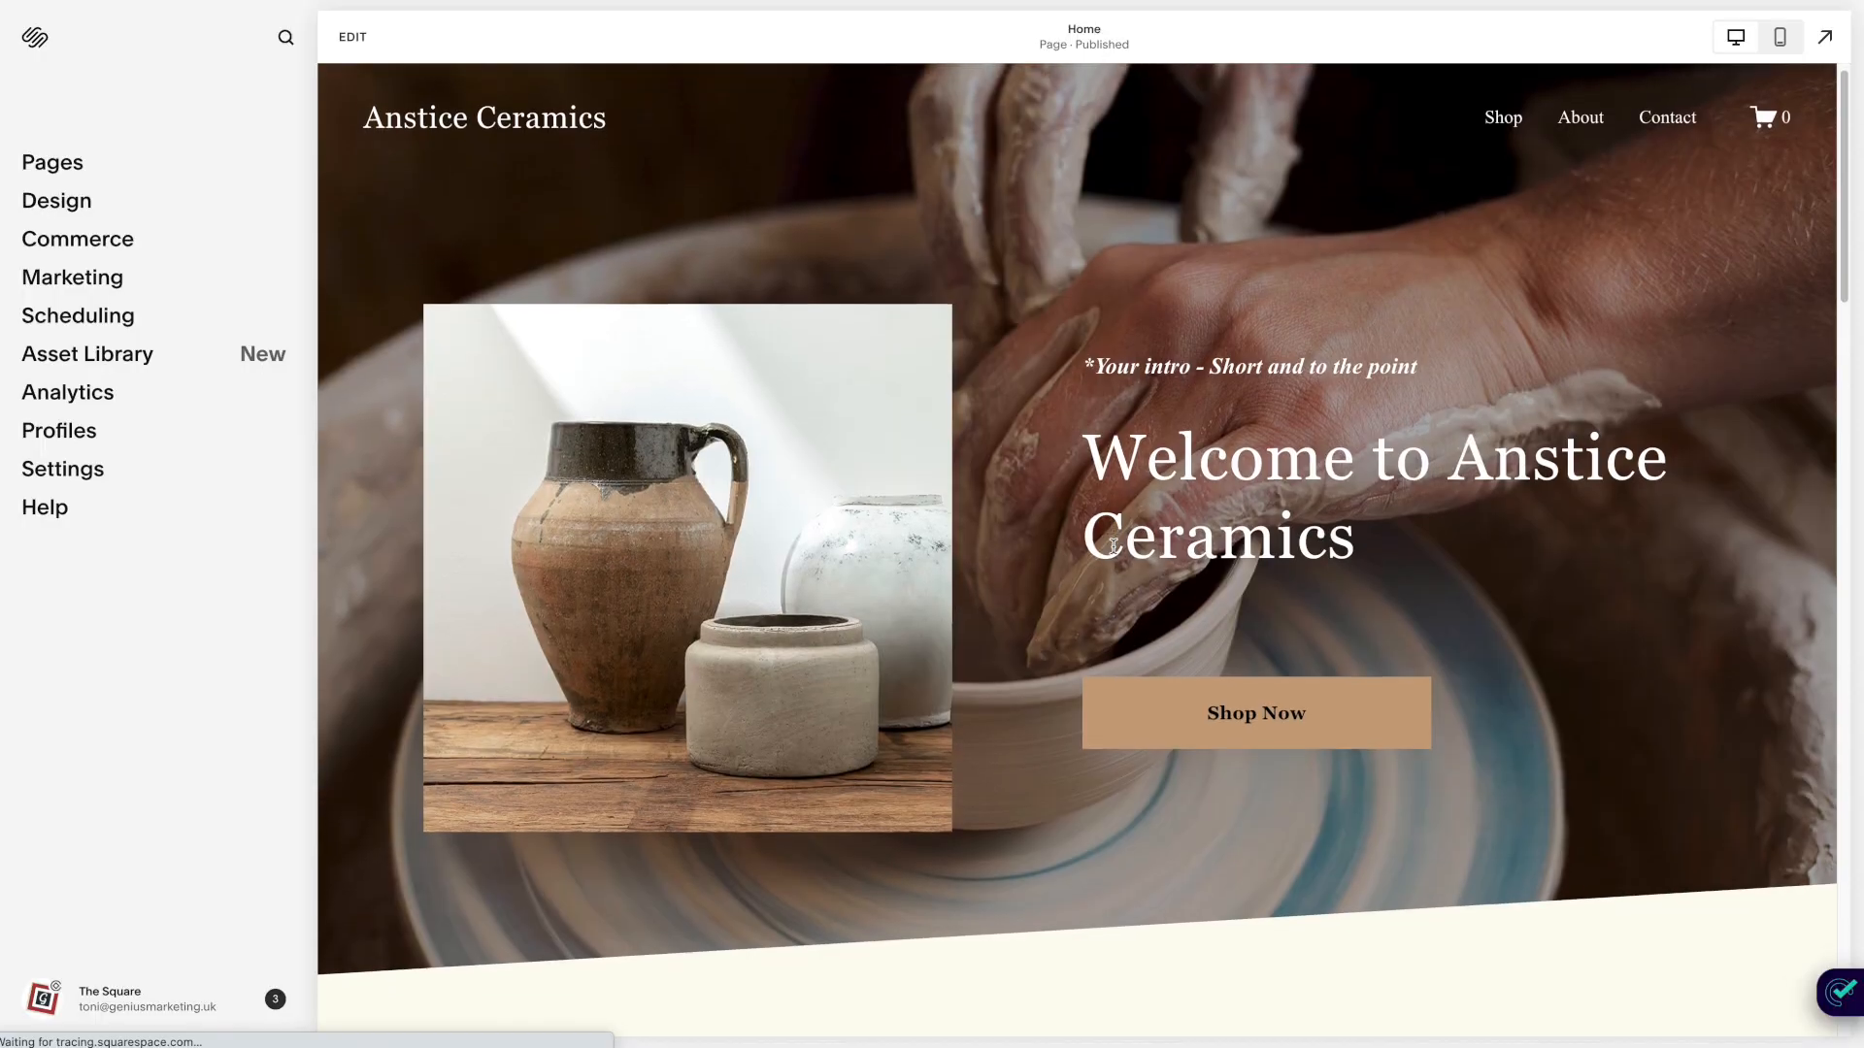
scroll(1114, 547, up, 2)
scroll(1113, 546, up, 1)
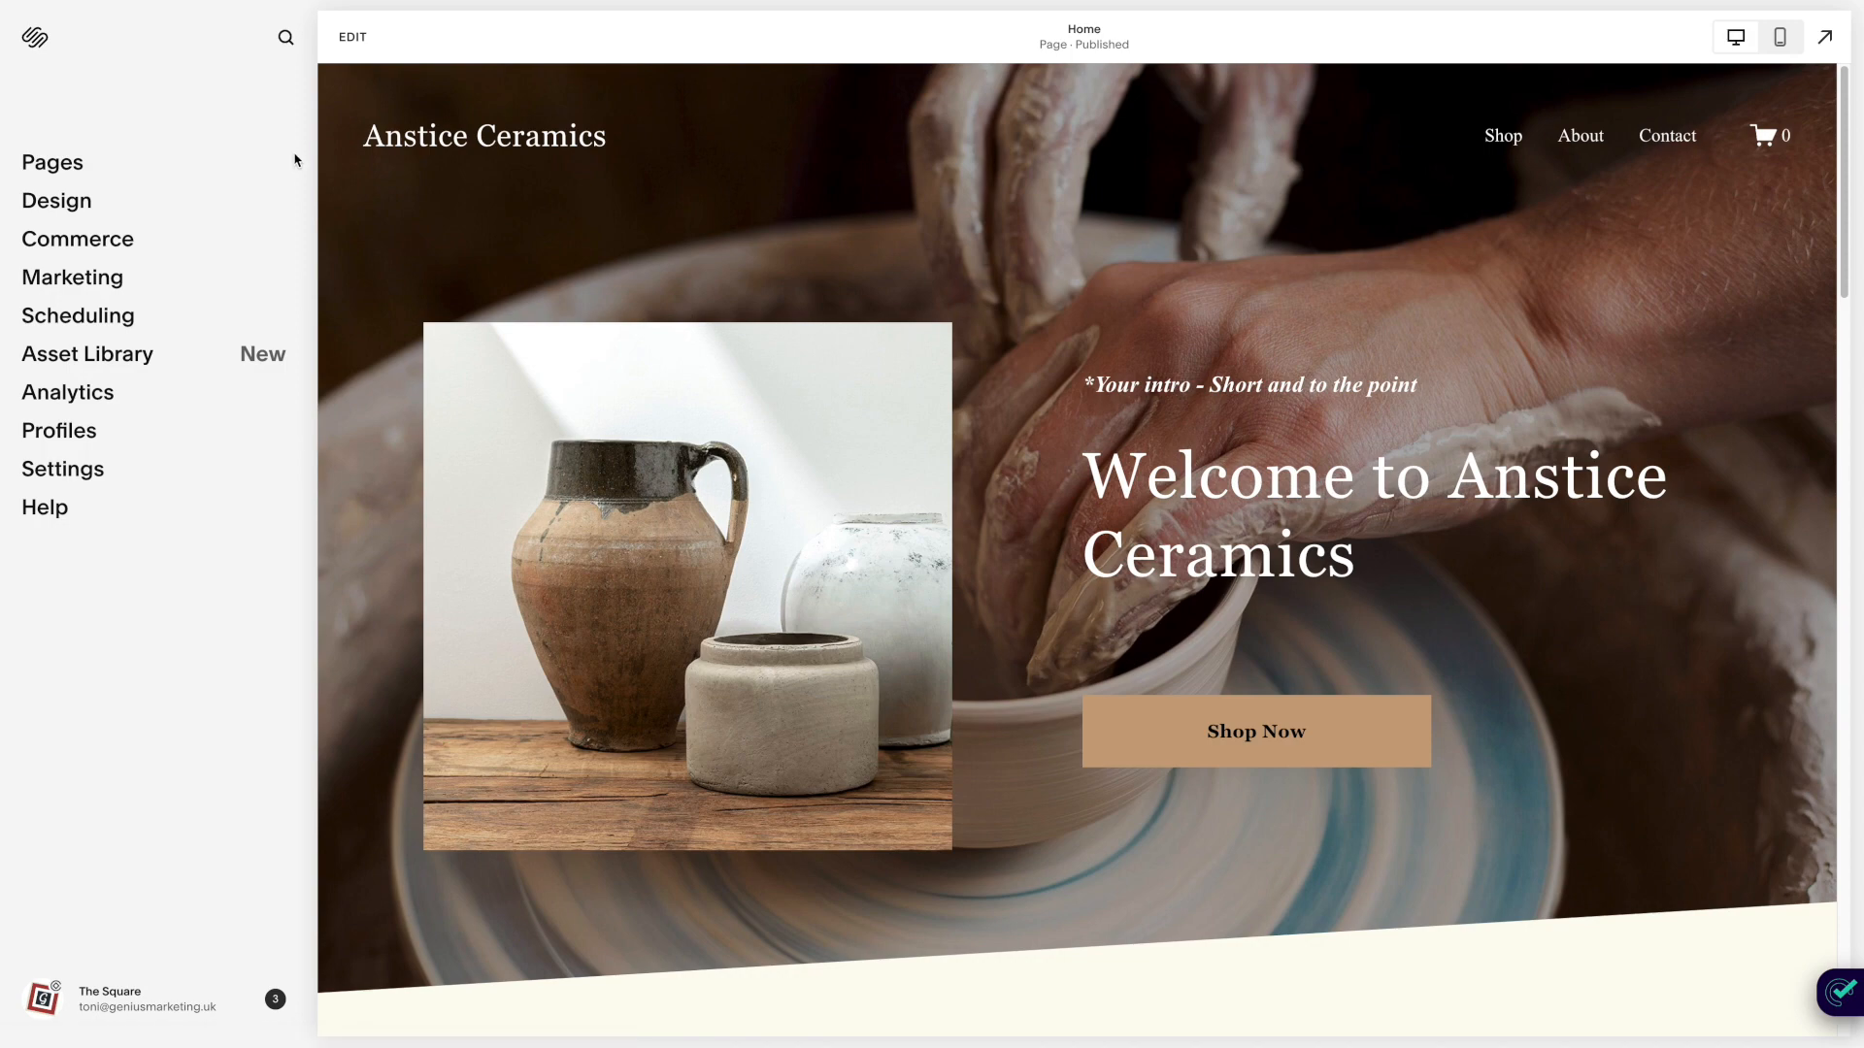
scroll(724, 341, down, 2)
scroll(383, 92, up, 2)
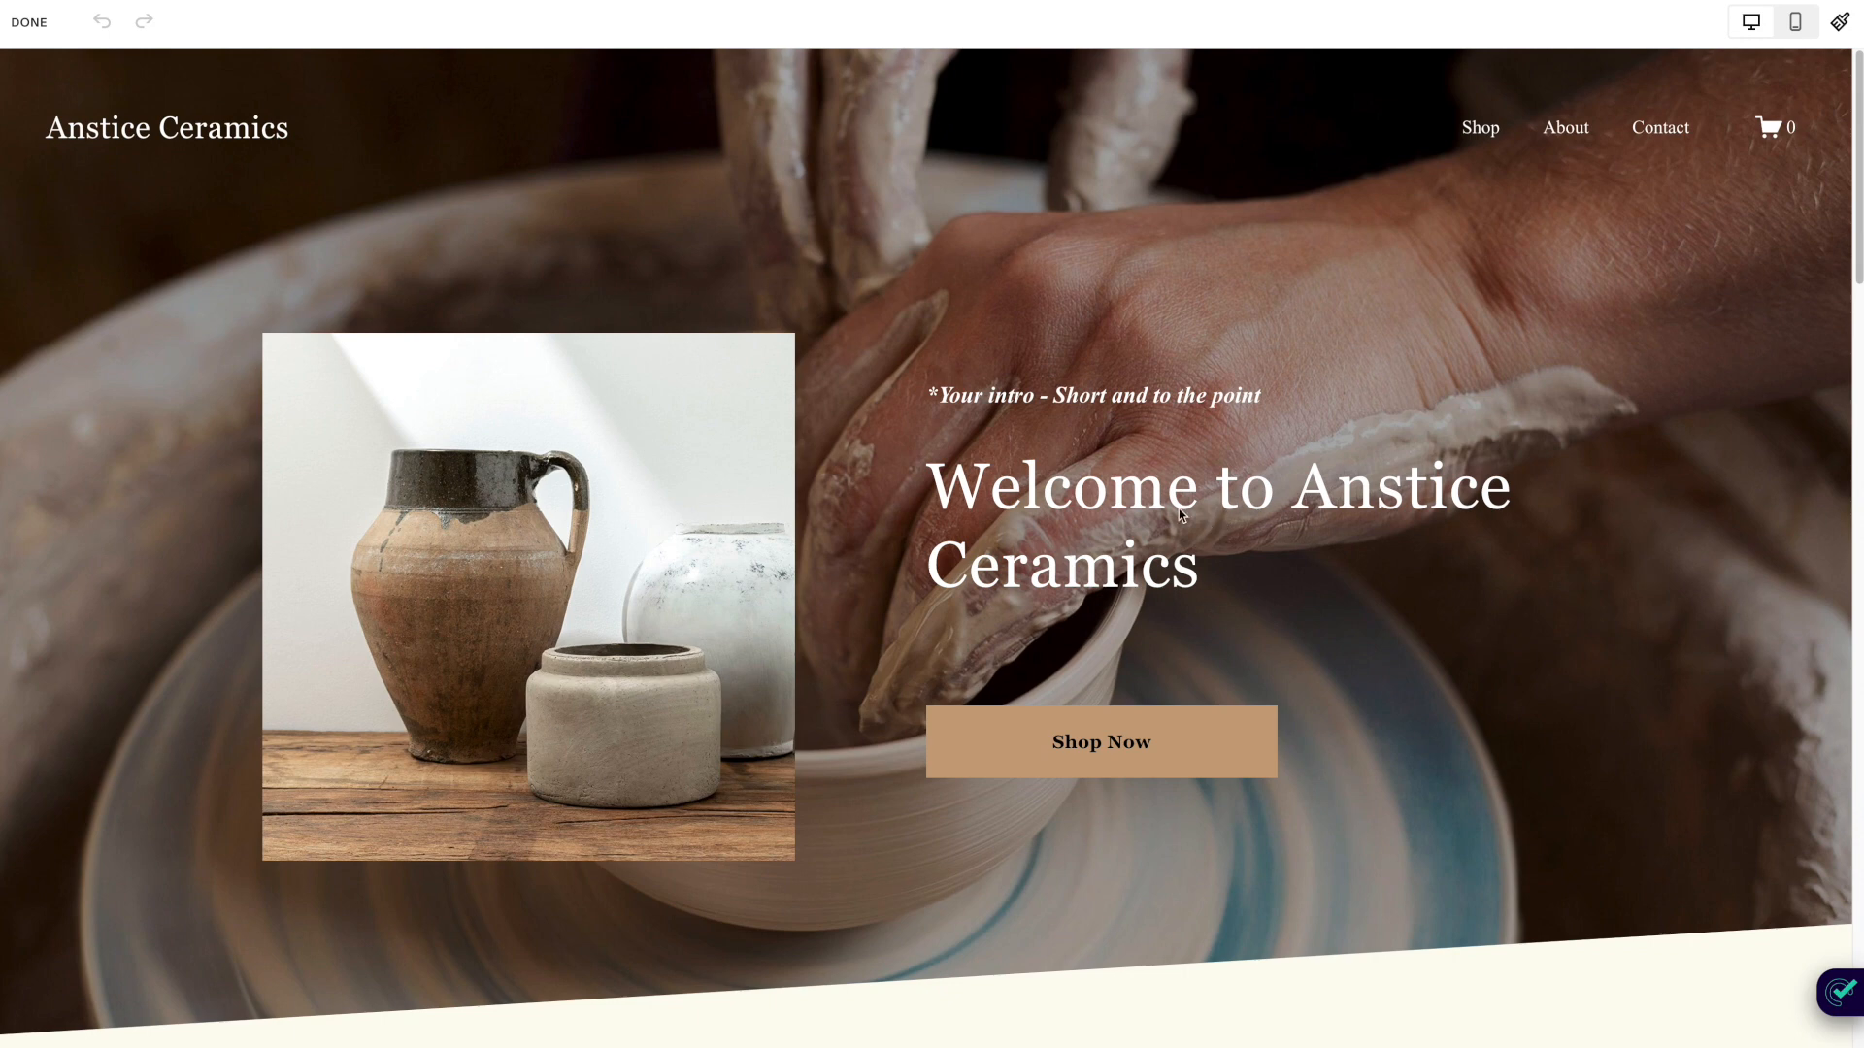
Replace "Ceramics" in the home page's welcome heading with "Ceramic Sculptor Artist".
click(1095, 496)
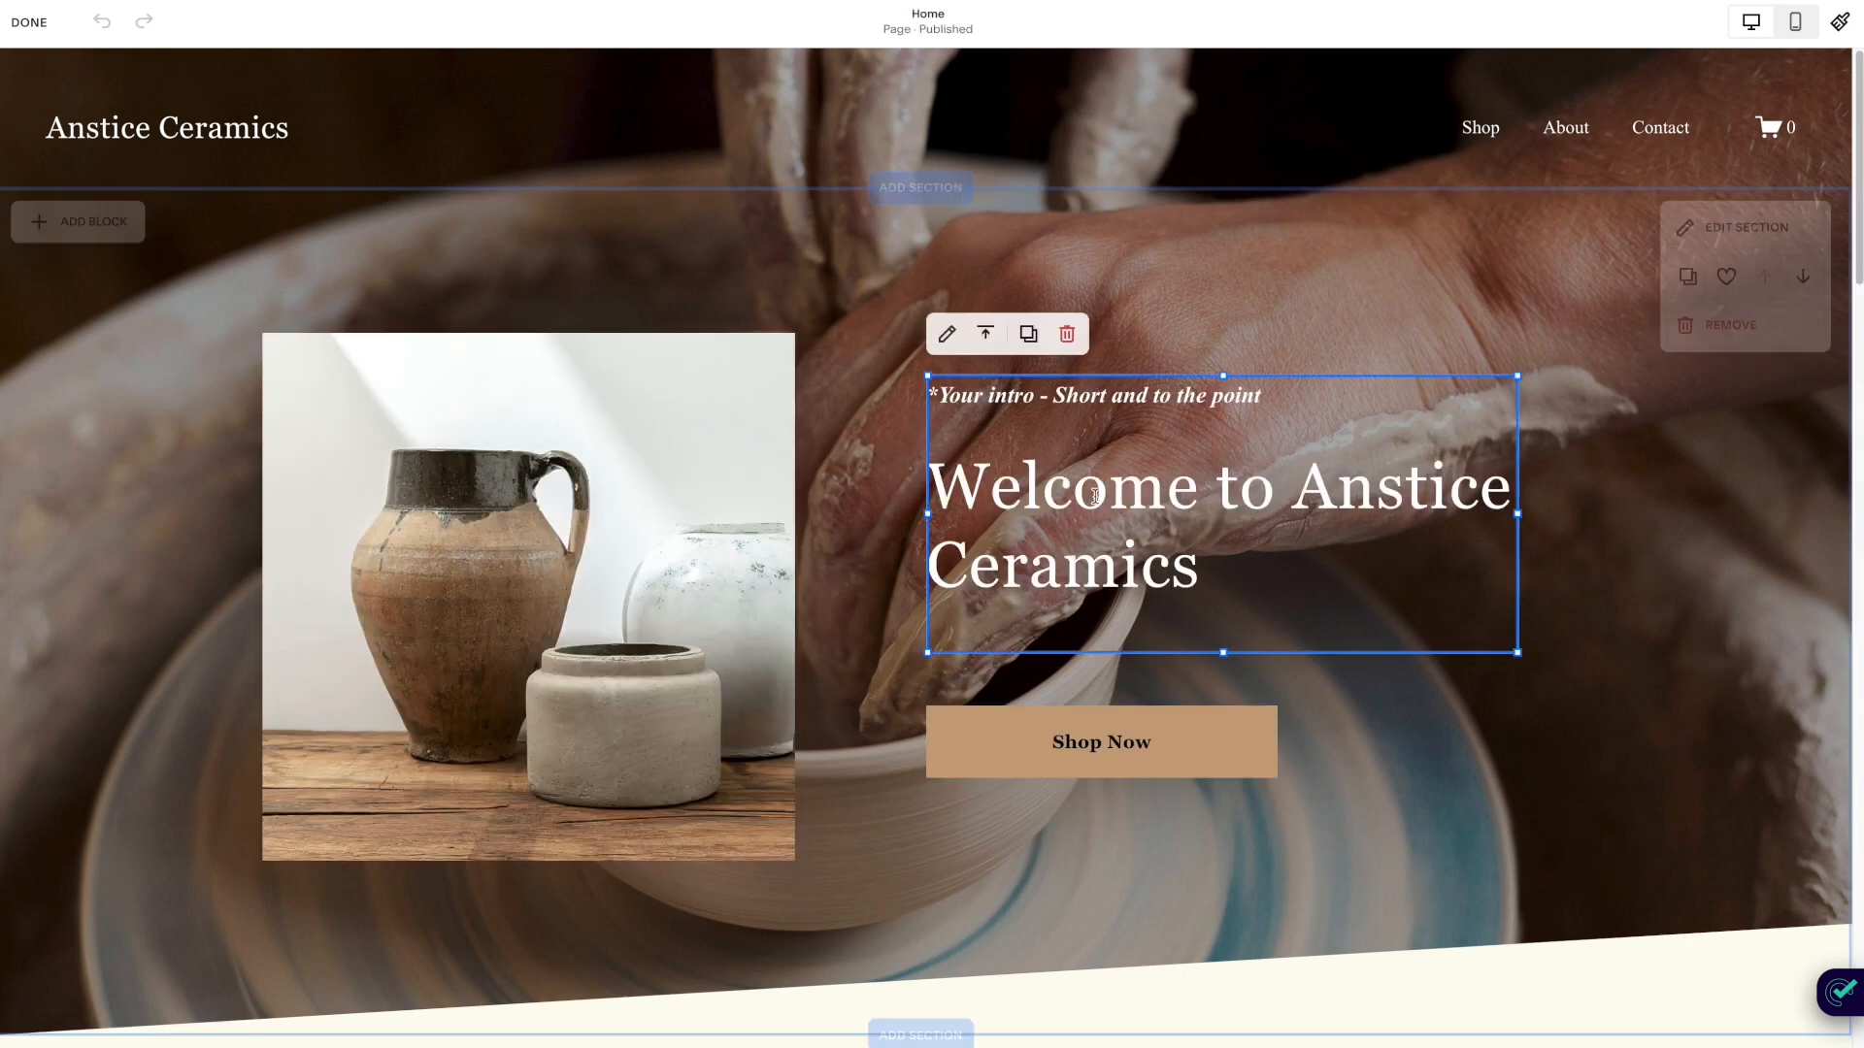
click(1095, 496)
double_click(1095, 496)
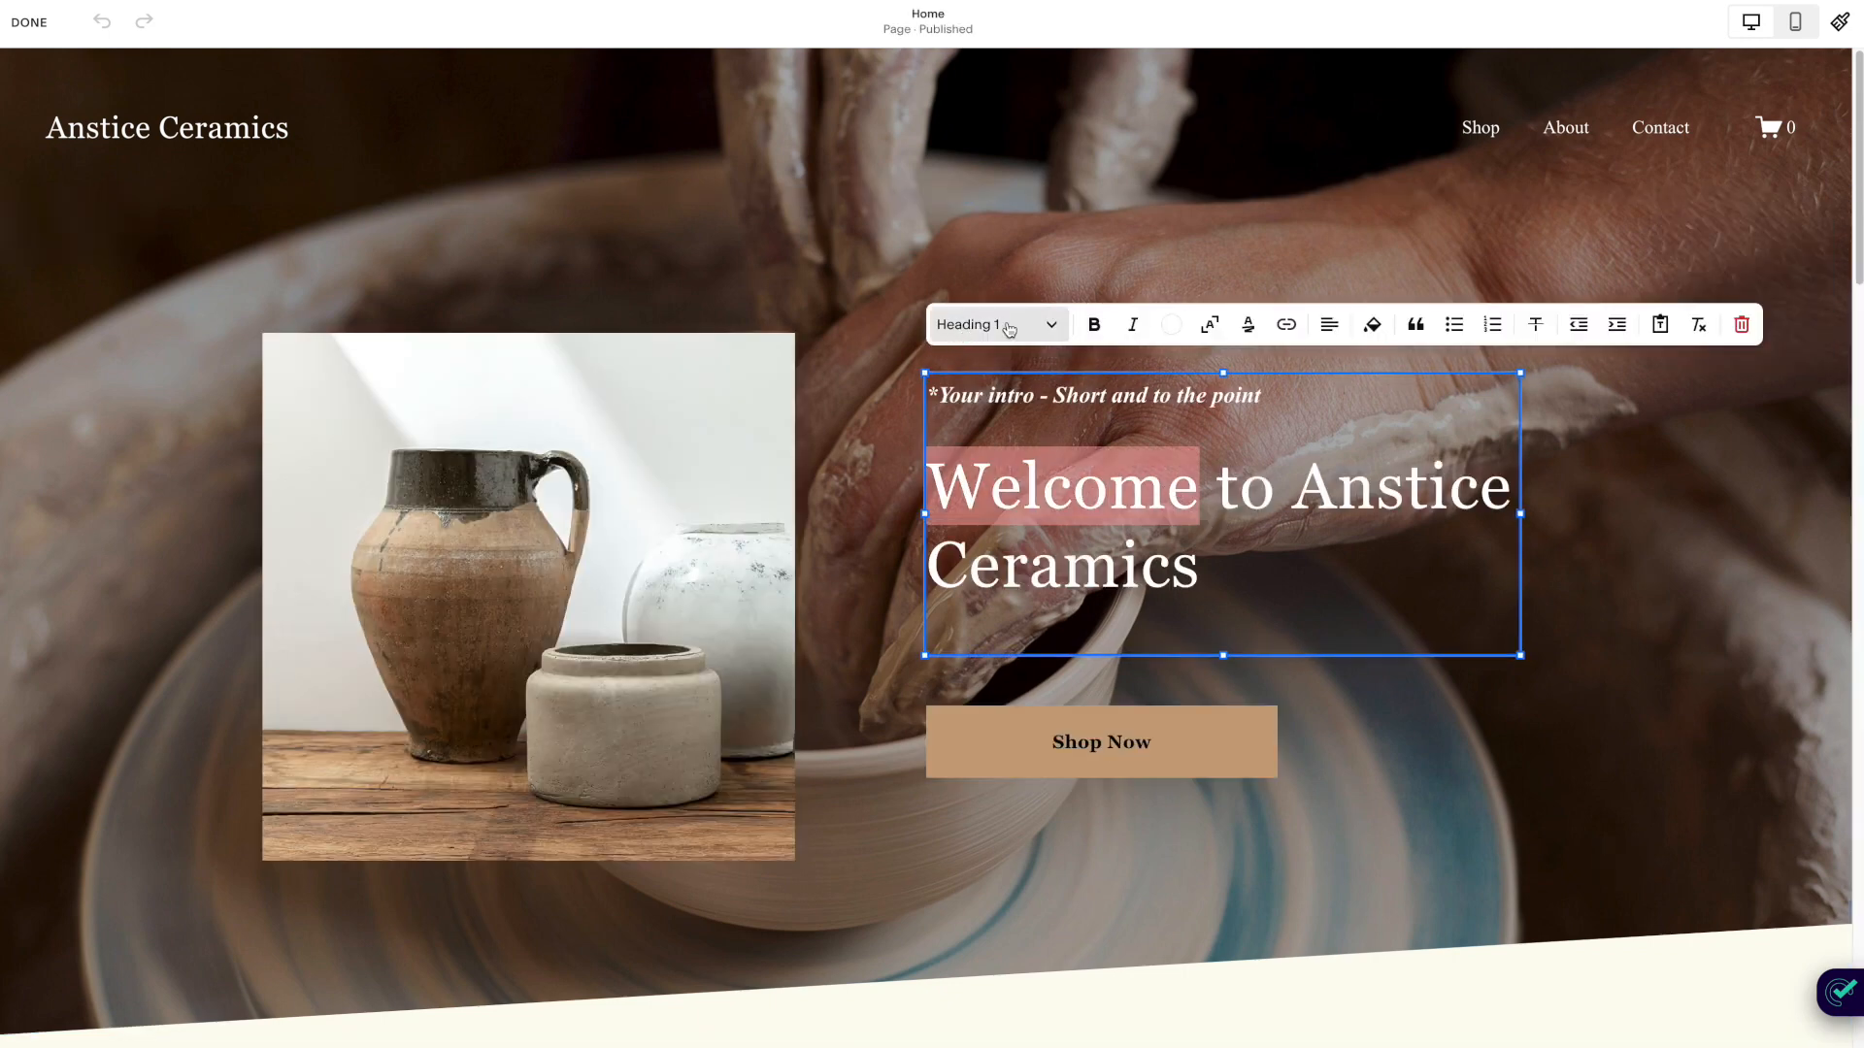
click(1180, 482)
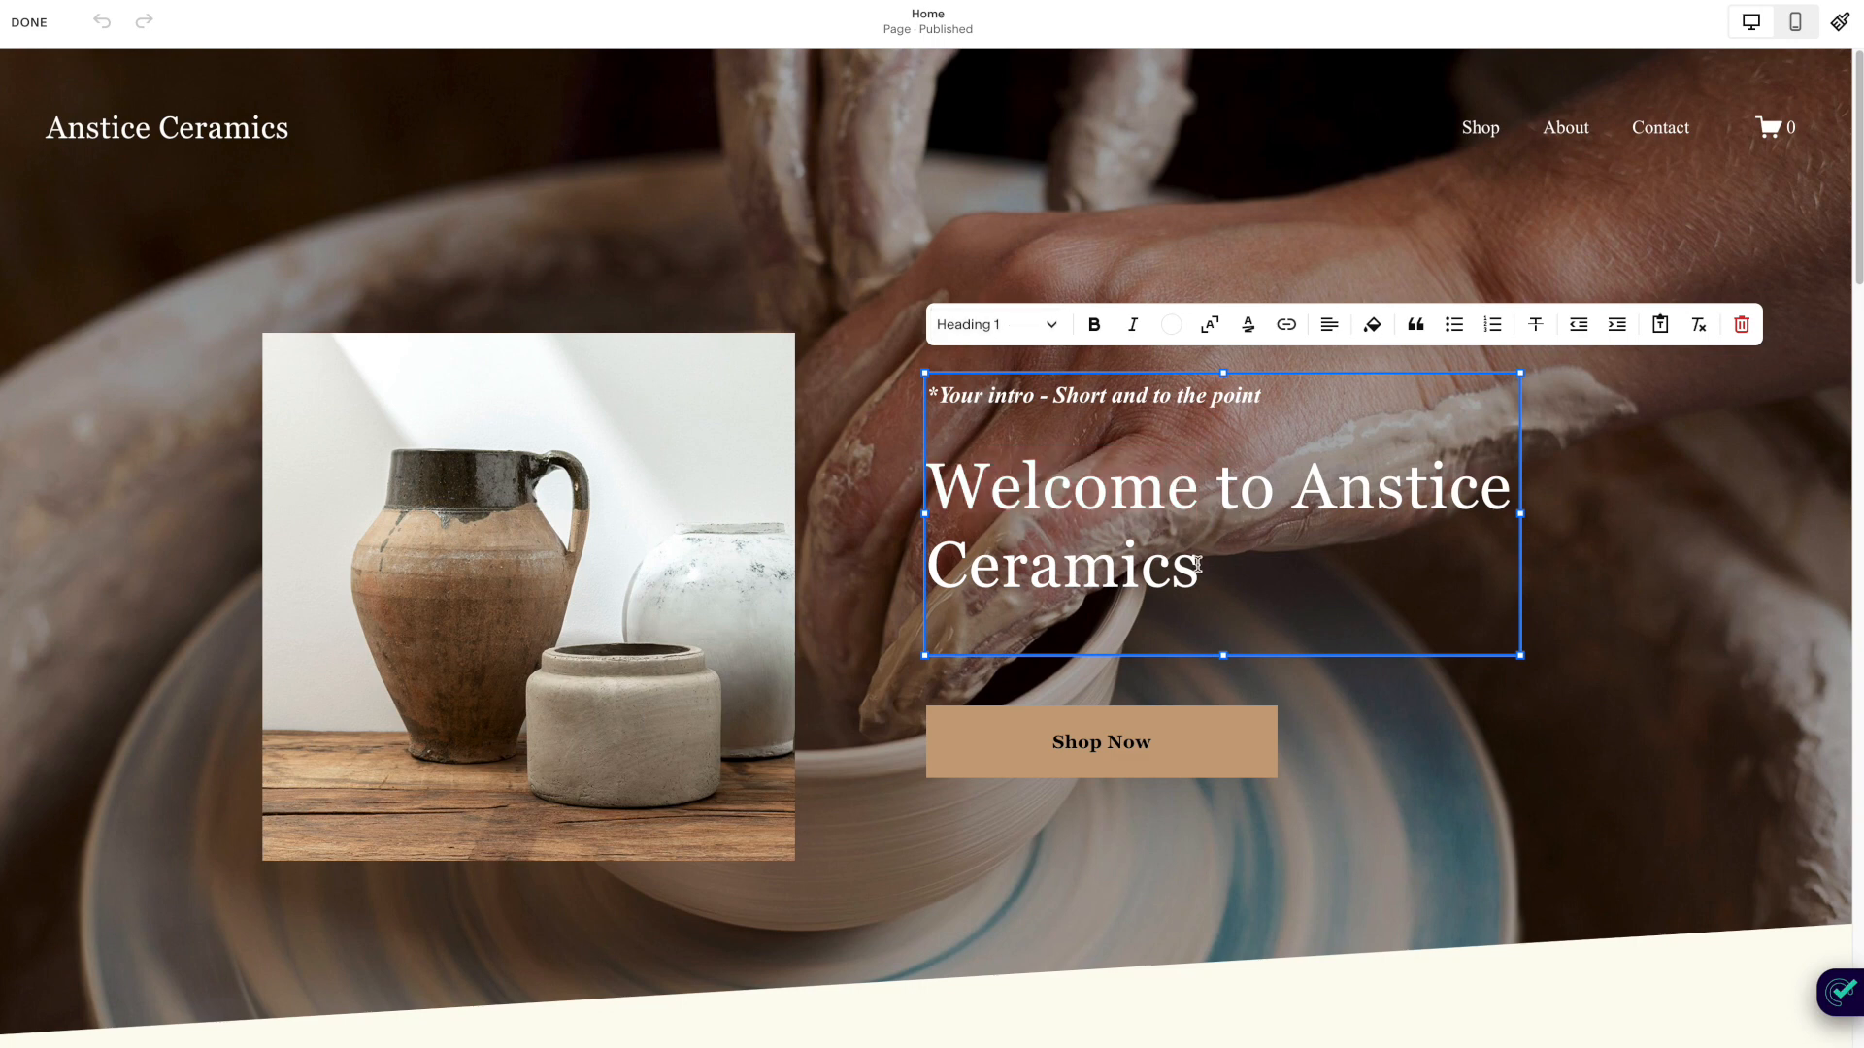
drag(1195, 568, 1183, 570)
text(Scup)
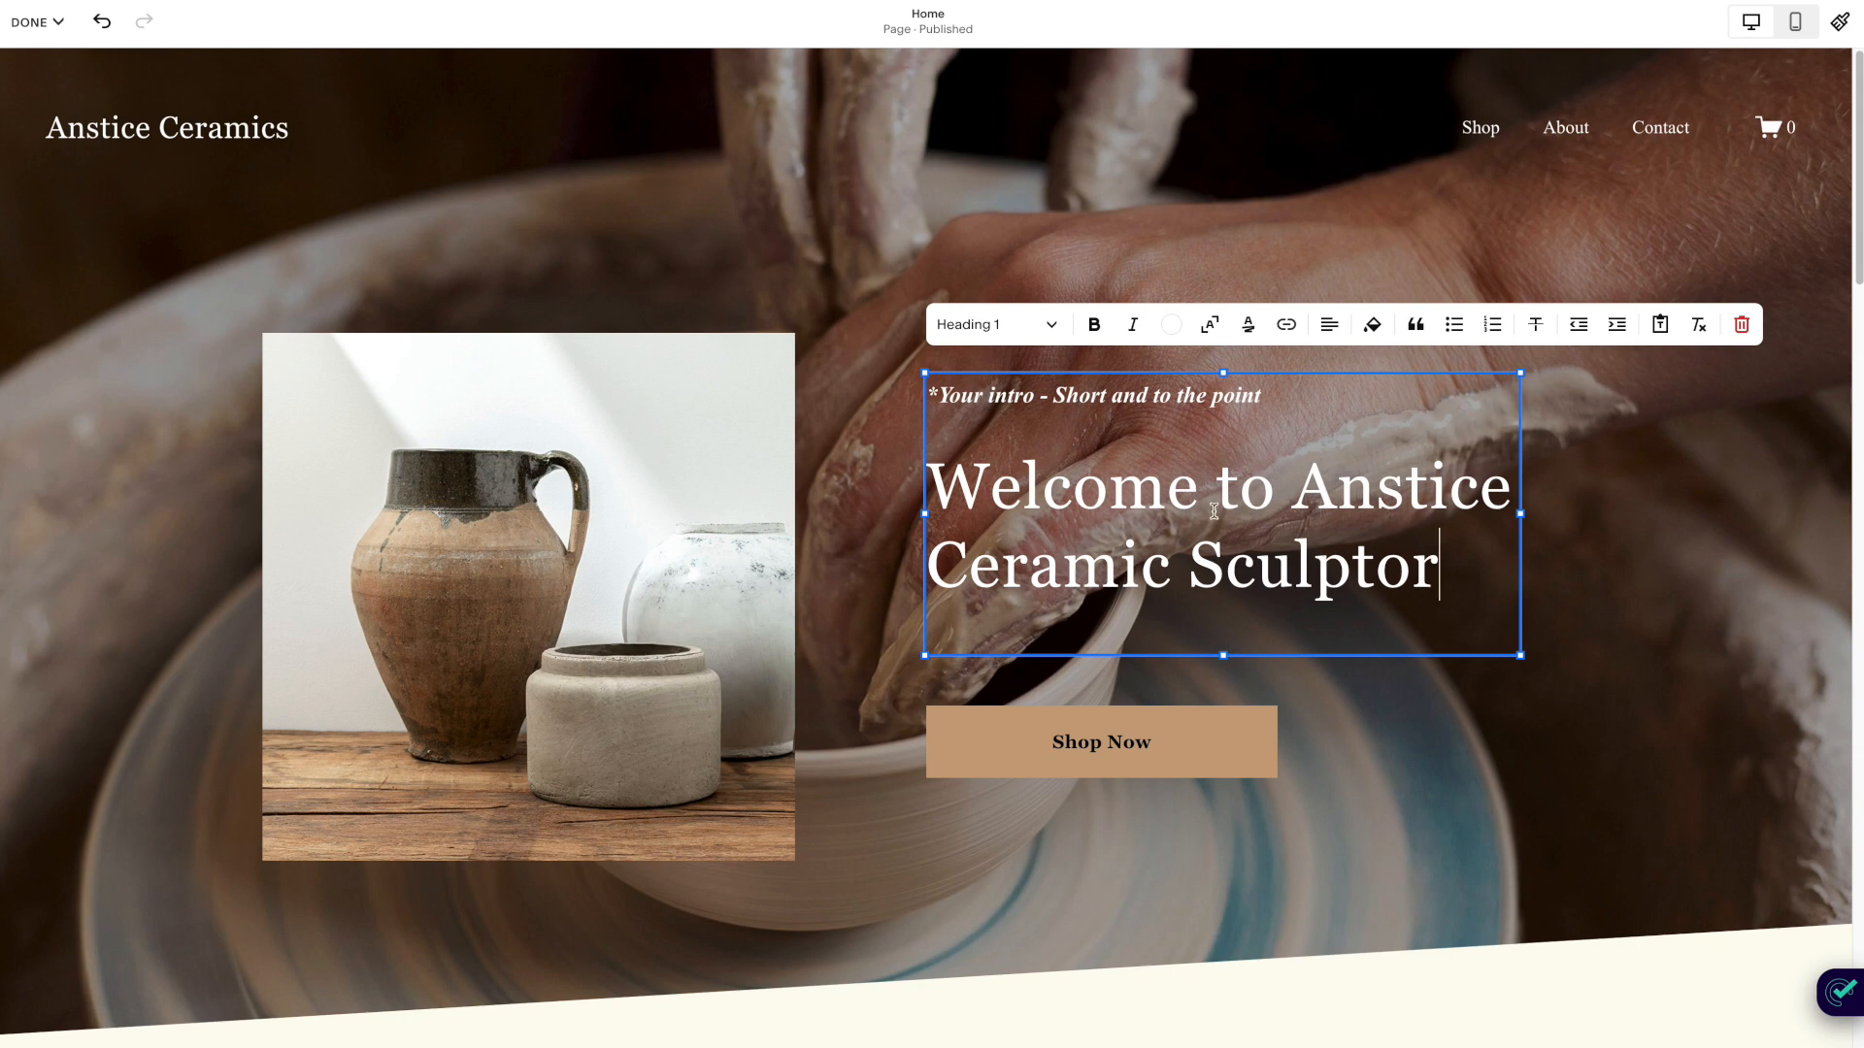
text(tor Artist)
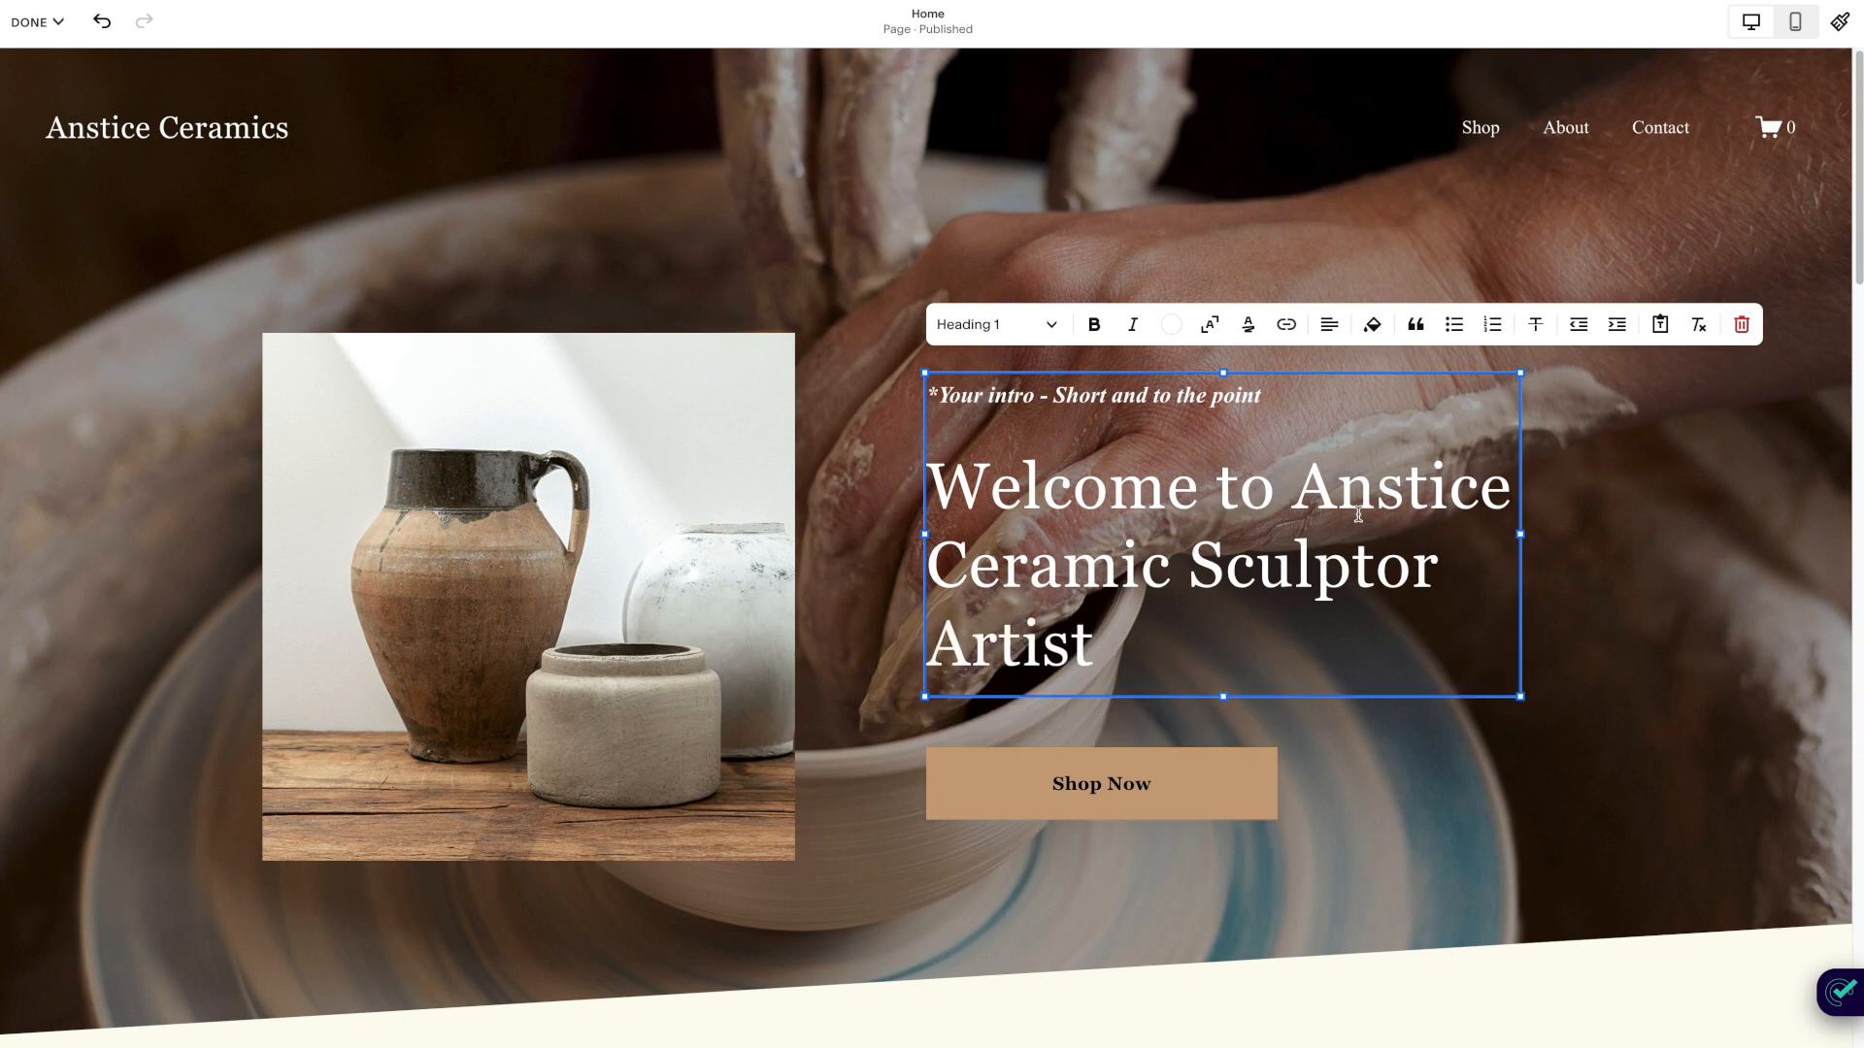
drag(1141, 635, 942, 579)
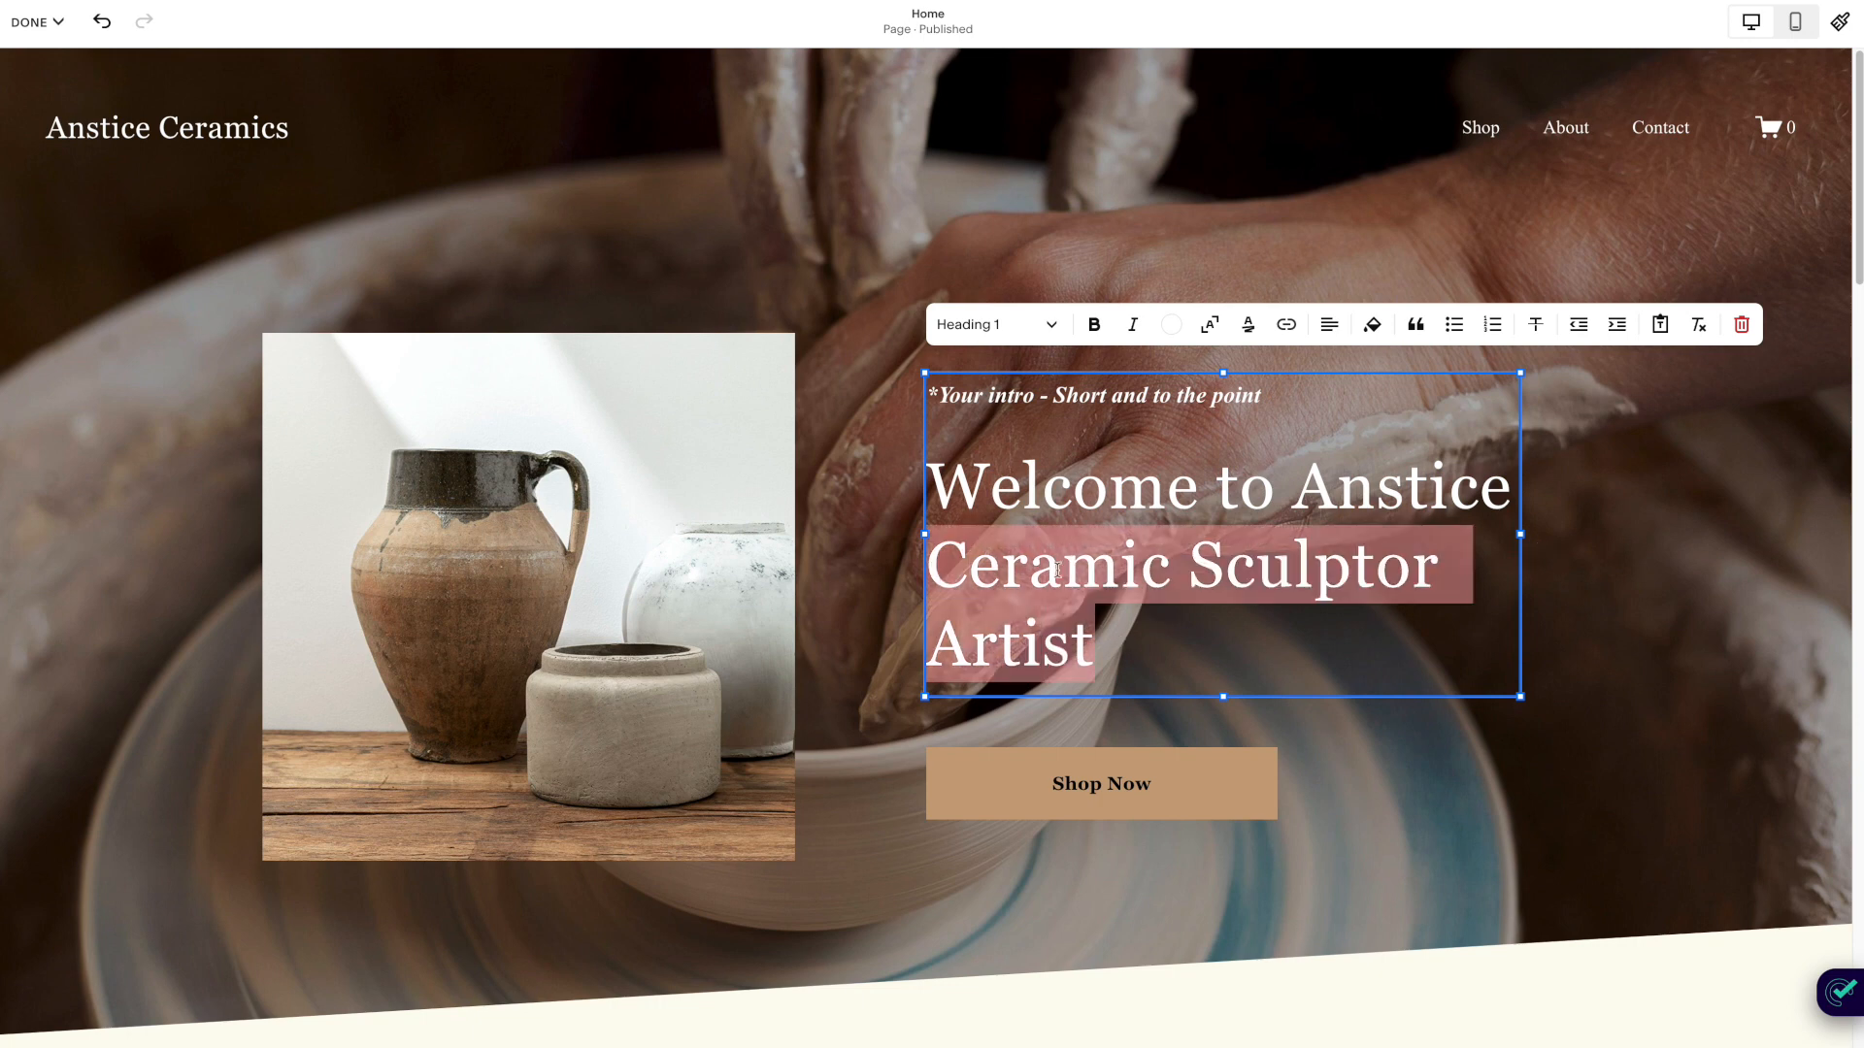
click(1590, 573)
Check the text style options for the opening paragraph beneath the hero section.
scroll(962, 580, down, 2)
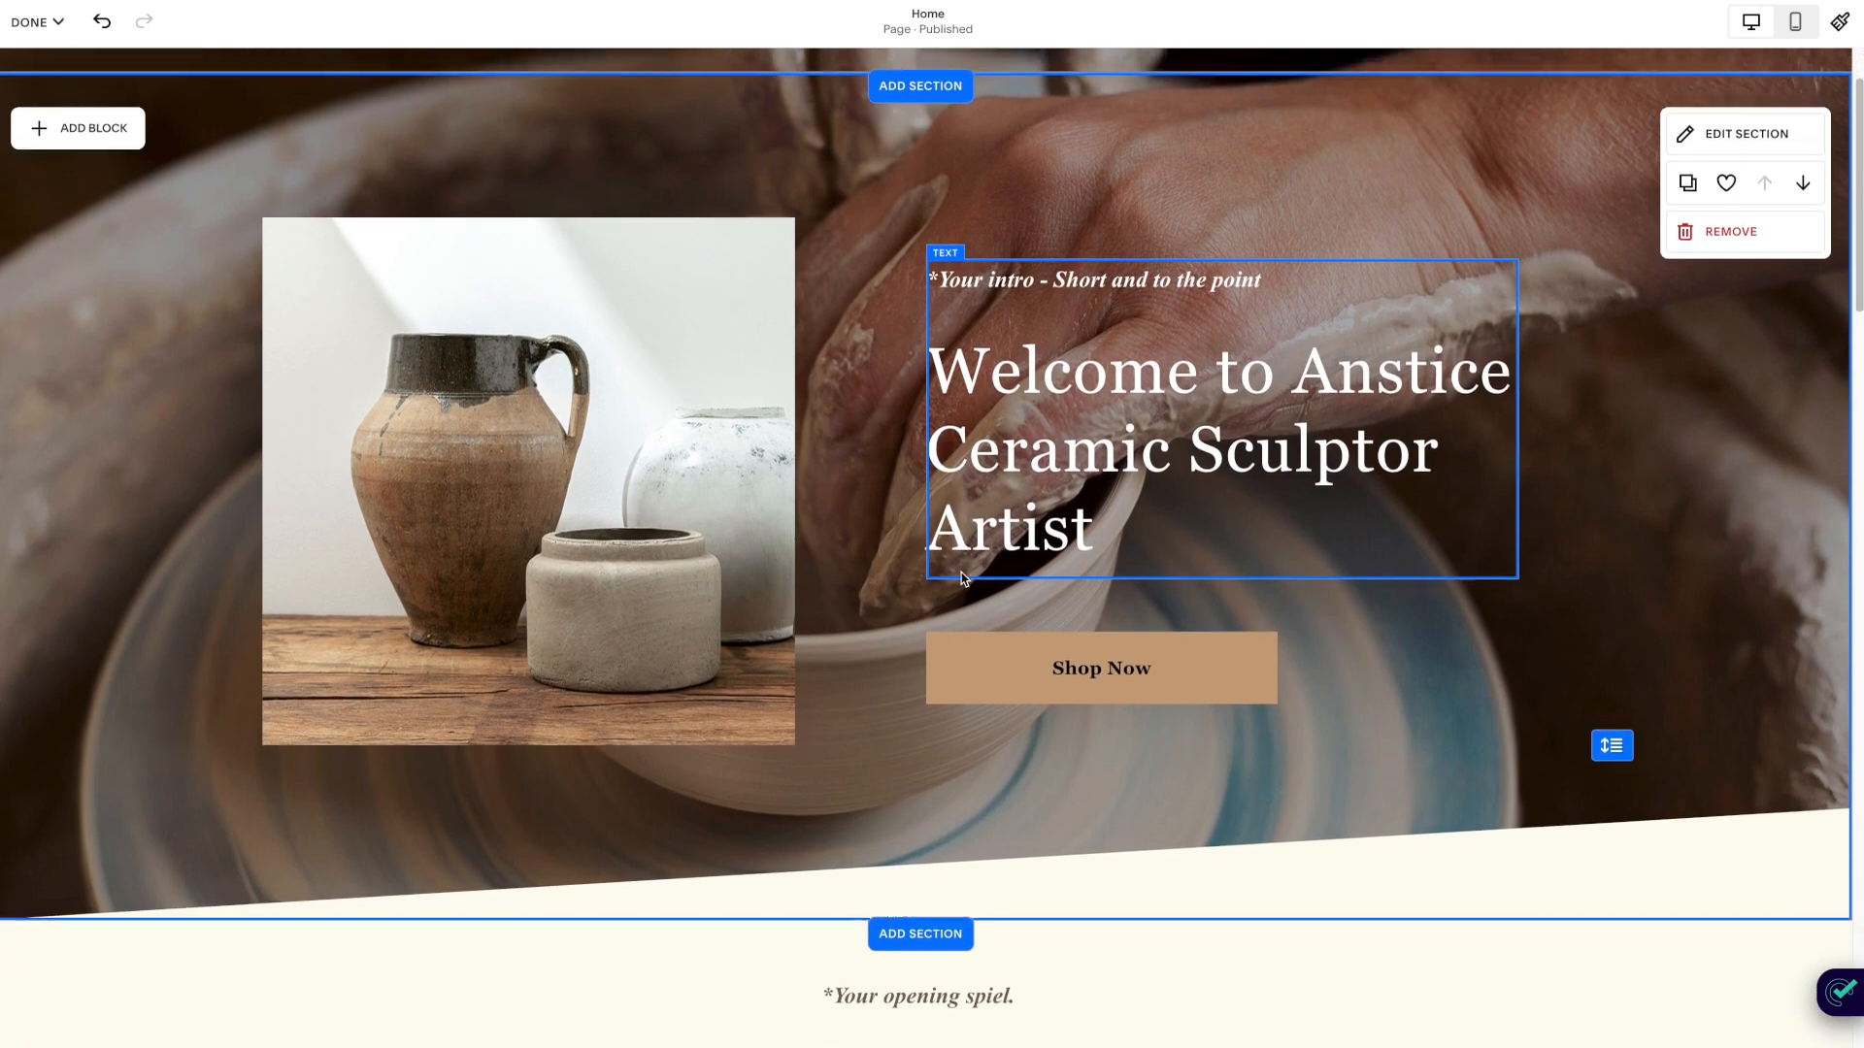
scroll(962, 580, down, 2)
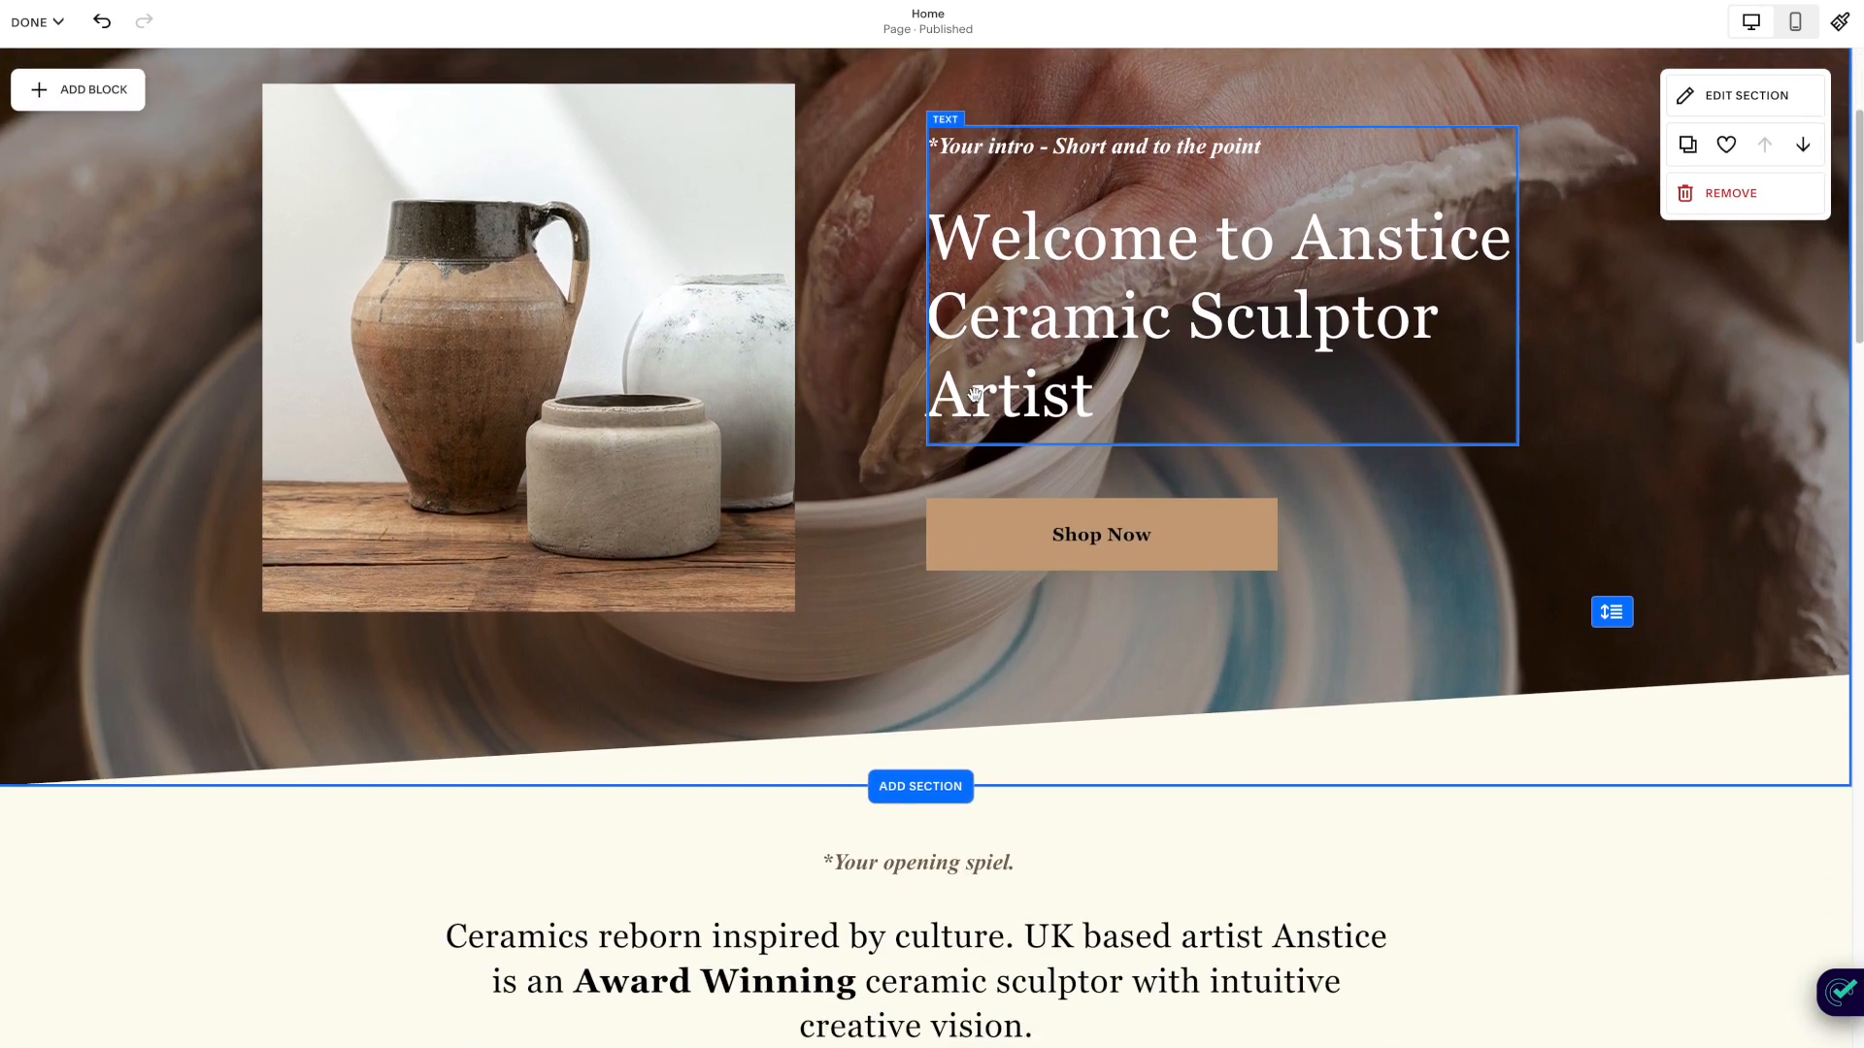
scroll(1062, 442, down, 4)
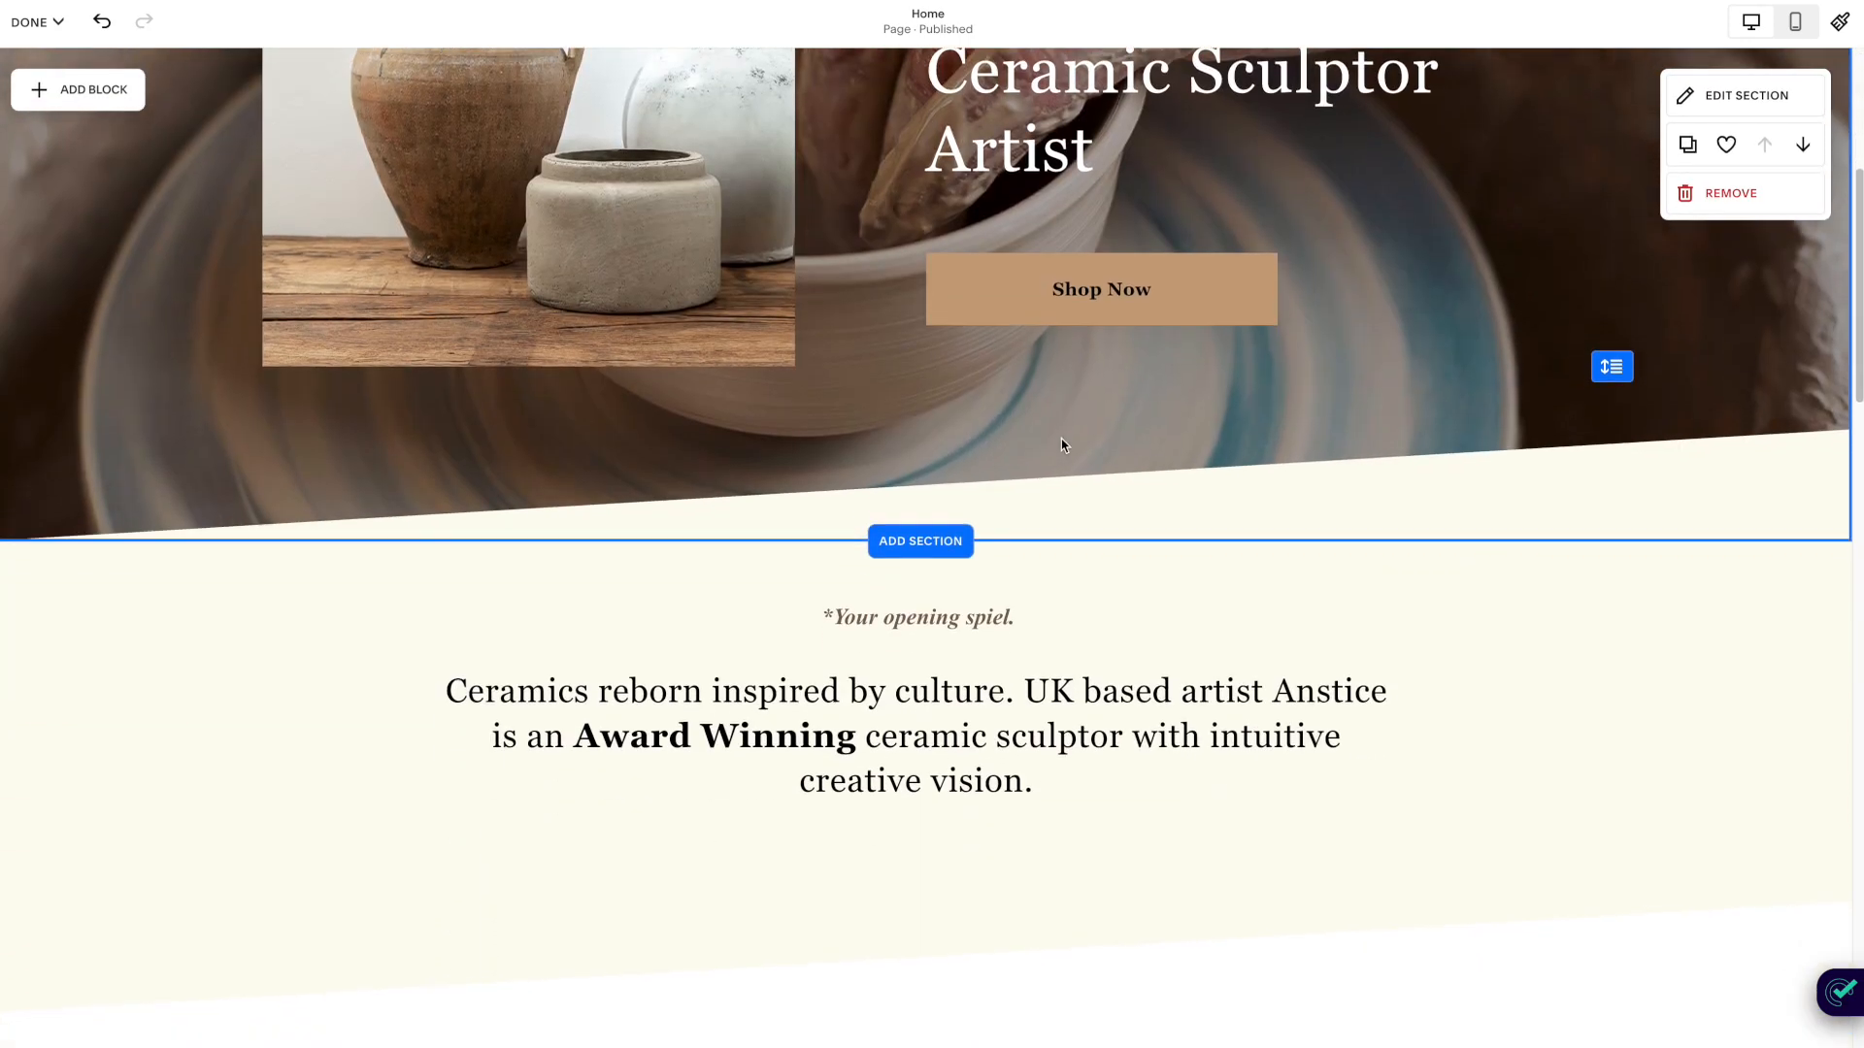
scroll(1062, 445, down, 1)
double_click(953, 602)
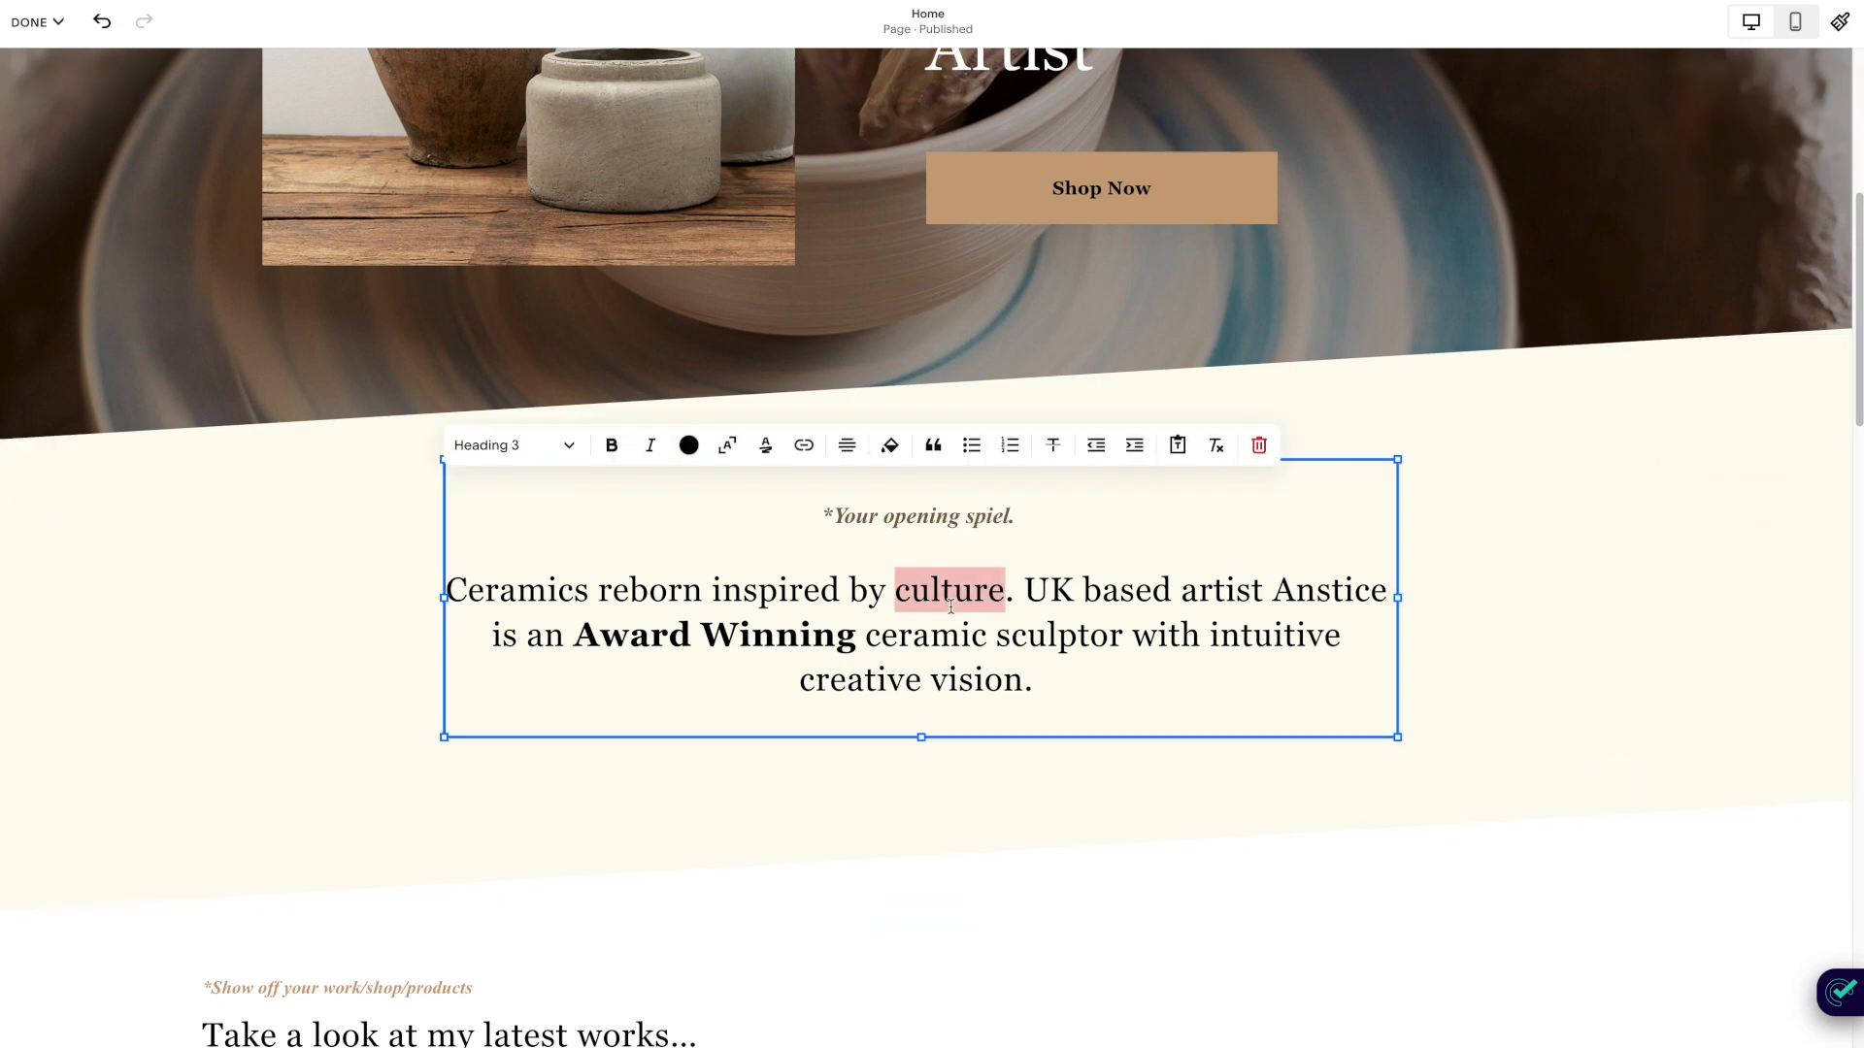
click(492, 462)
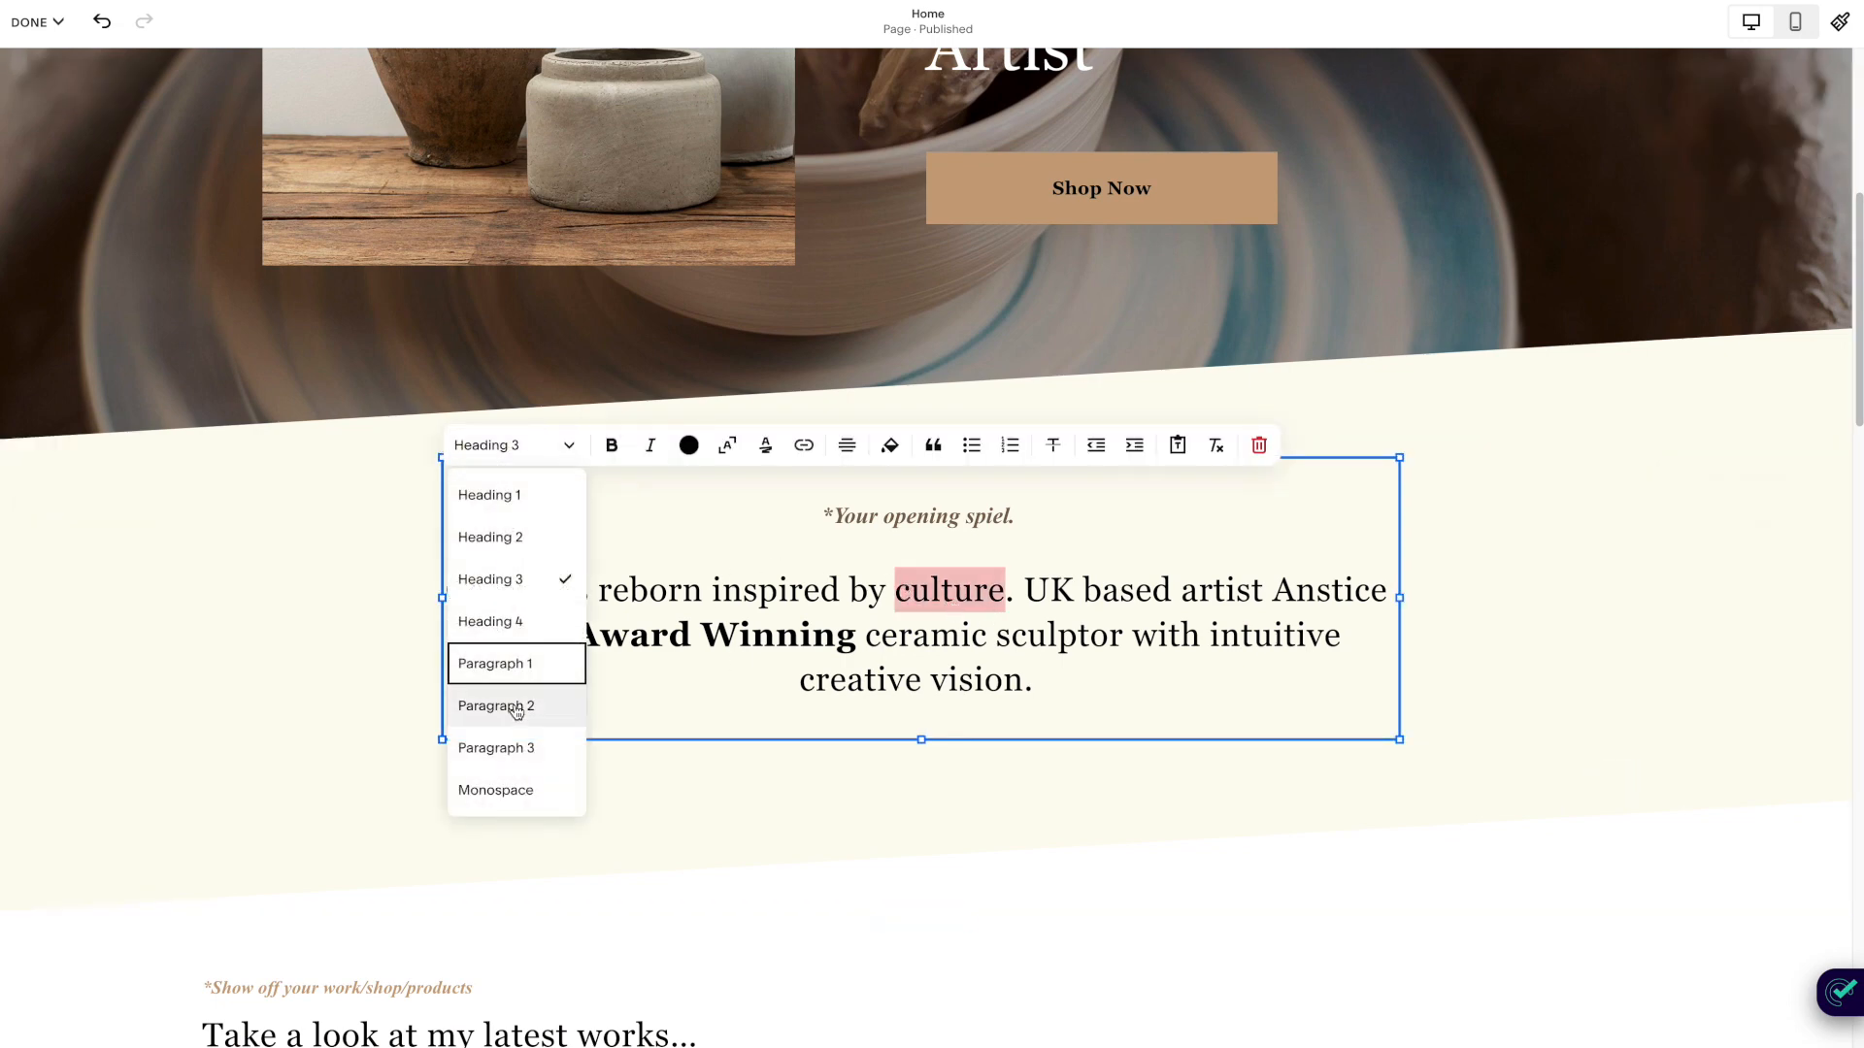
click(956, 594)
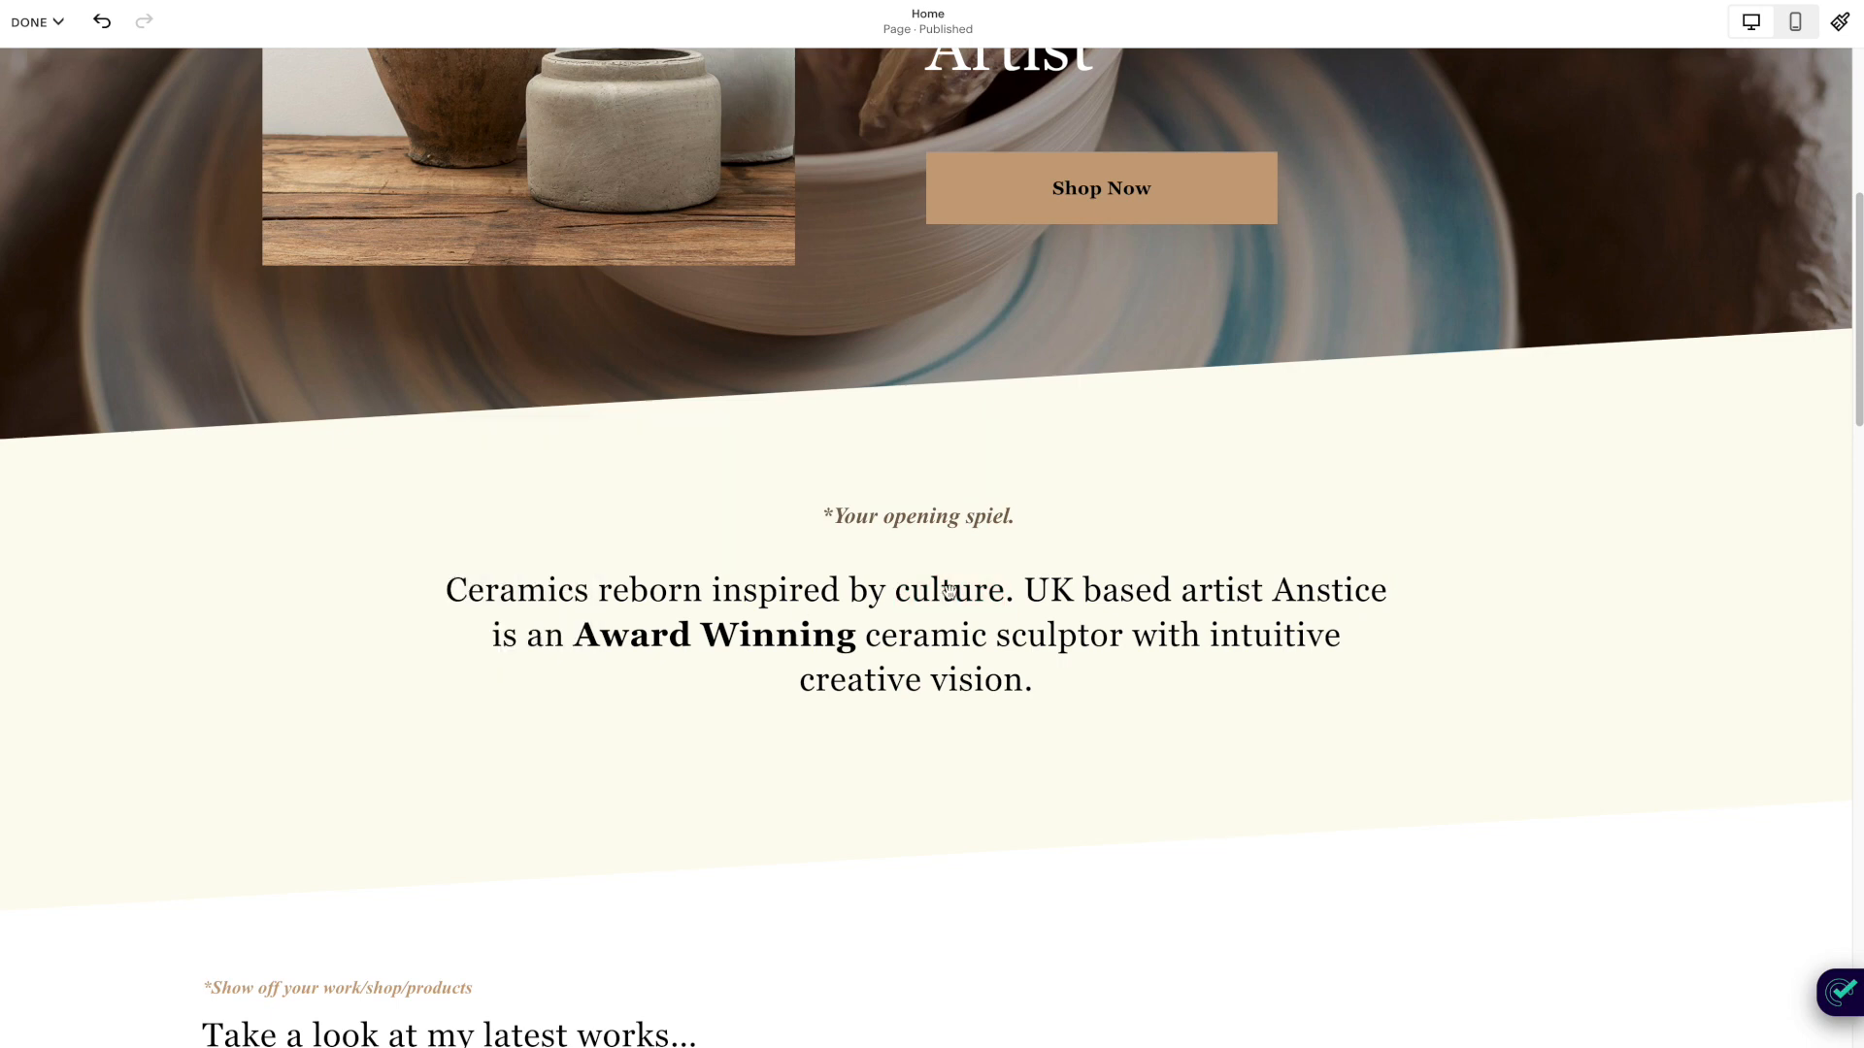
Insert the word "artist" after "ceramic sculptor" in the opening paragraph.
click(984, 636)
click(1120, 633)
text(artis )
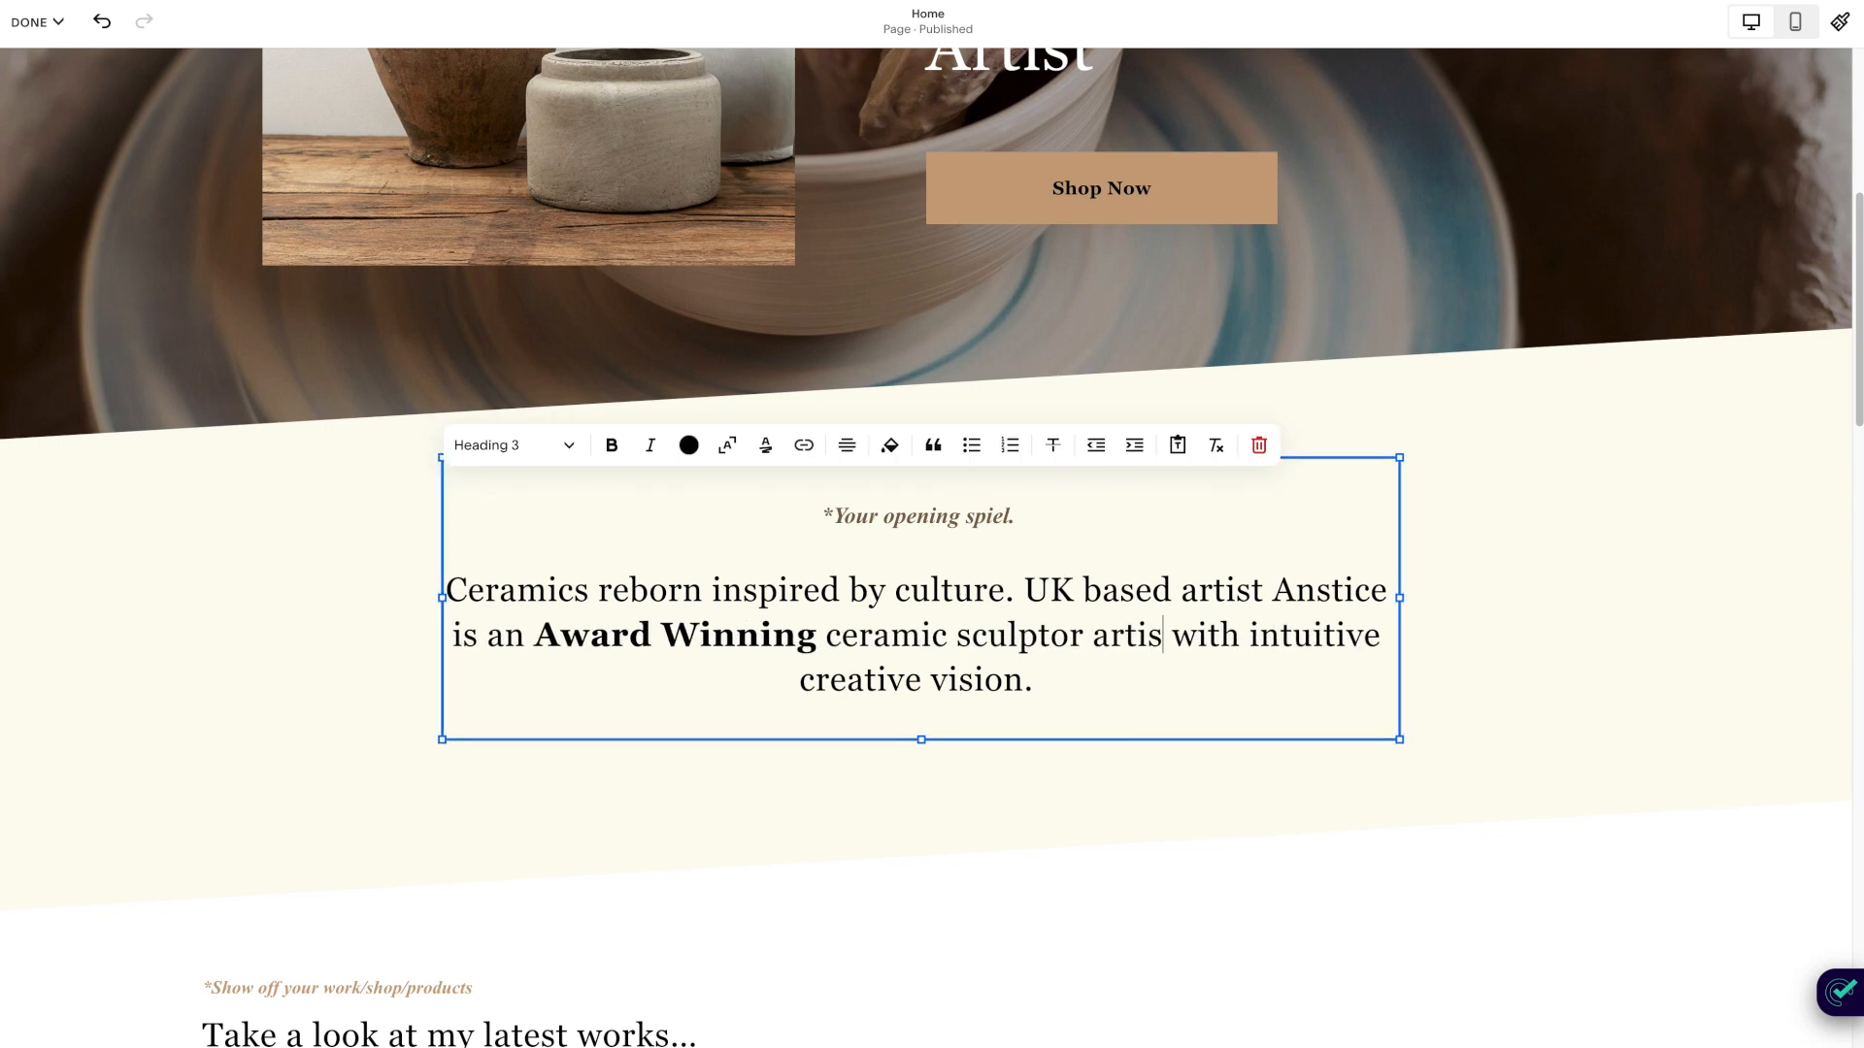
text(t)
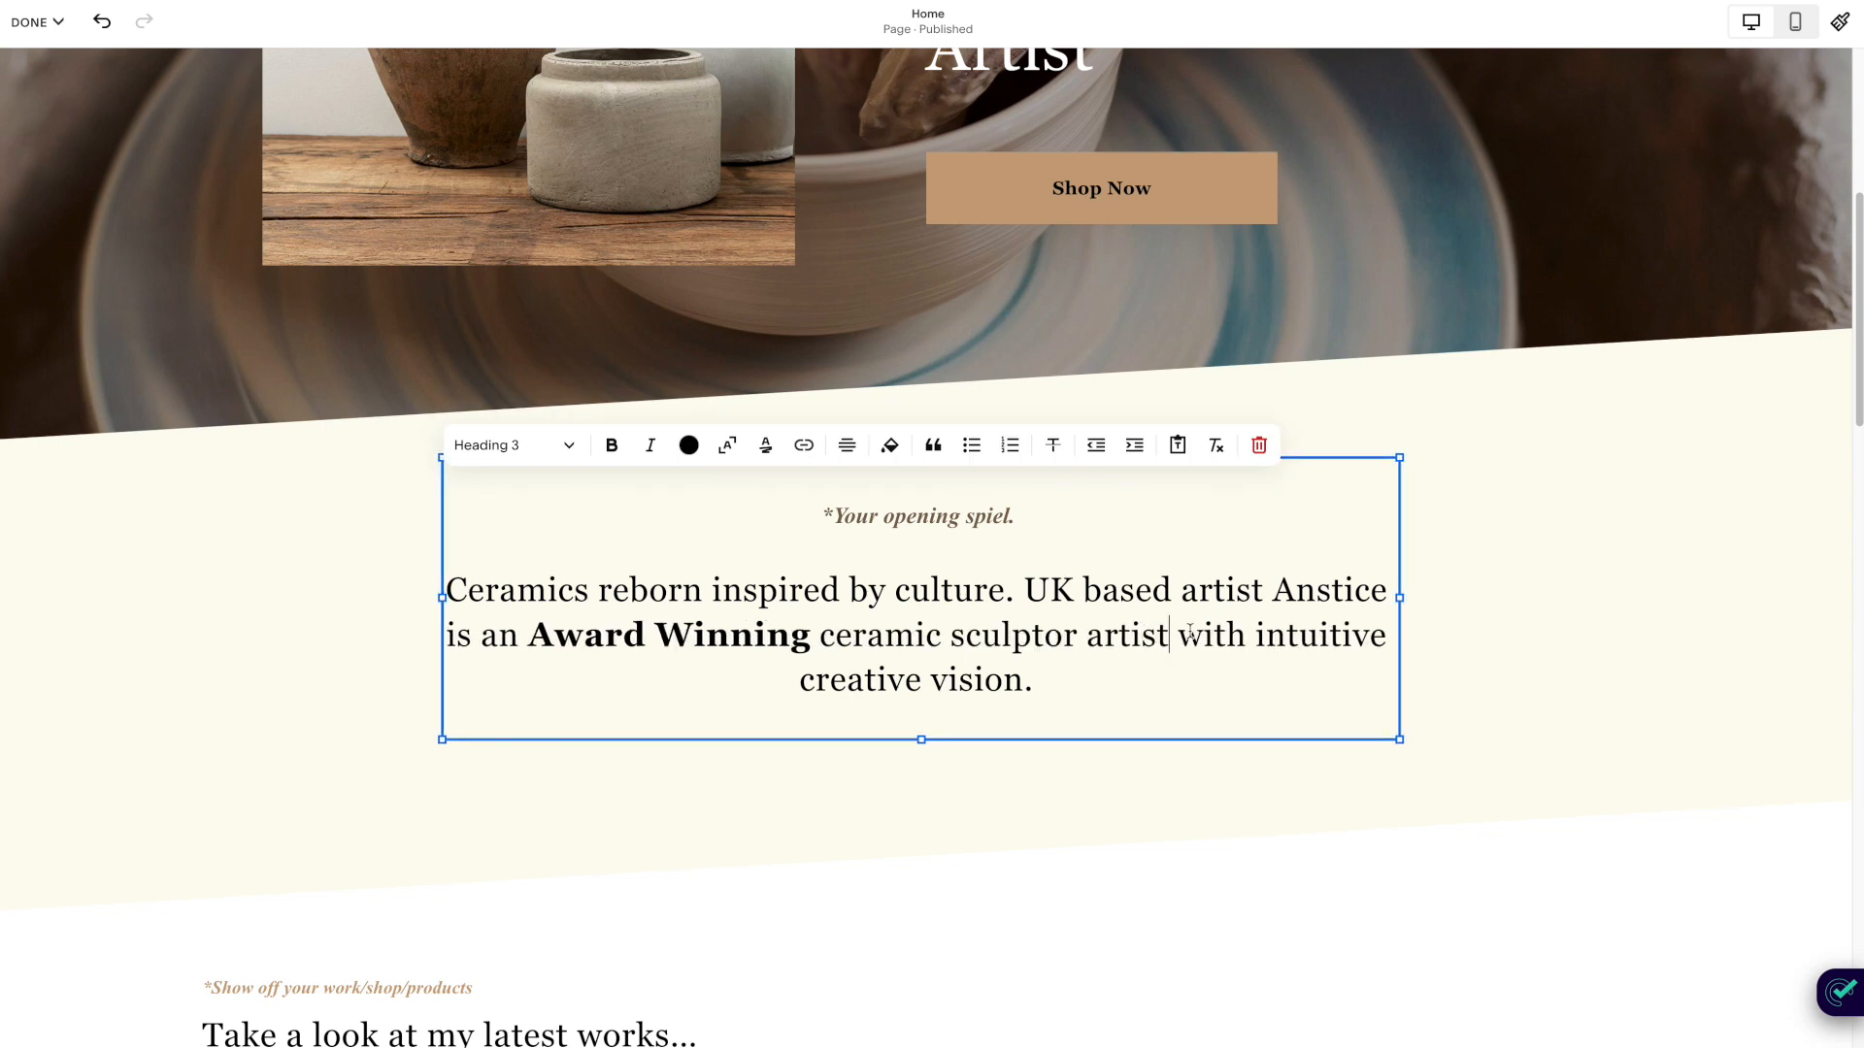
drag(1165, 641, 818, 651)
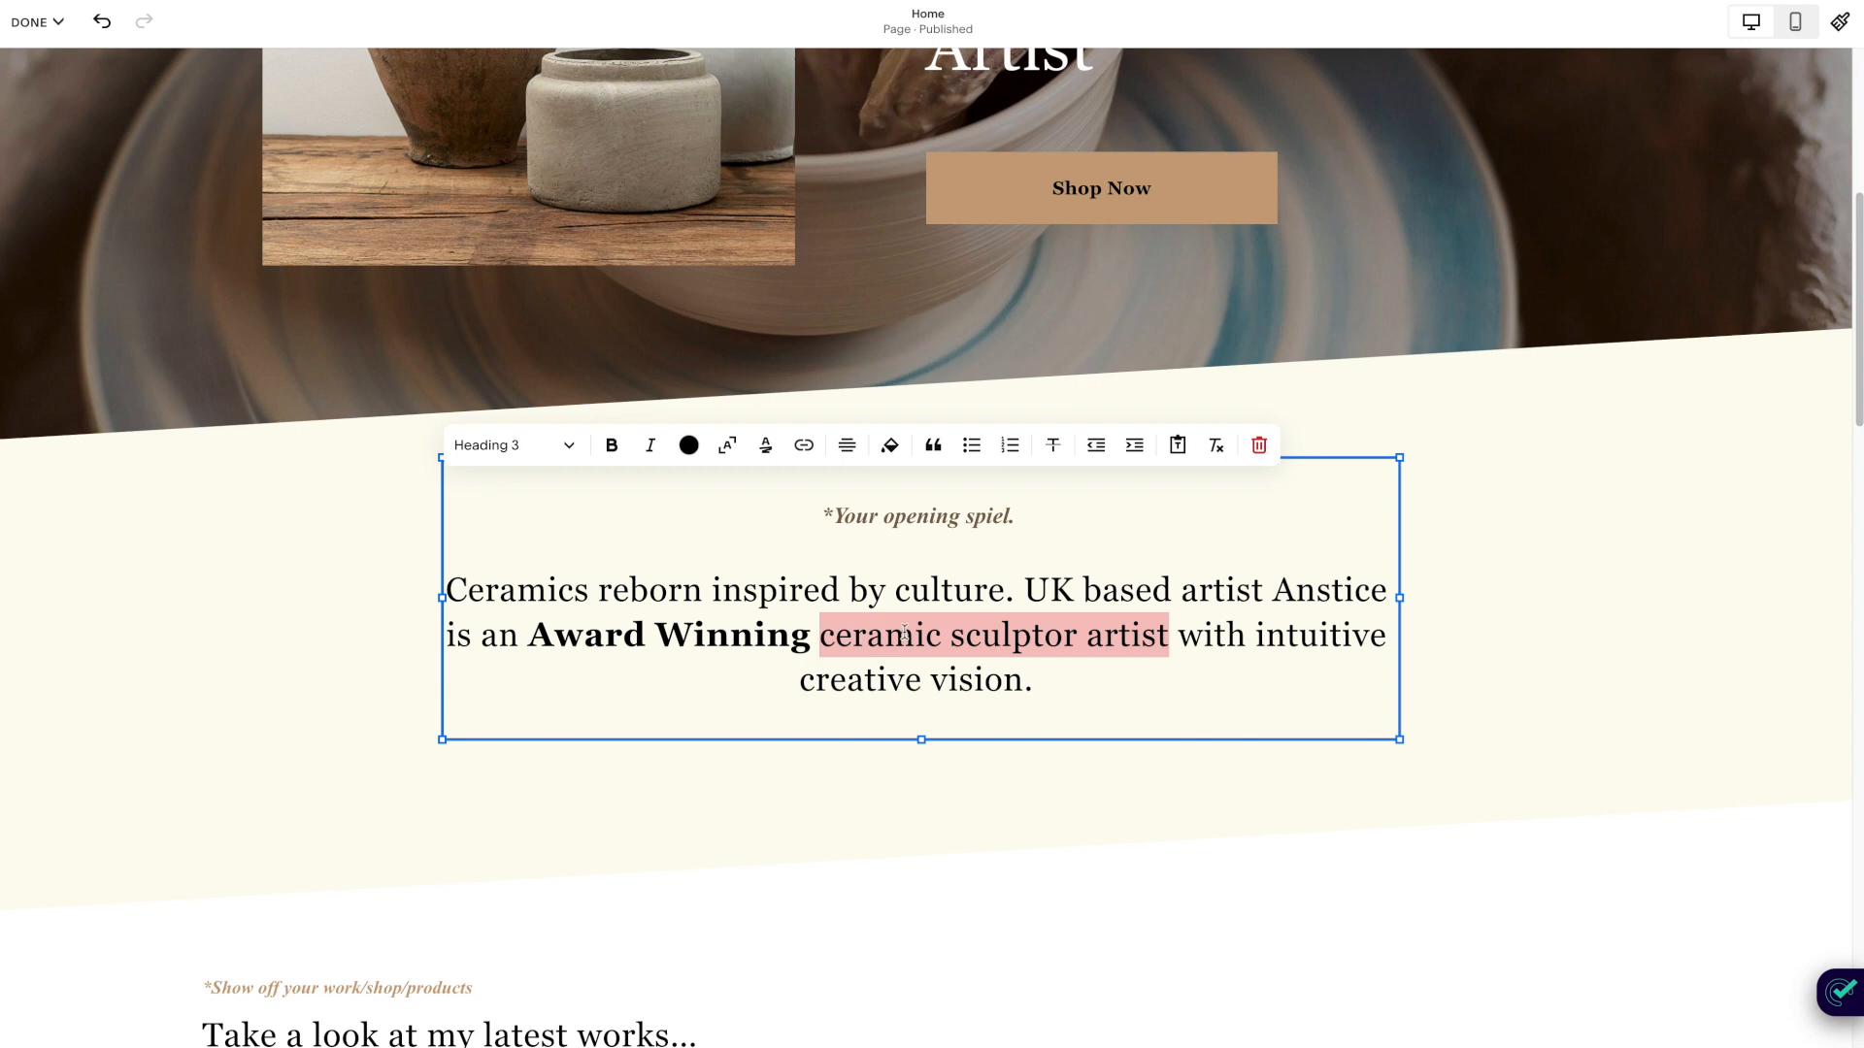
click(1016, 767)
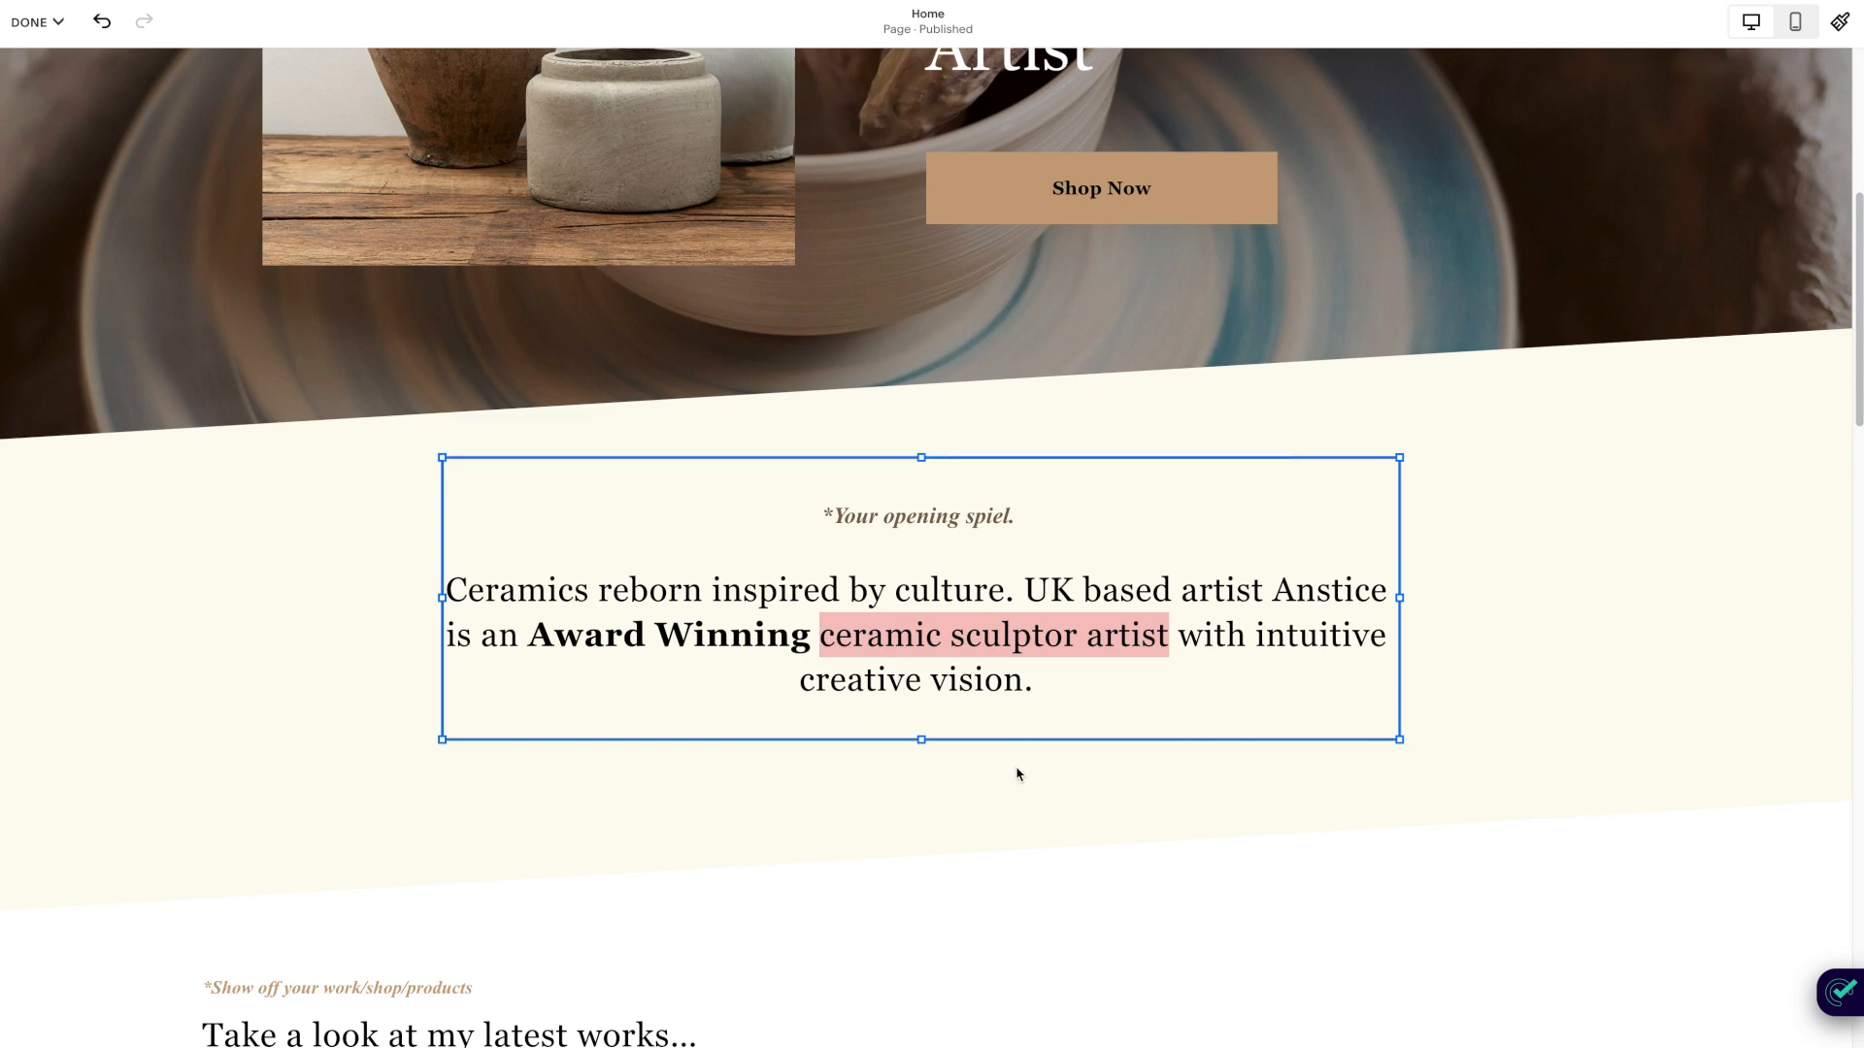
Review the home page's remaining sections, from the latest works and workshop areas to the Where To Buy list.
scroll(1018, 752, down, 1)
scroll(1016, 747, down, 8)
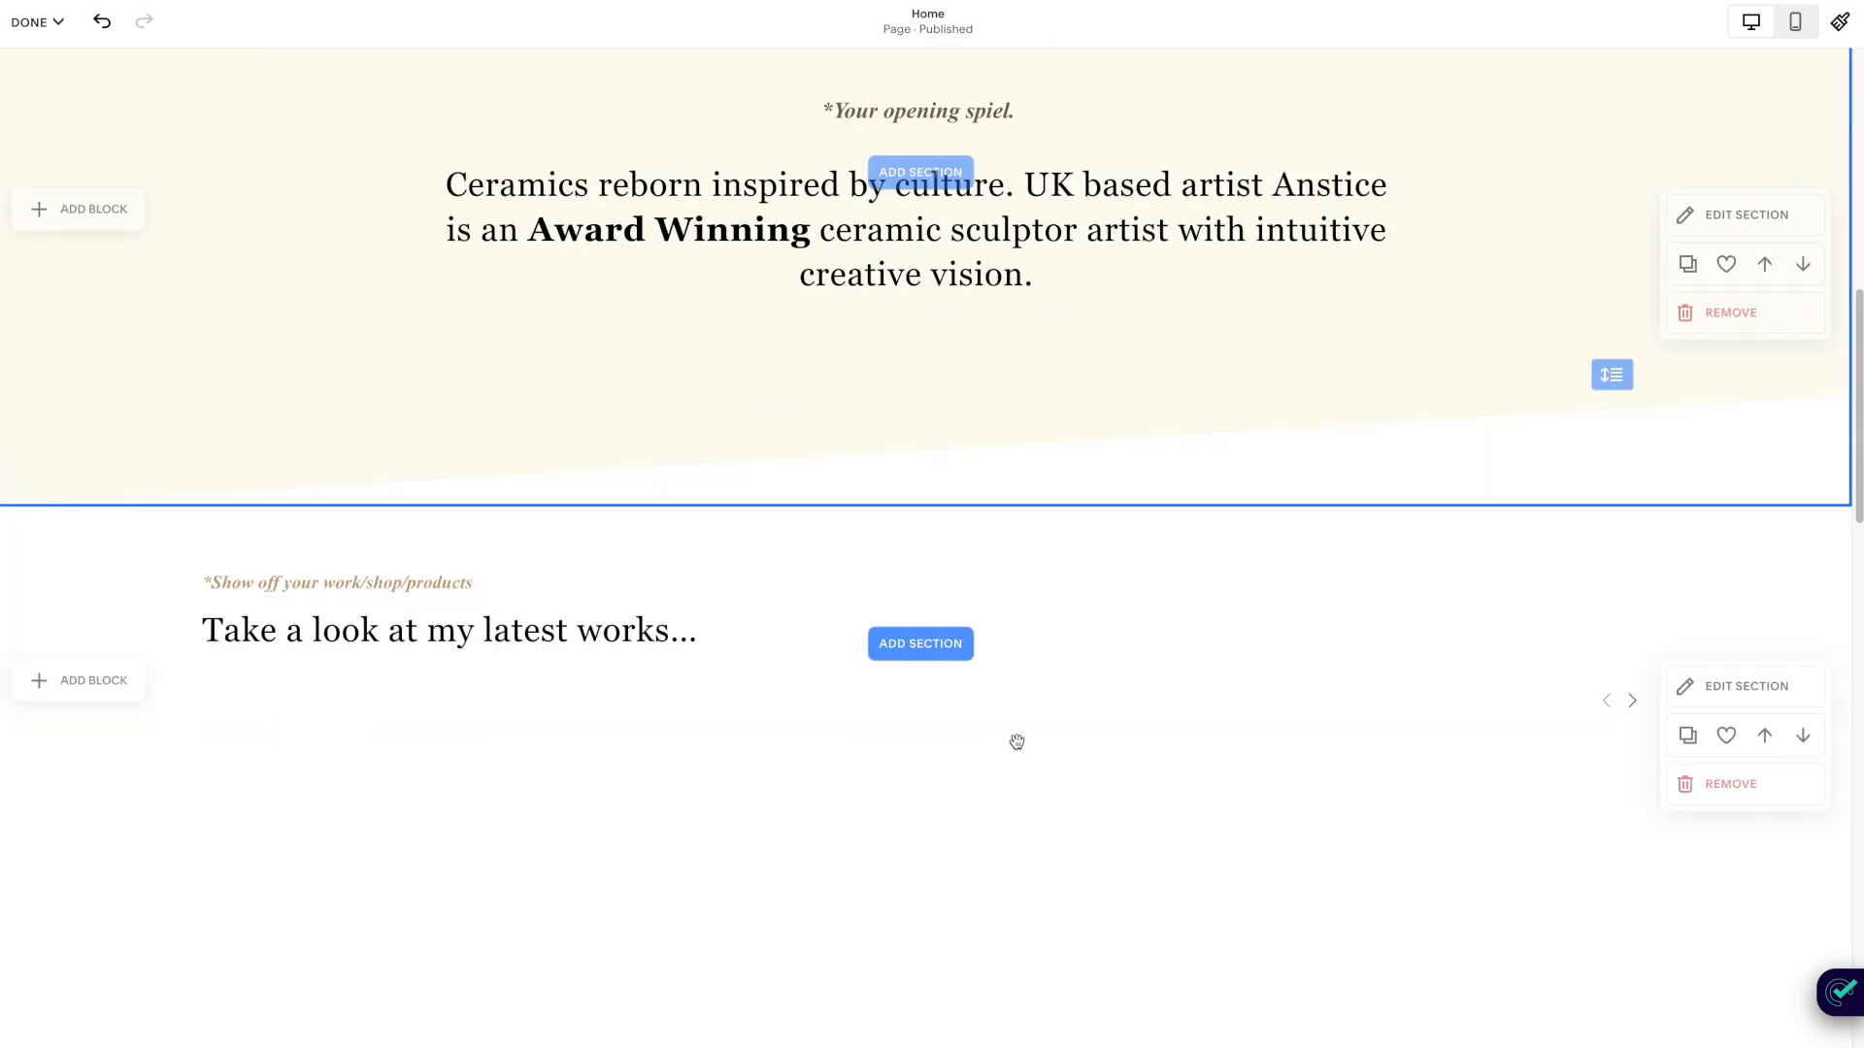
scroll(1017, 741, down, 8)
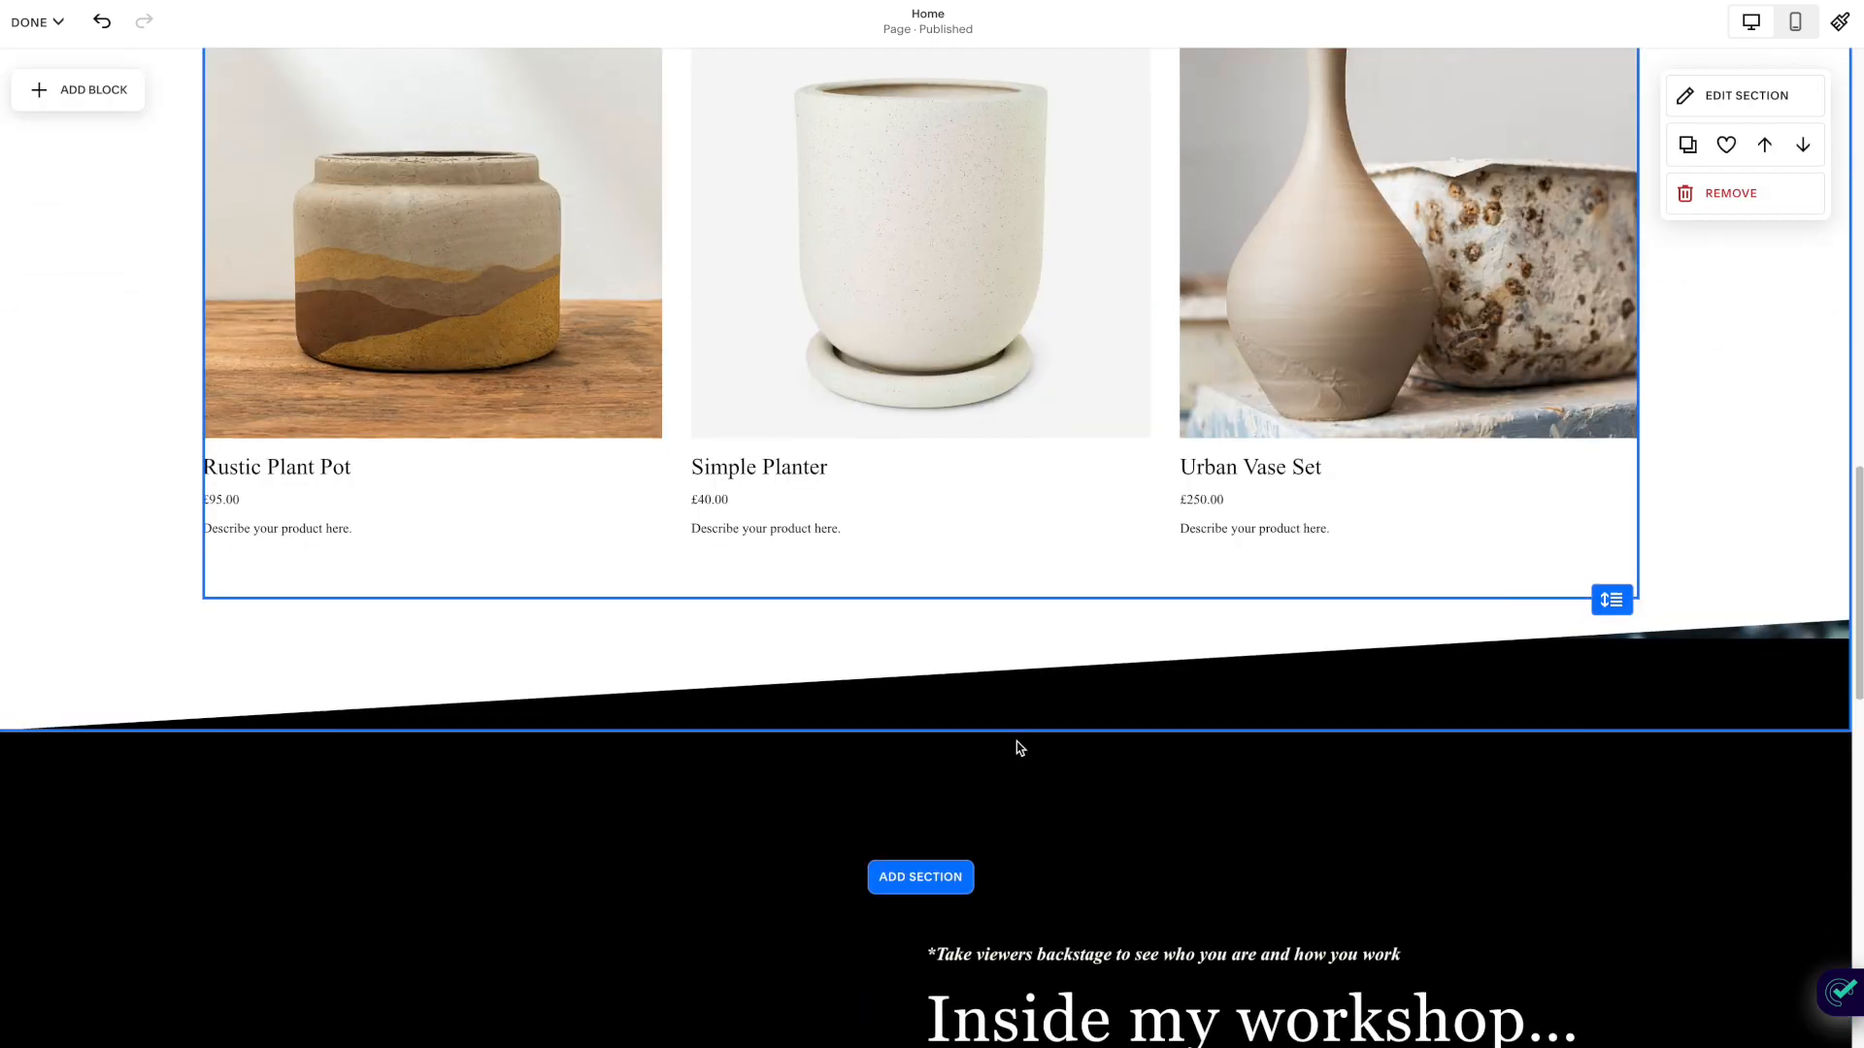
scroll(1020, 738, down, 1)
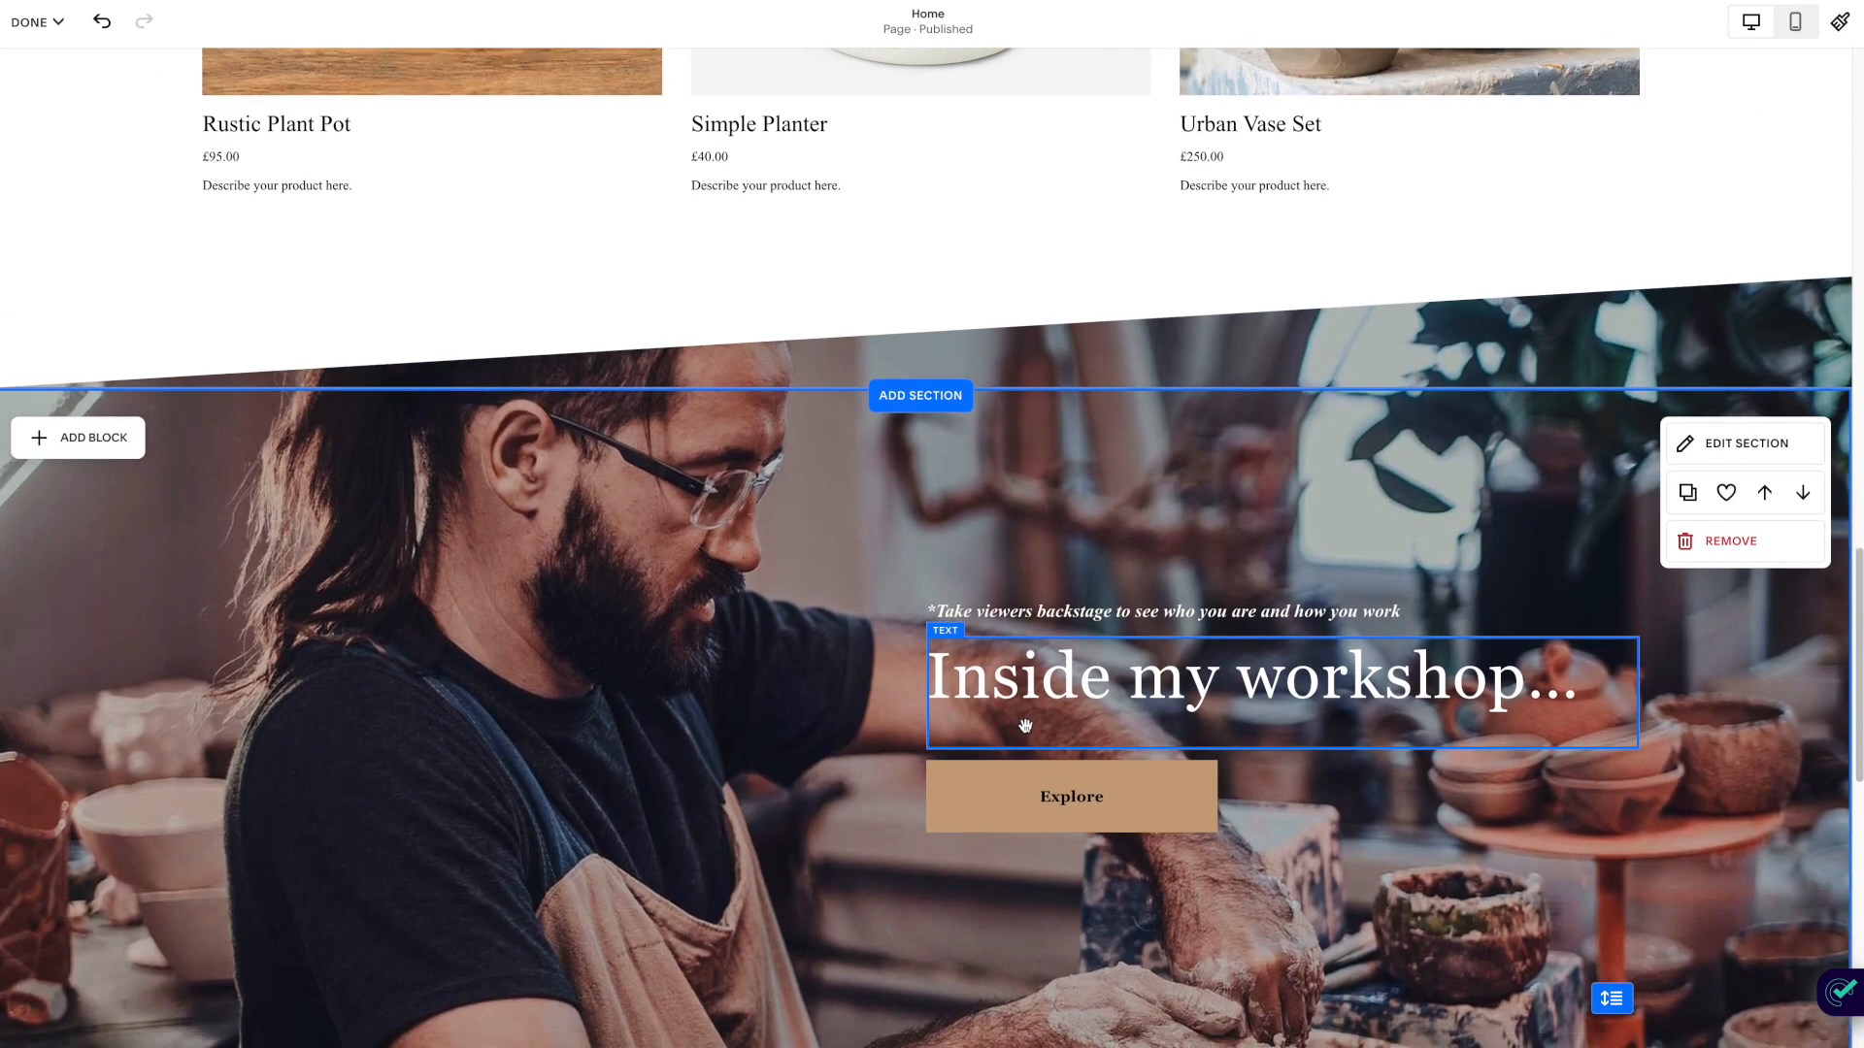
click(1150, 637)
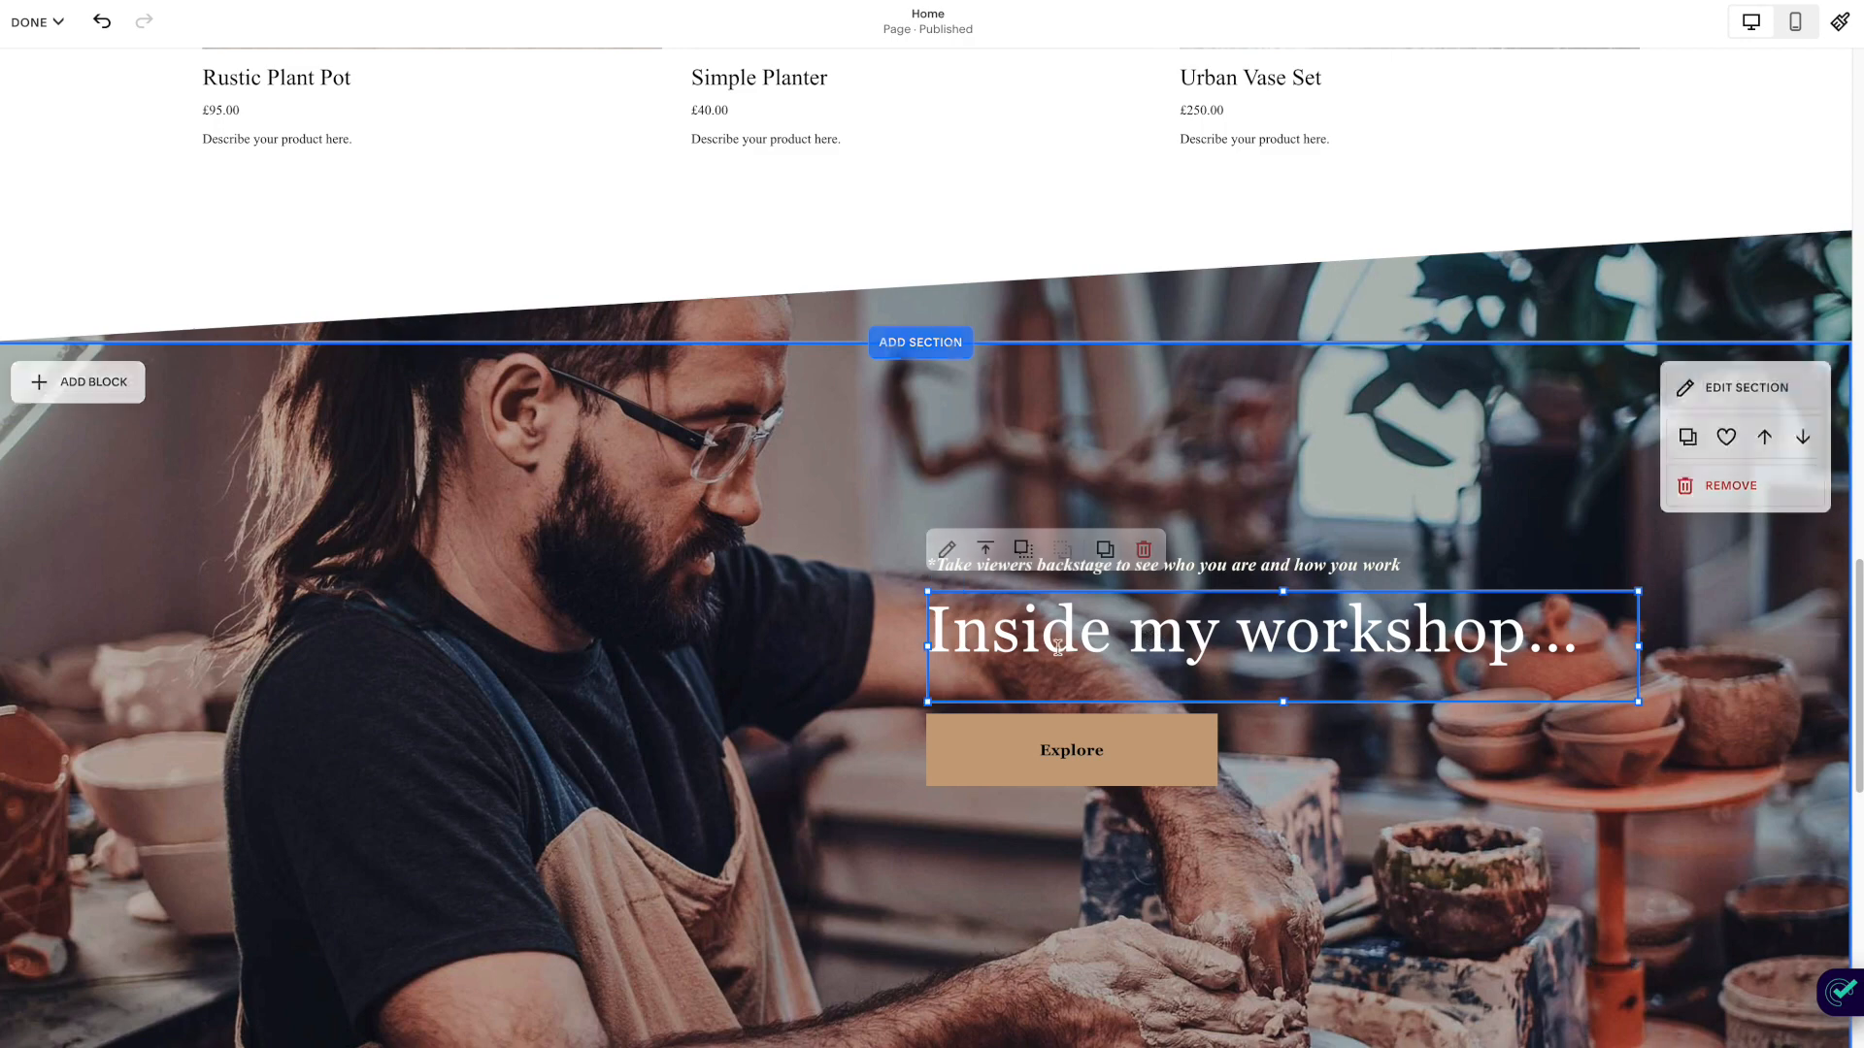
scroll(1055, 673, down, 4)
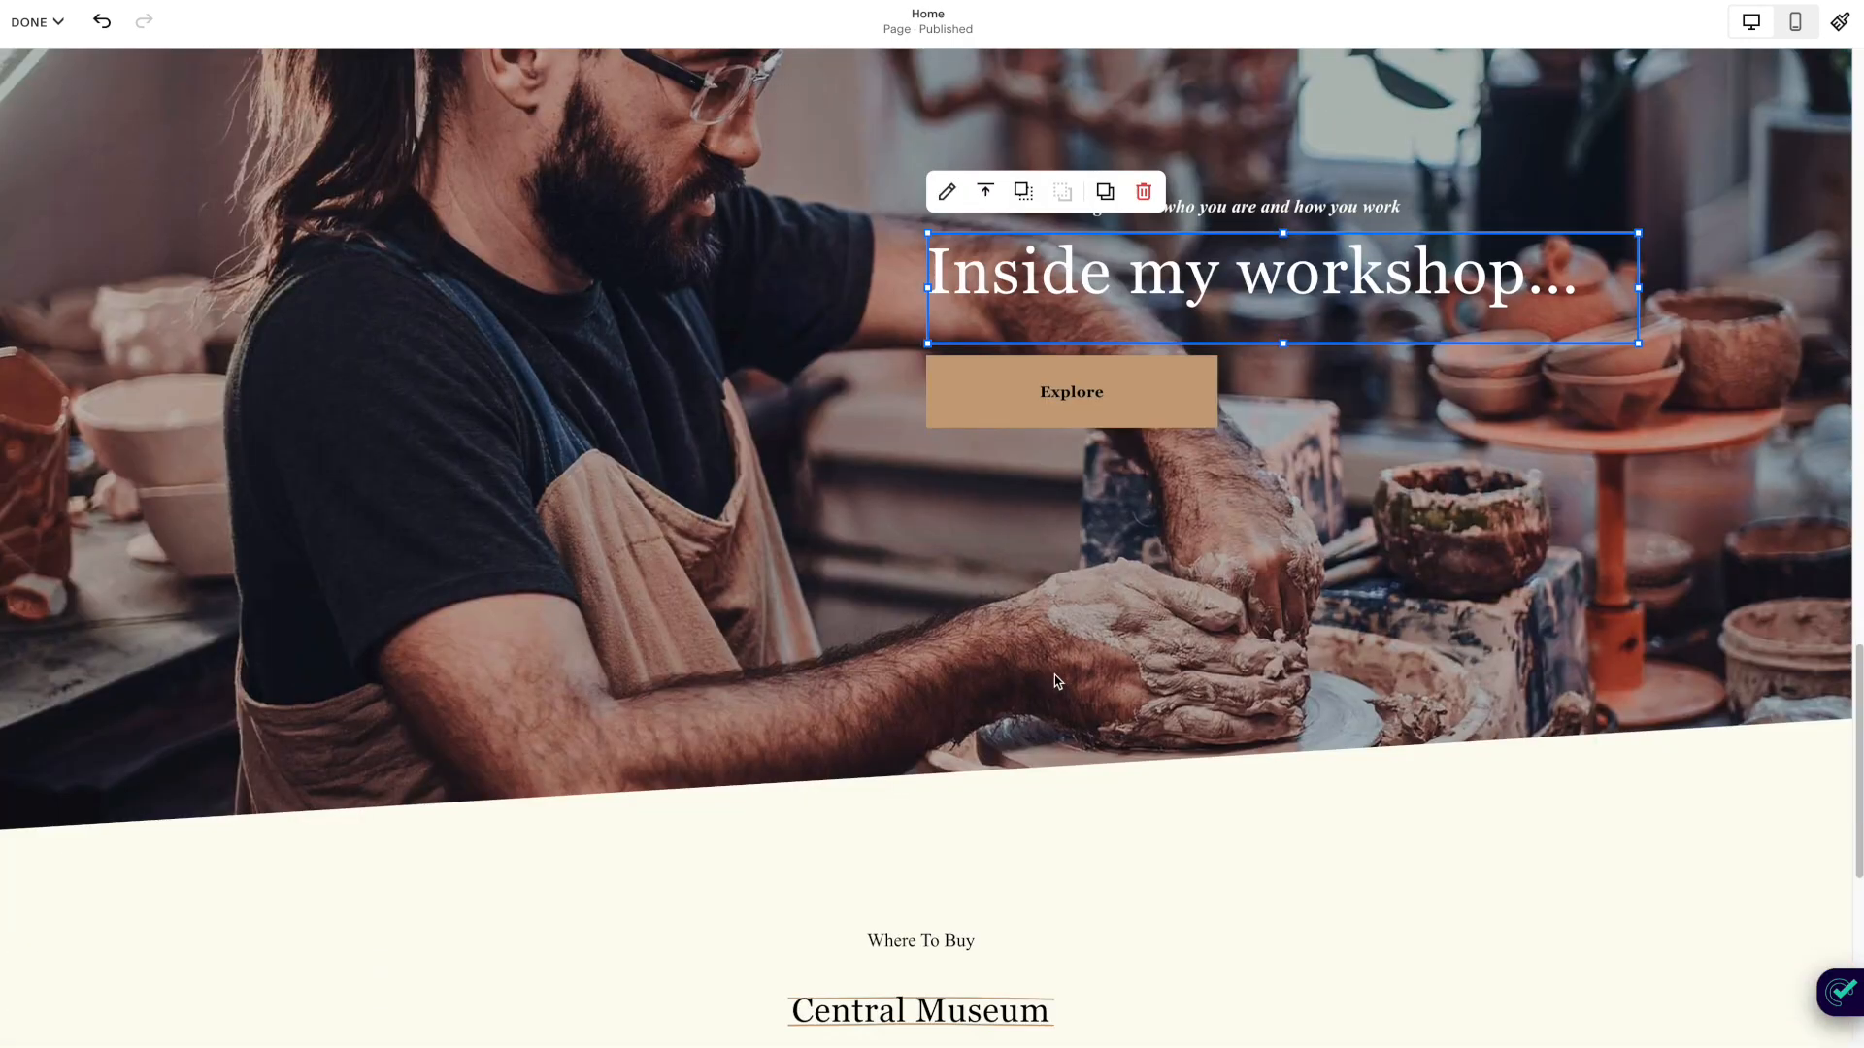
scroll(1054, 674, down, 5)
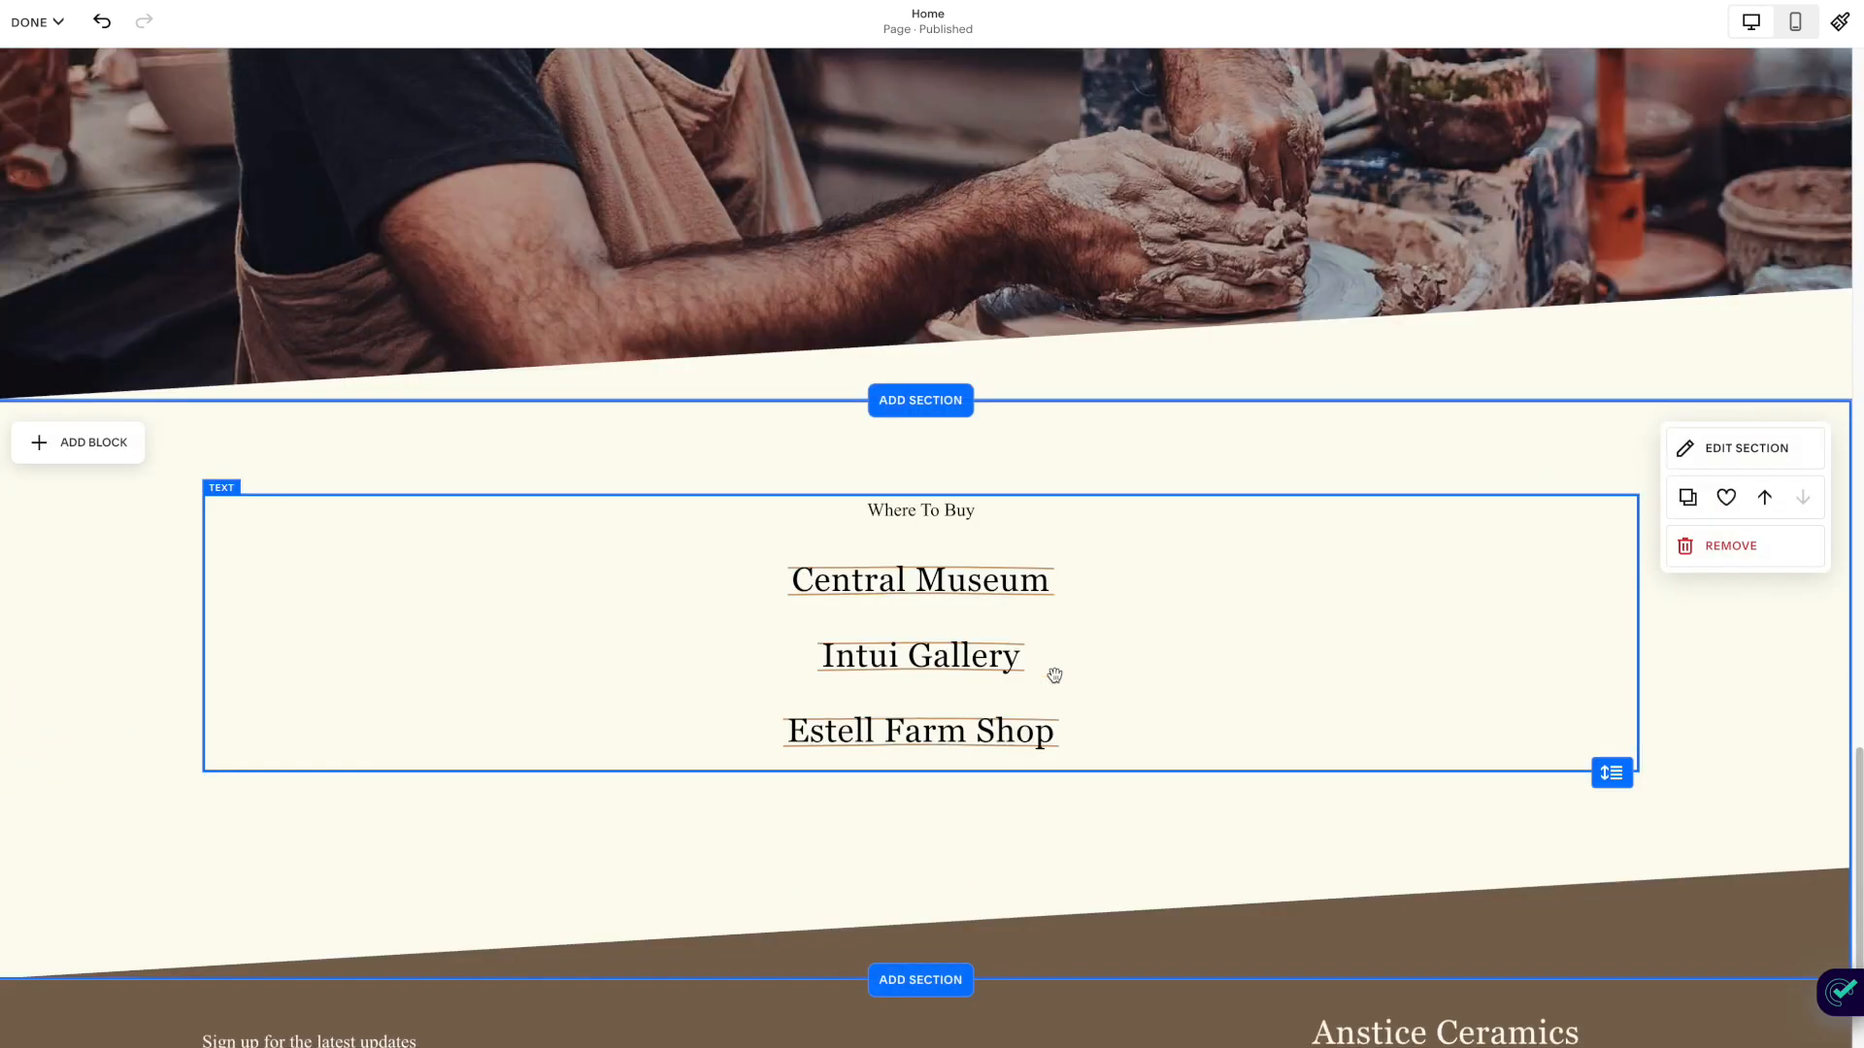
scroll(1054, 674, up, 15)
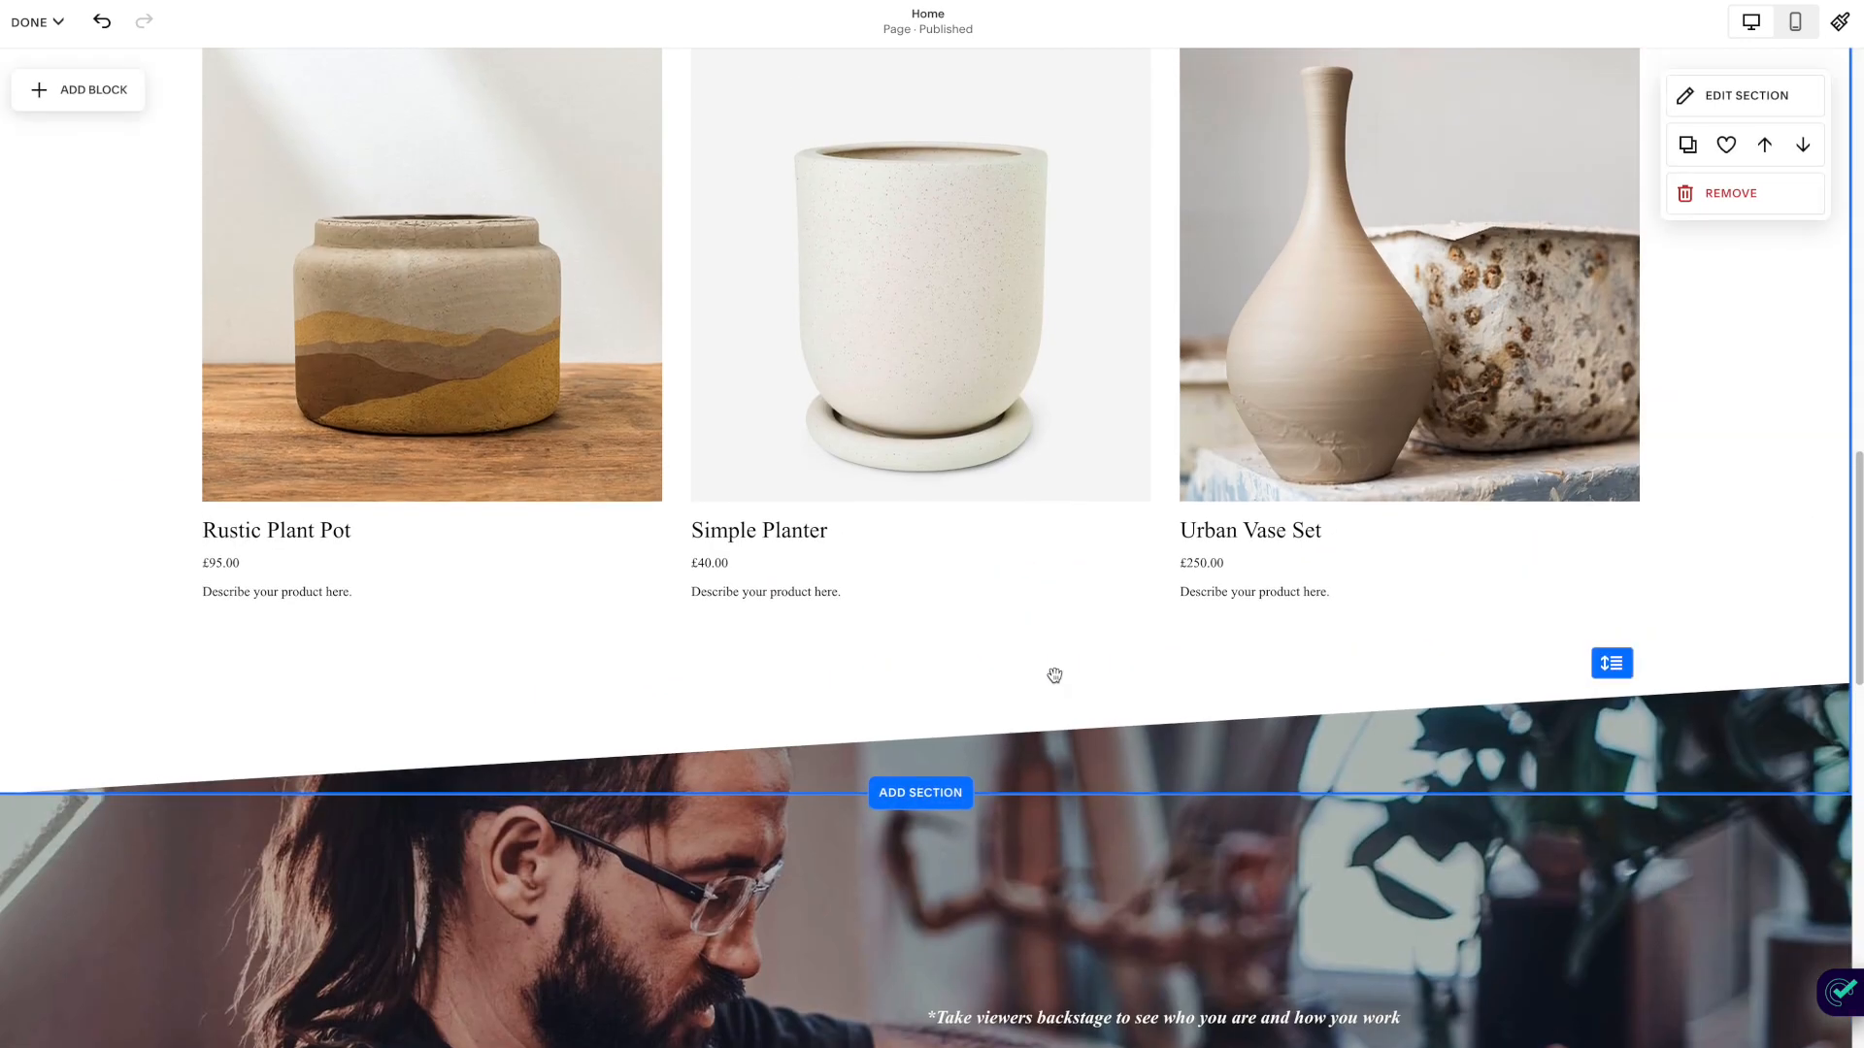
scroll(1054, 680, up, 2)
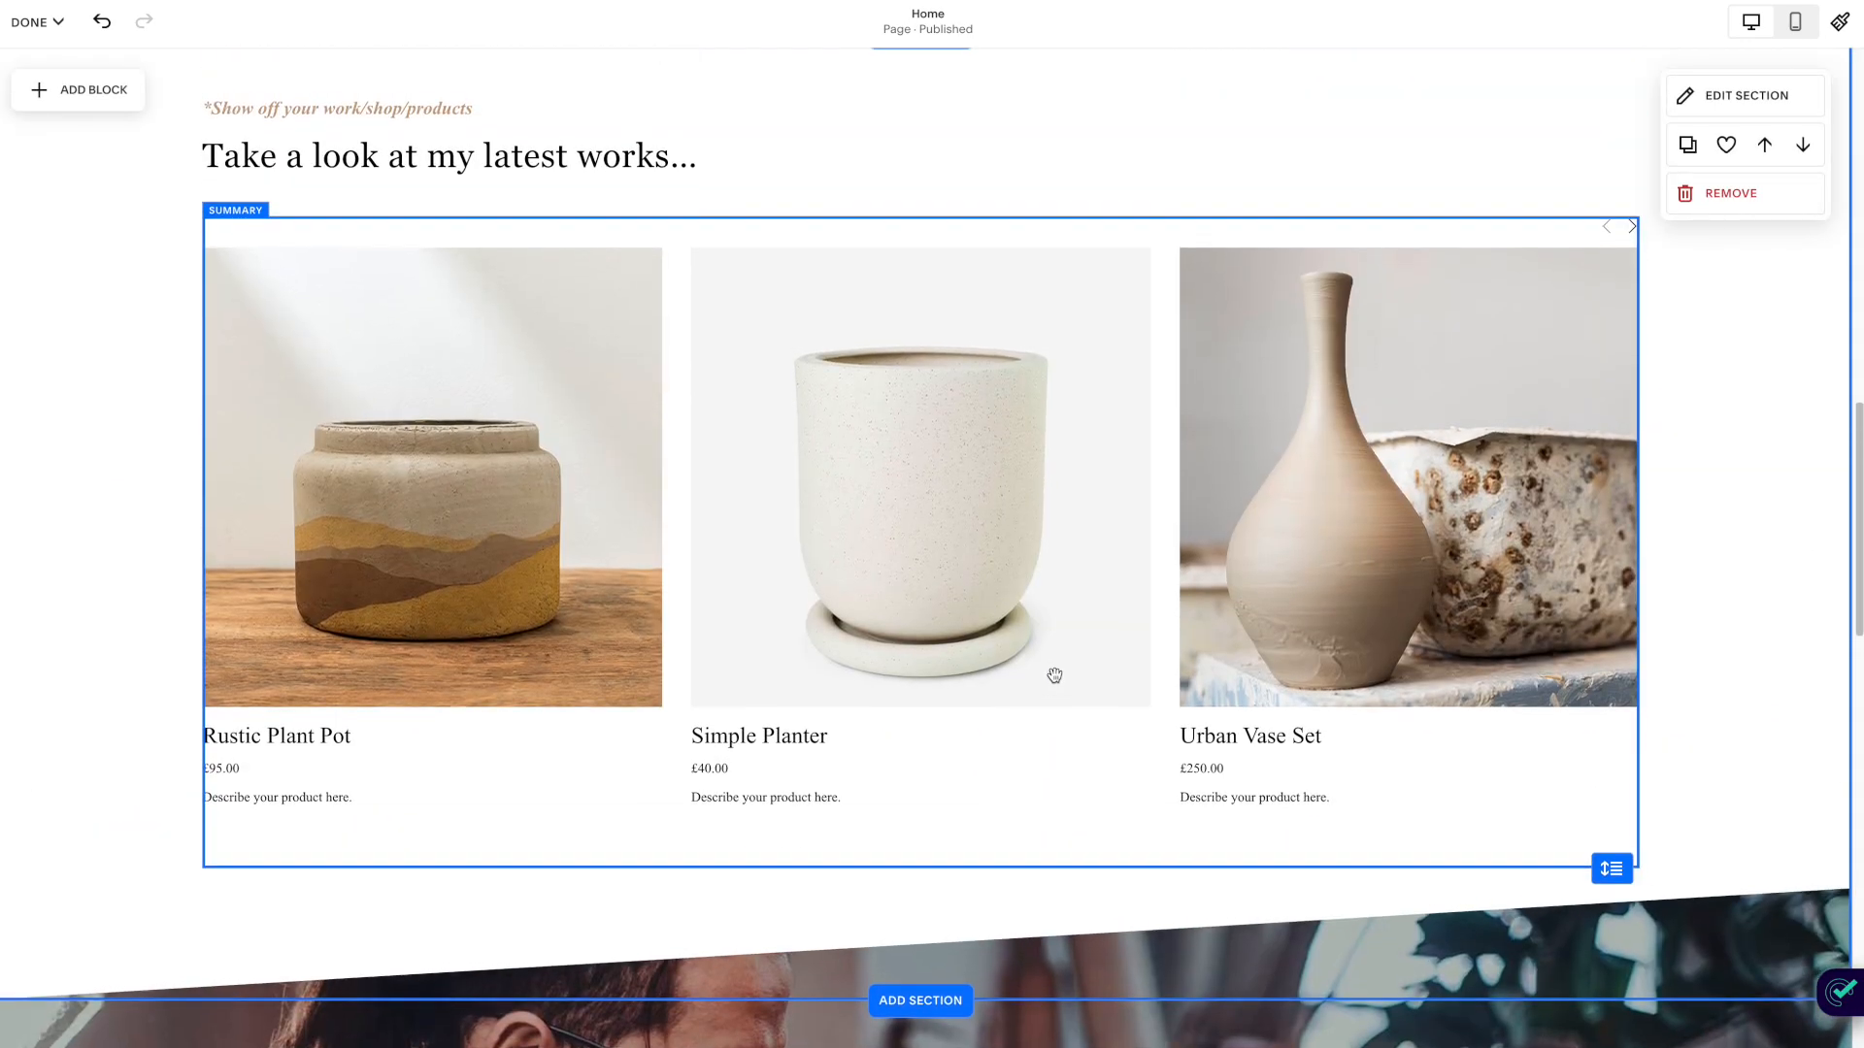
scroll(1055, 674, up, 4)
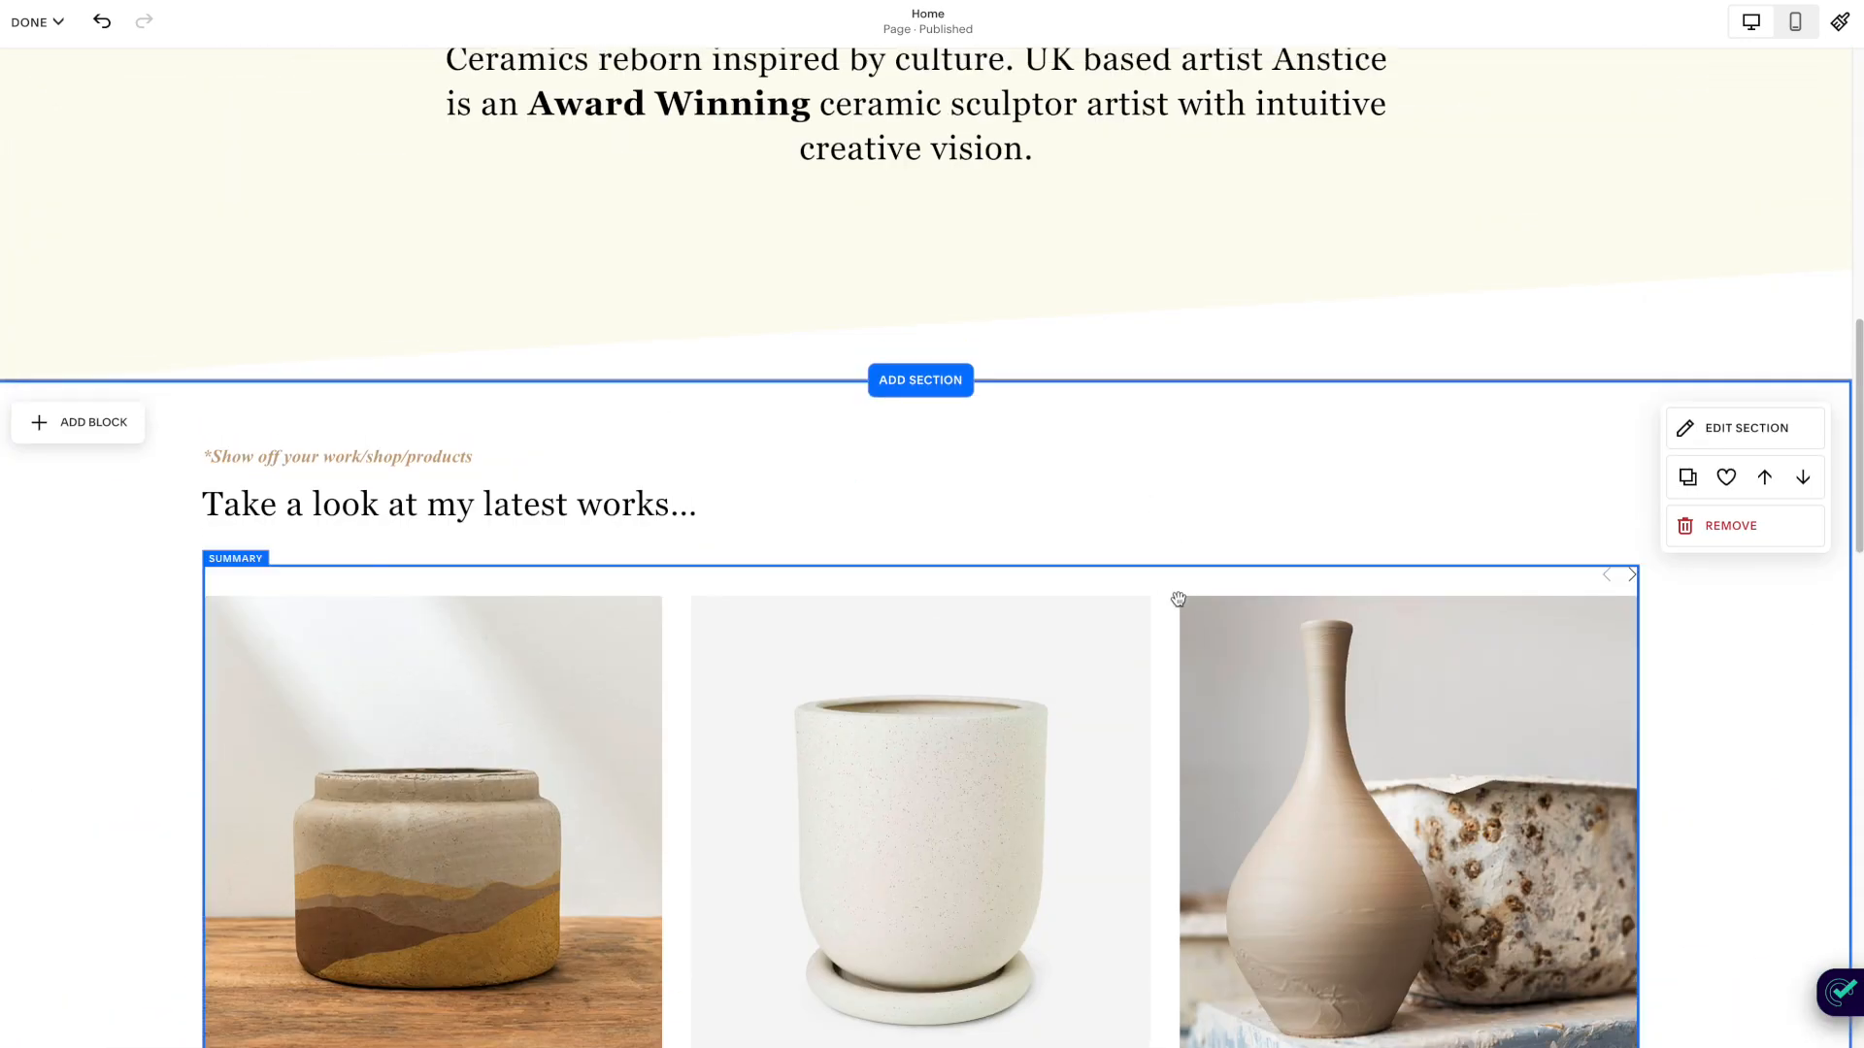
scroll(1178, 599, up, 11)
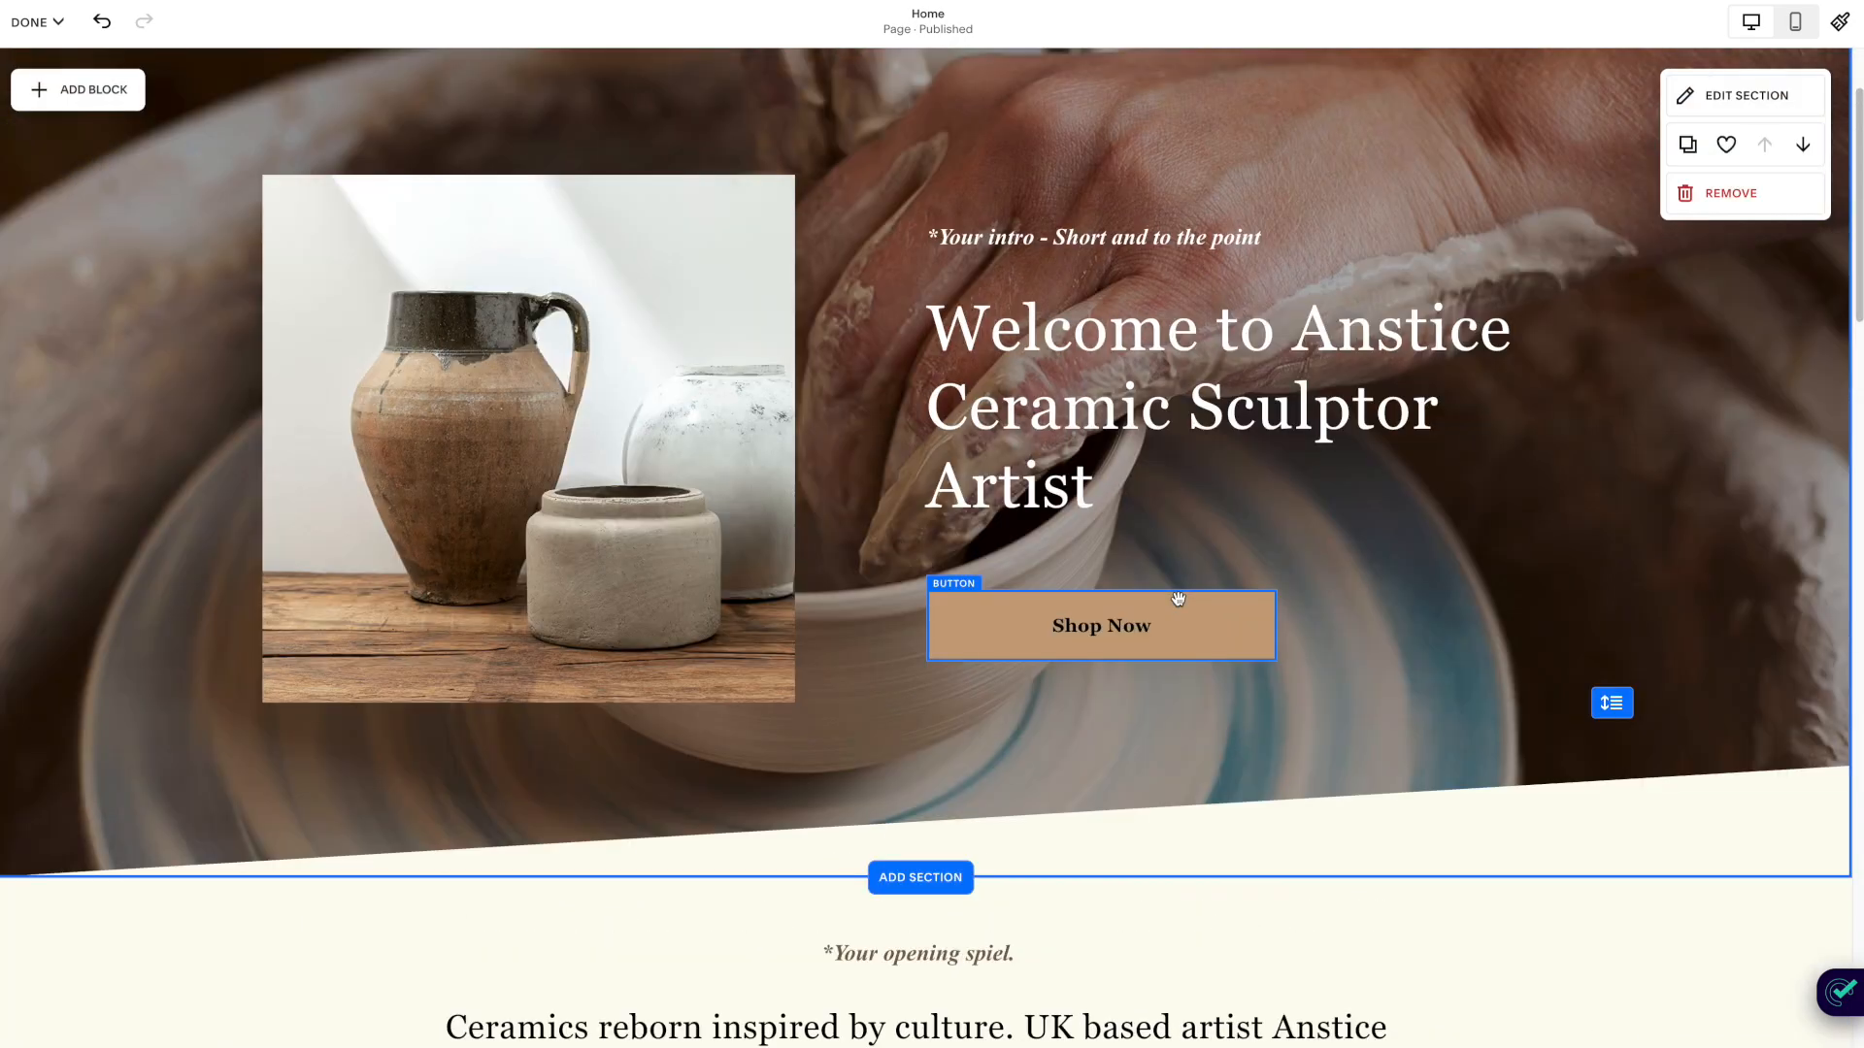
Highlight the phrase "Ceramic Sculptor Artist" in the home page's welcome heading.
scroll(1094, 303, down, 1)
click(1094, 304)
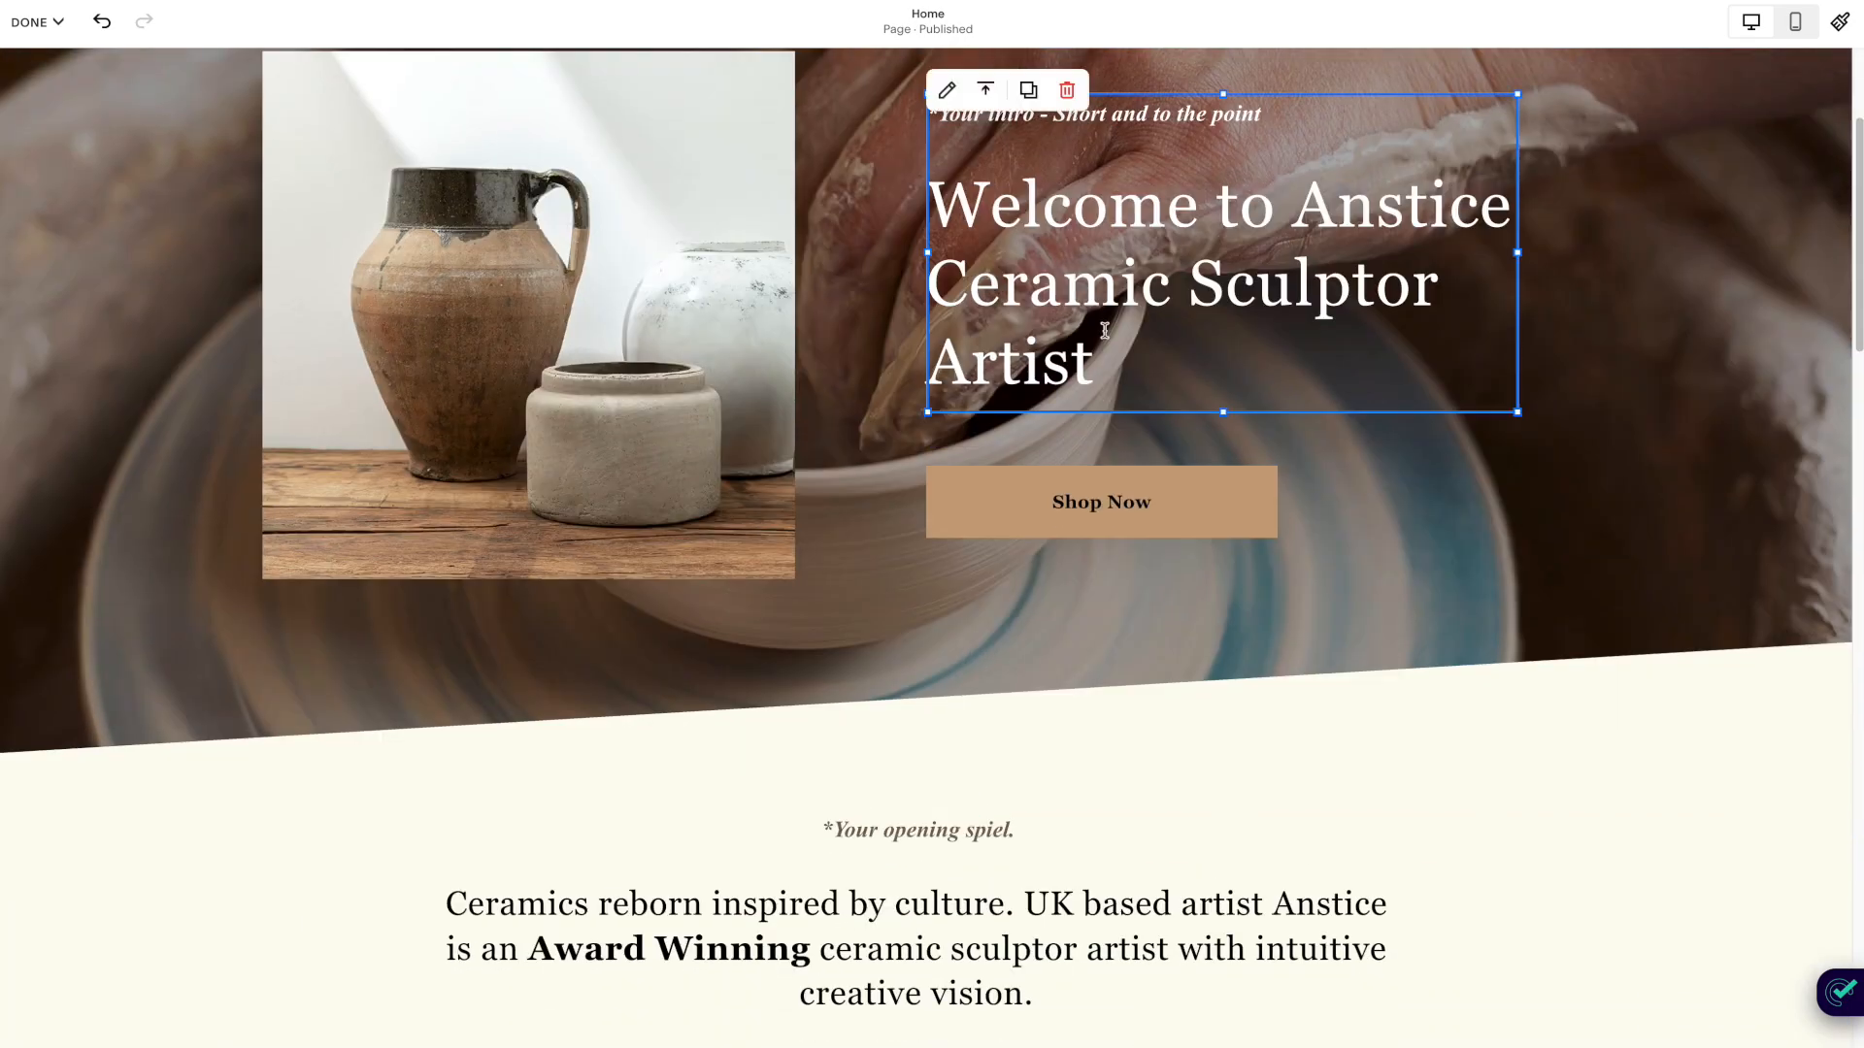
click(1103, 353)
drag(1103, 353, 944, 286)
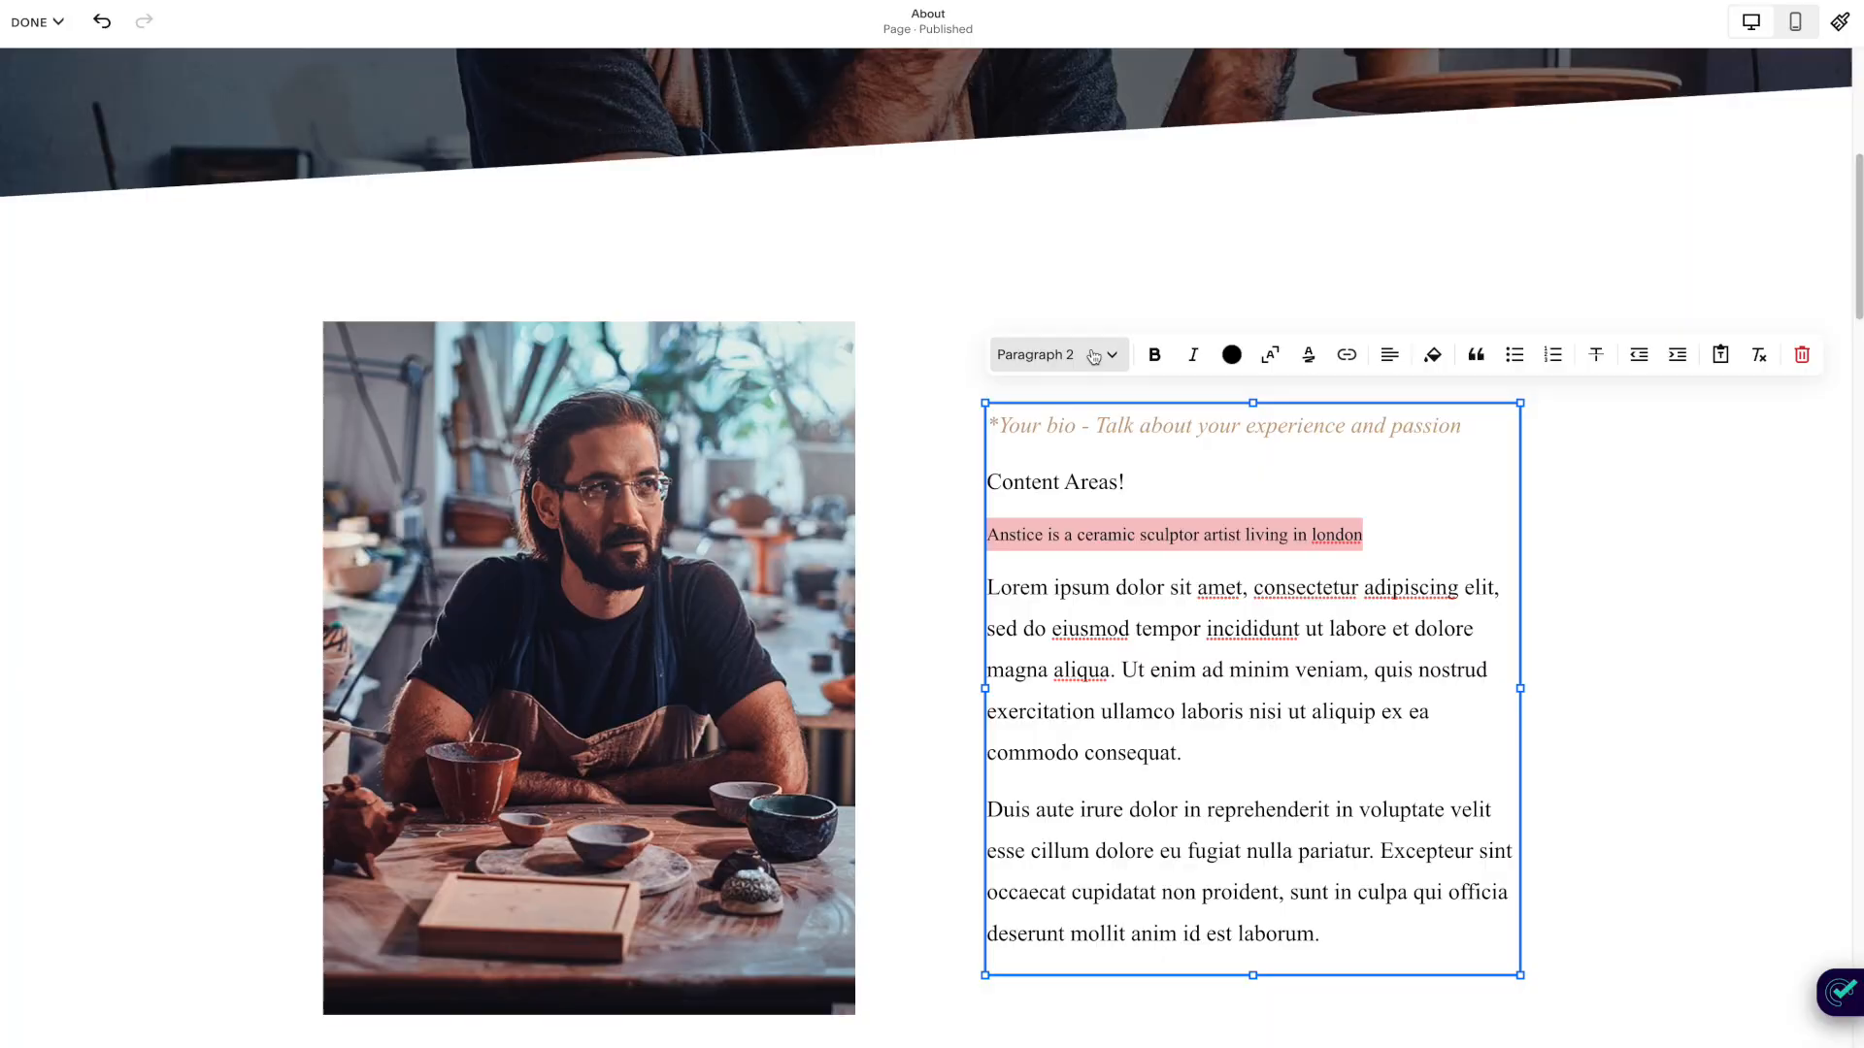
Set the artist's introductory bio sentence on the About page to Paragraph 1 and highlight "ceramic sculptor artist" in it.
click(1044, 353)
click(1043, 570)
click(1196, 541)
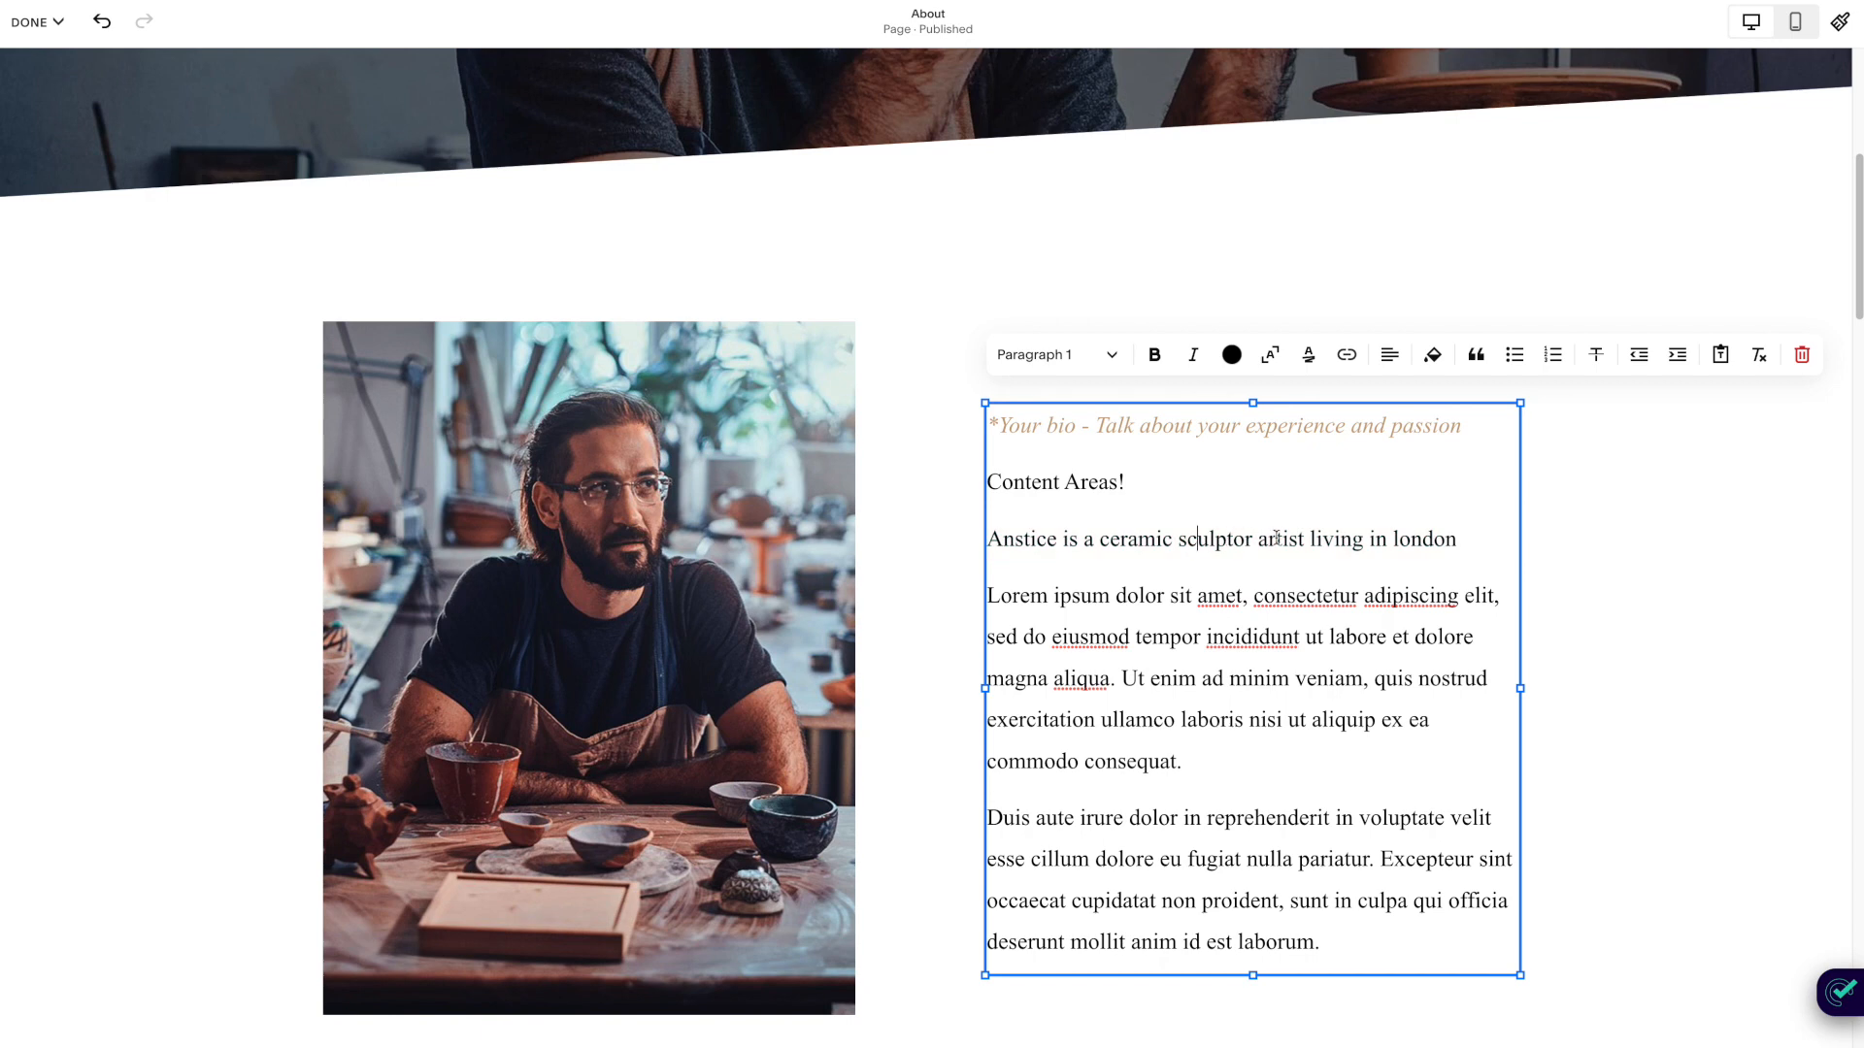
drag(1304, 539, 1103, 540)
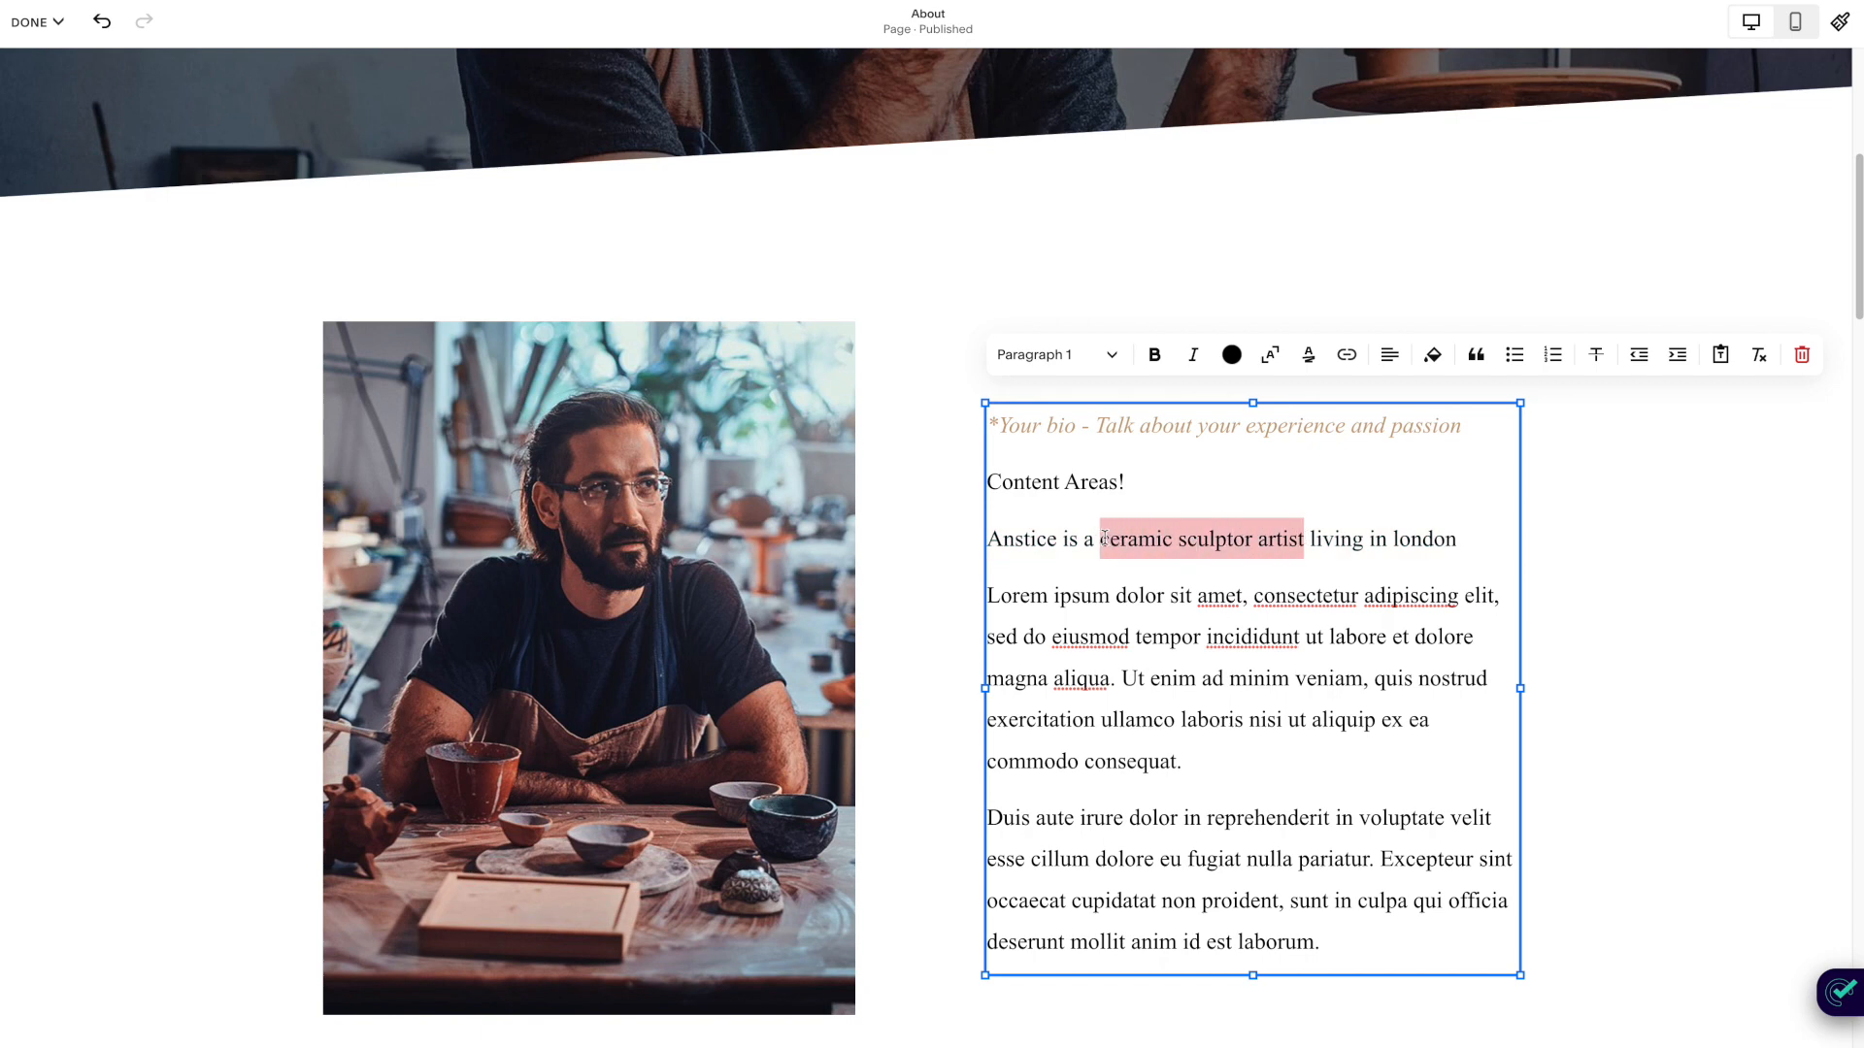
Make the highlighted phrase "ceramic sculptor artist" bold in the About page's bio sentence.
click(1156, 356)
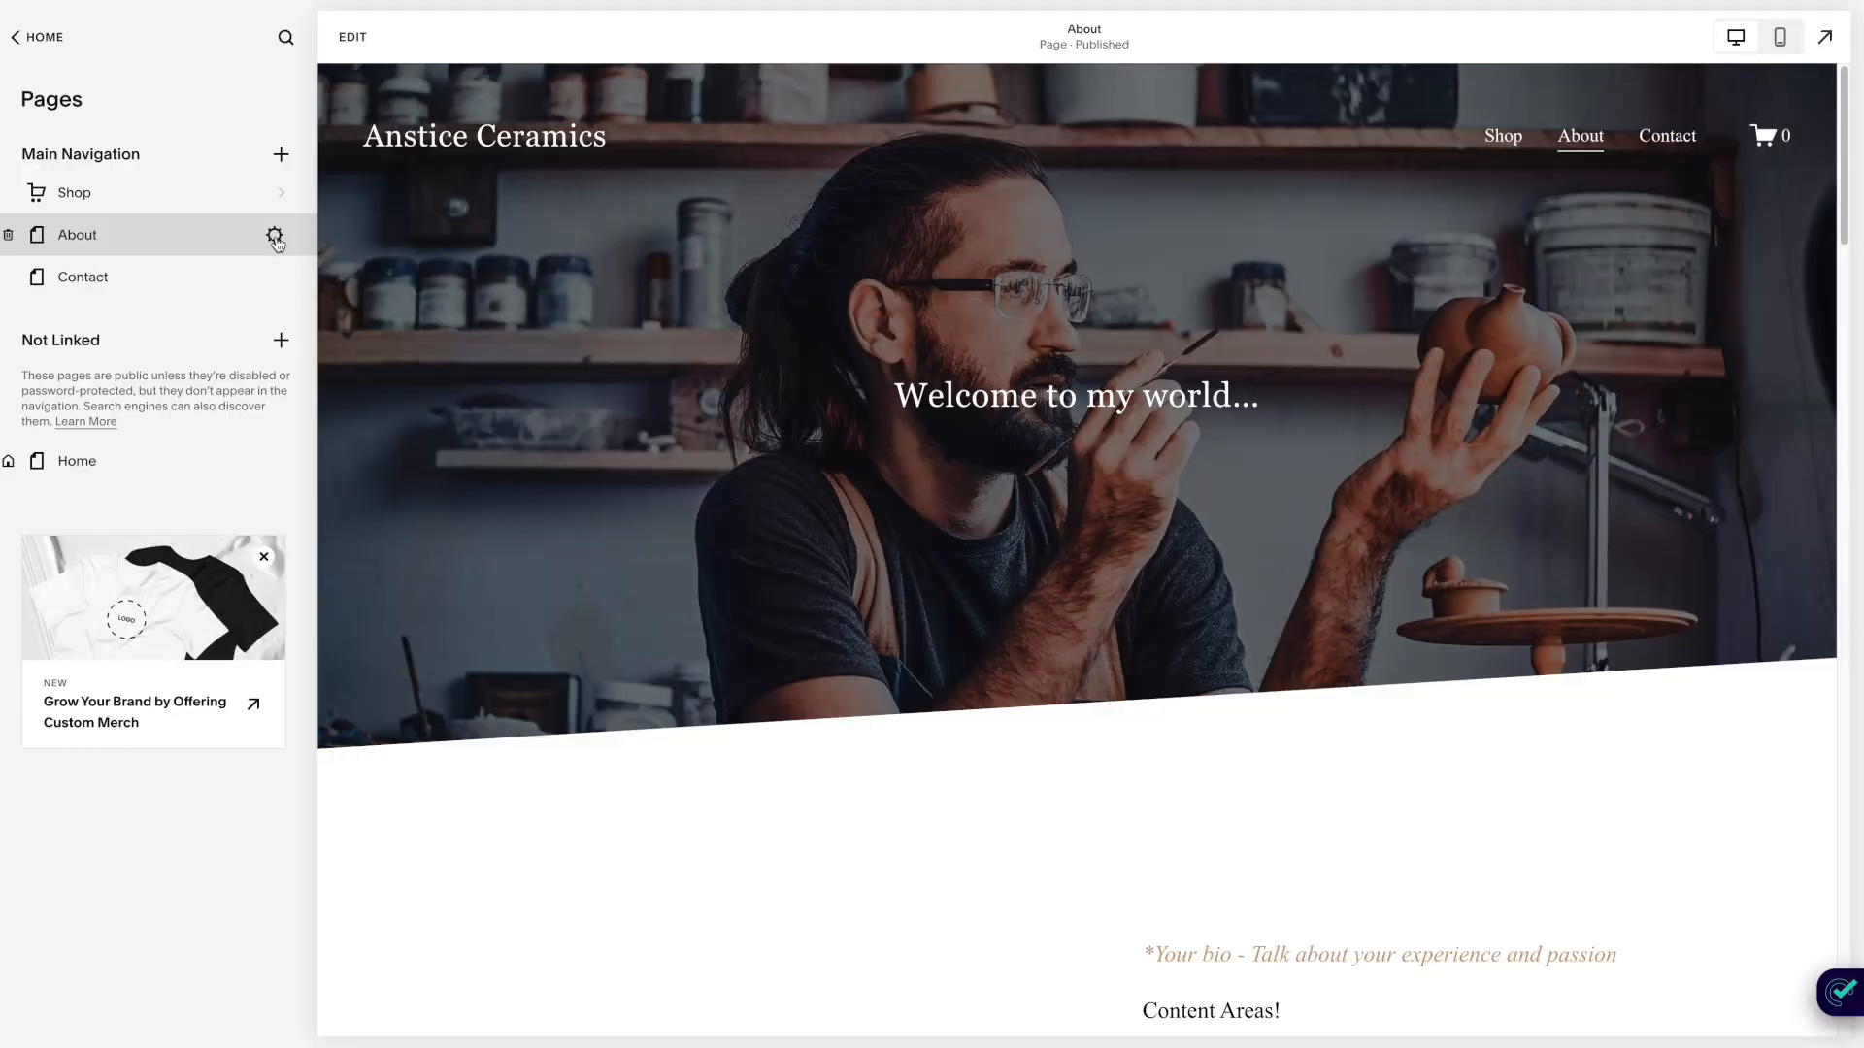
Set the About page's SEO title to "Ceramic Sculptor Artist" in its page settings.
click(274, 236)
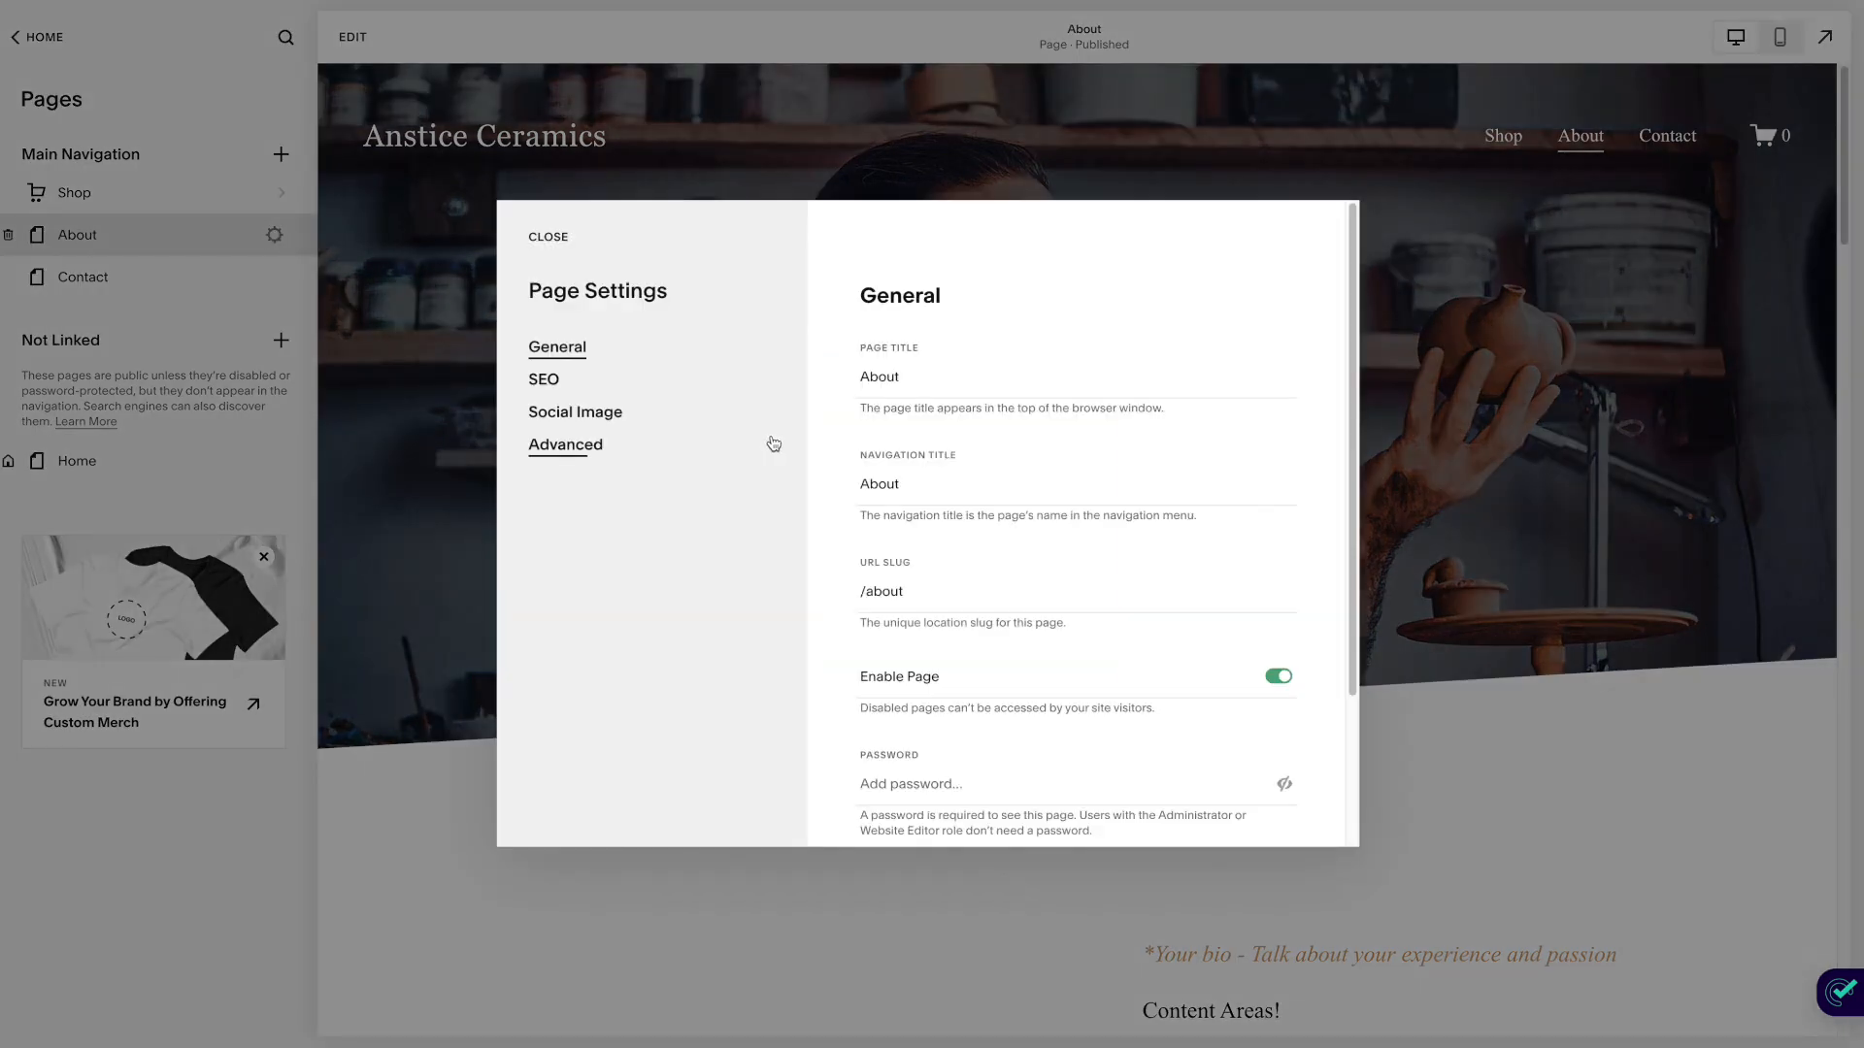
click(546, 384)
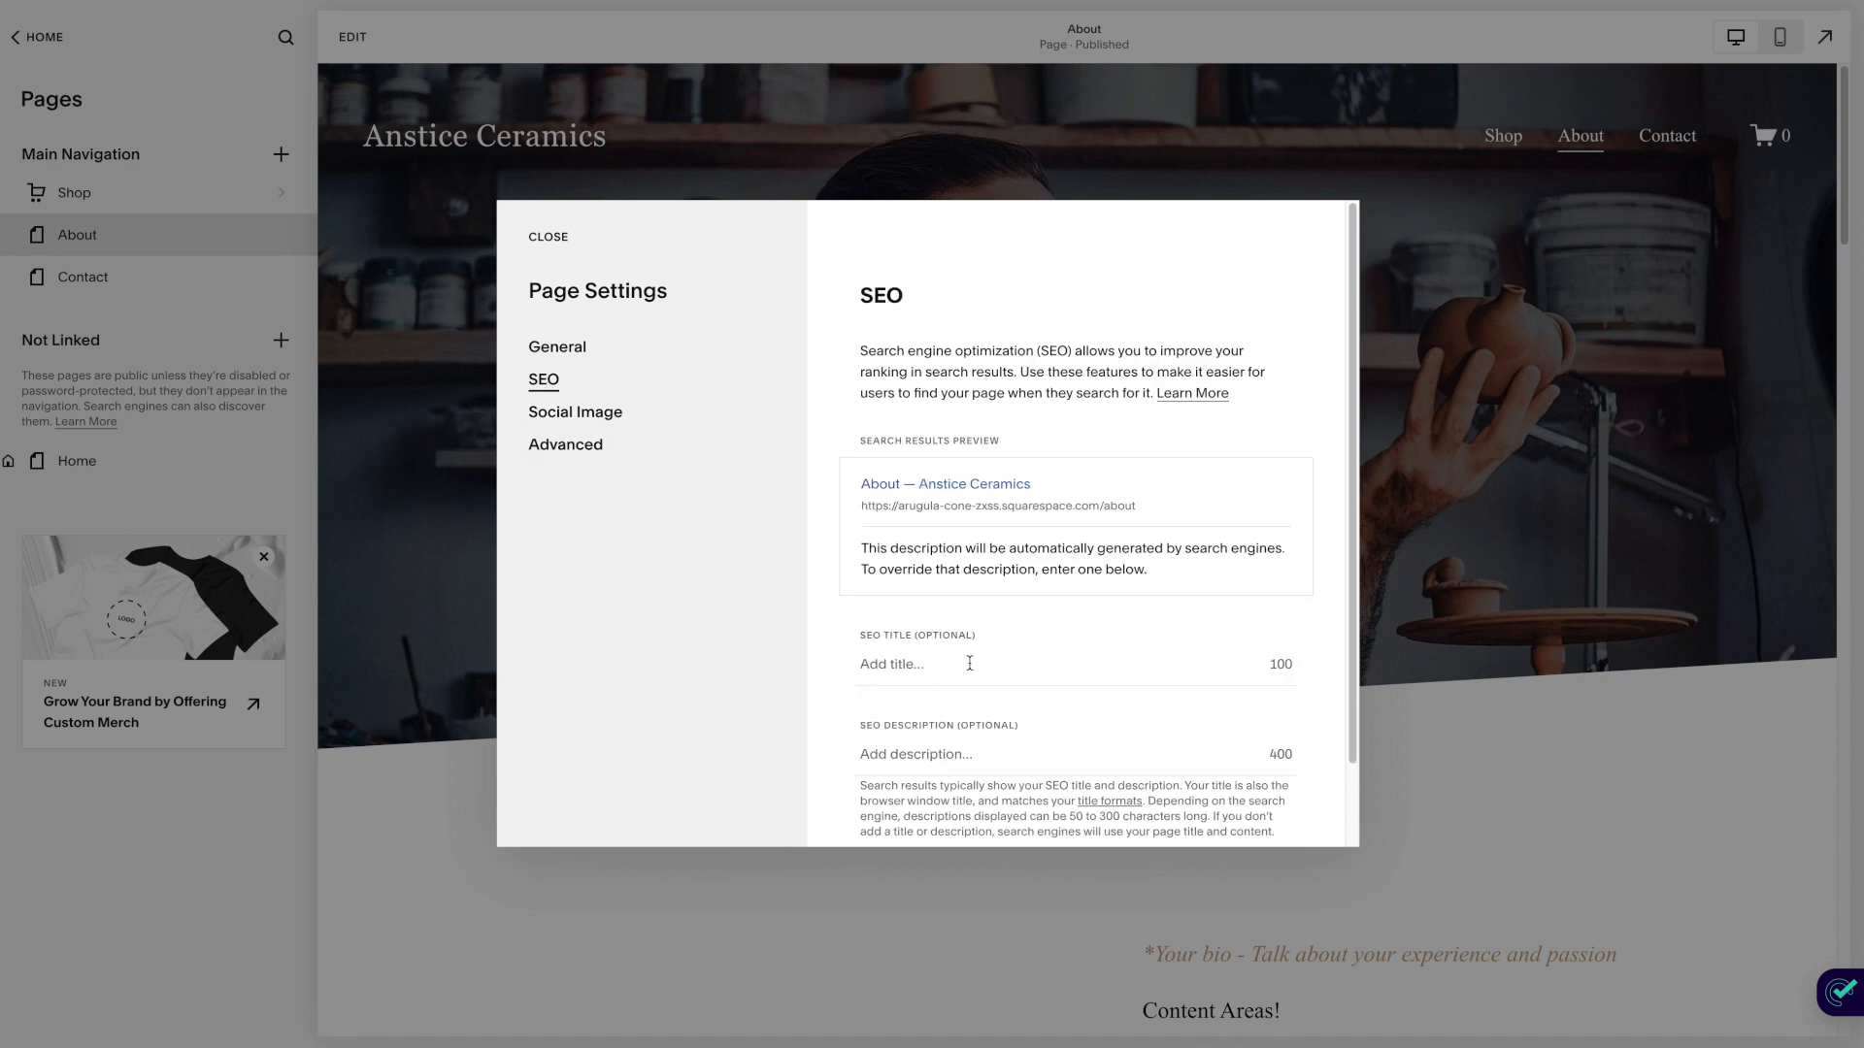
scroll(966, 646, down, 1)
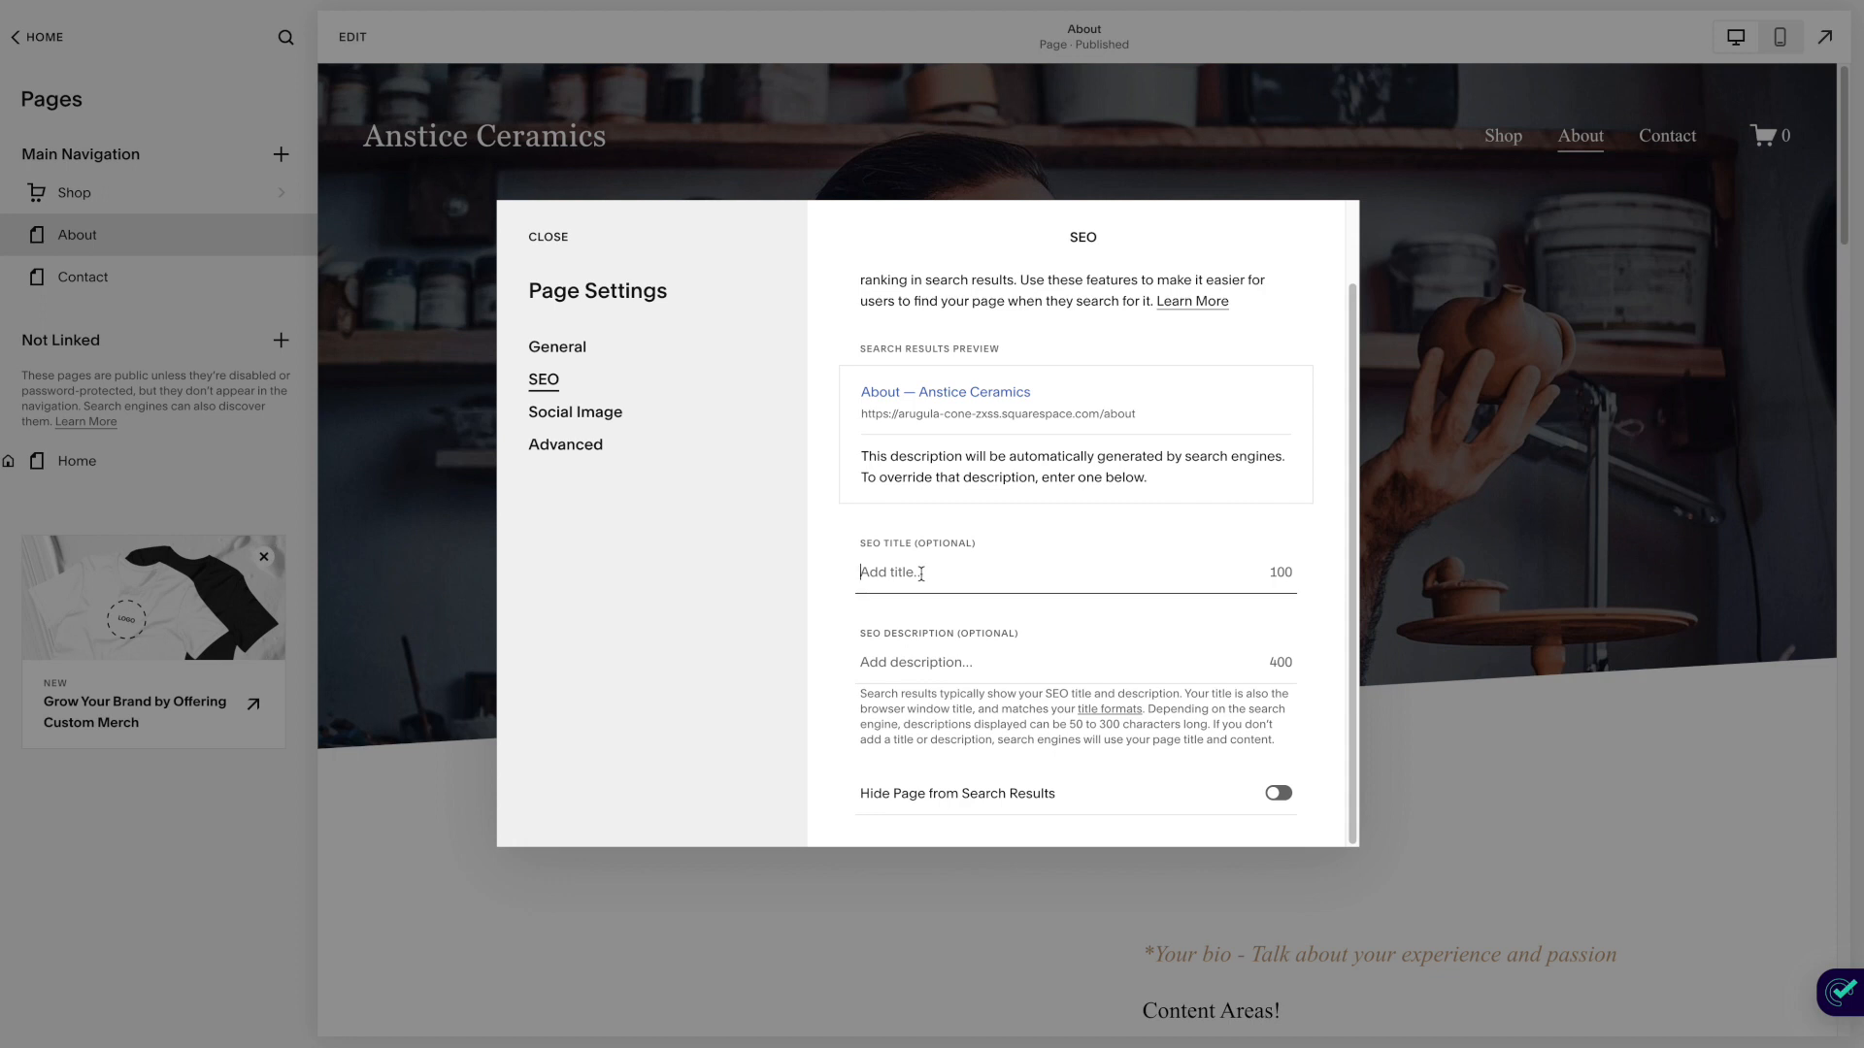
text(Cera)
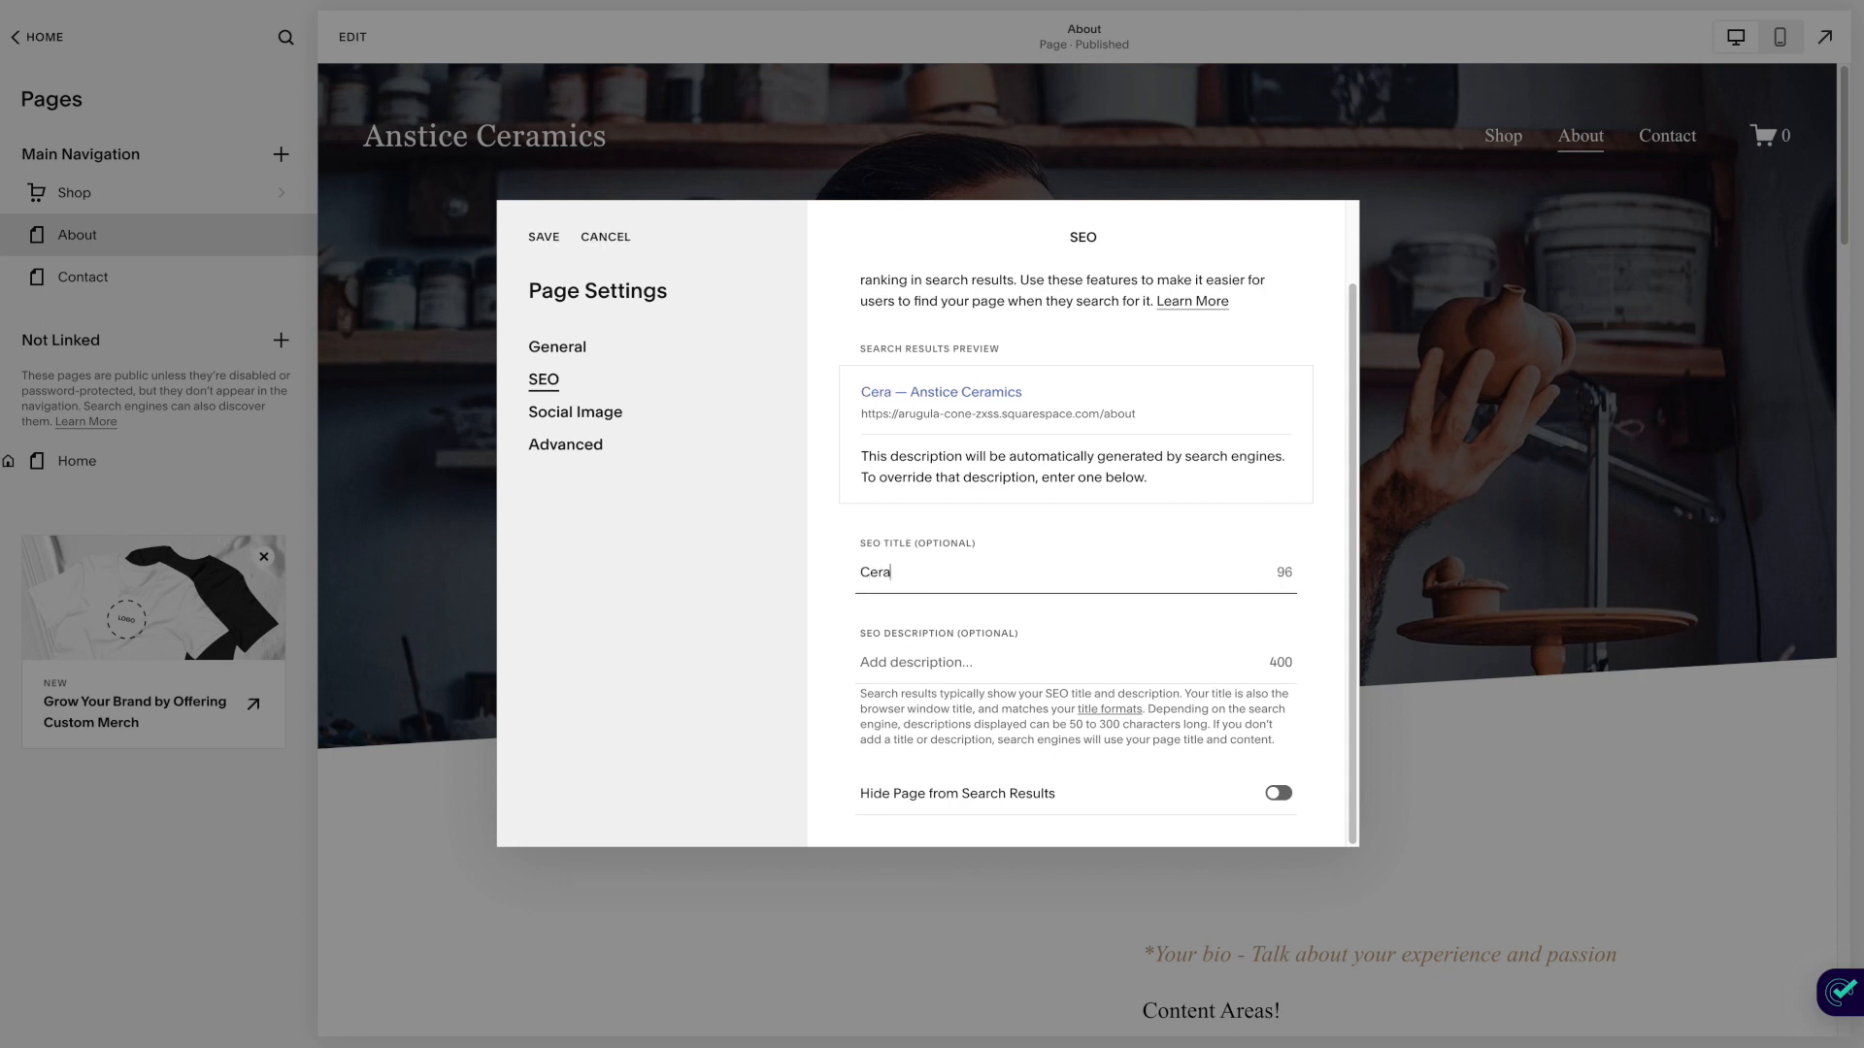
text(mic Scu)
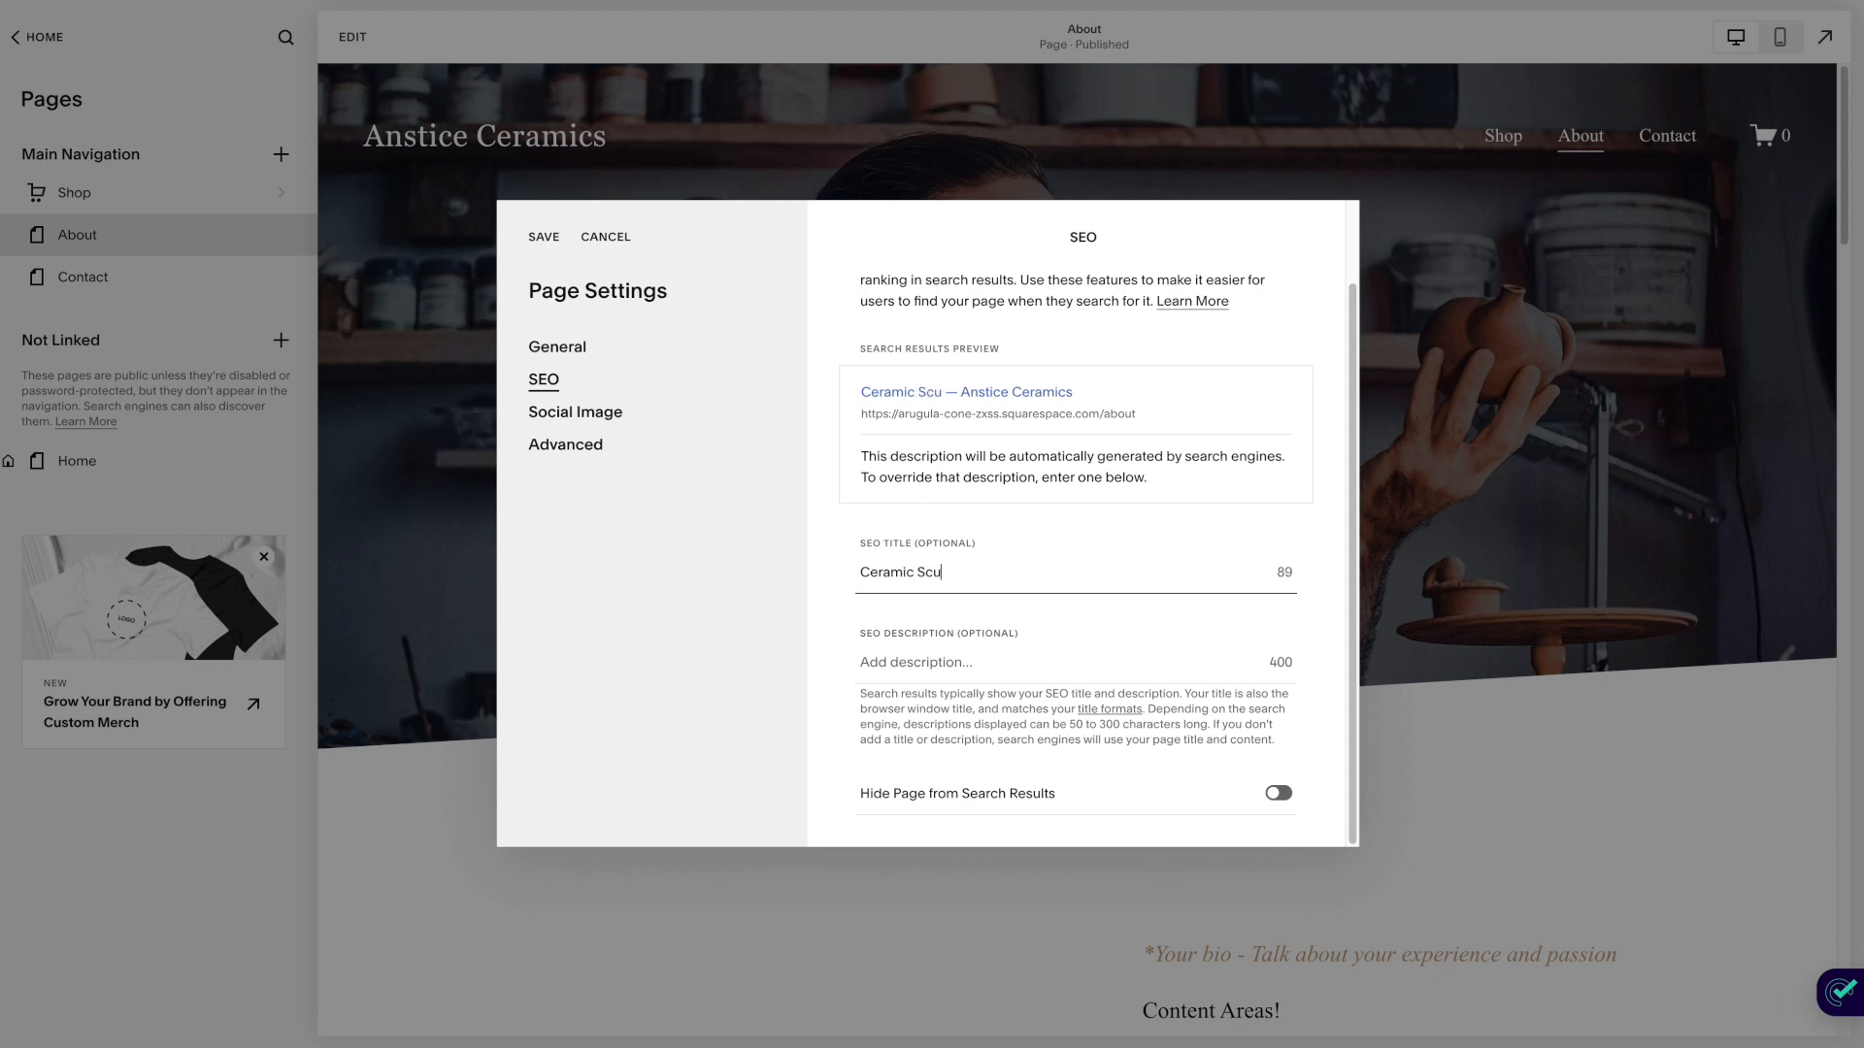
text(lptor Artist)
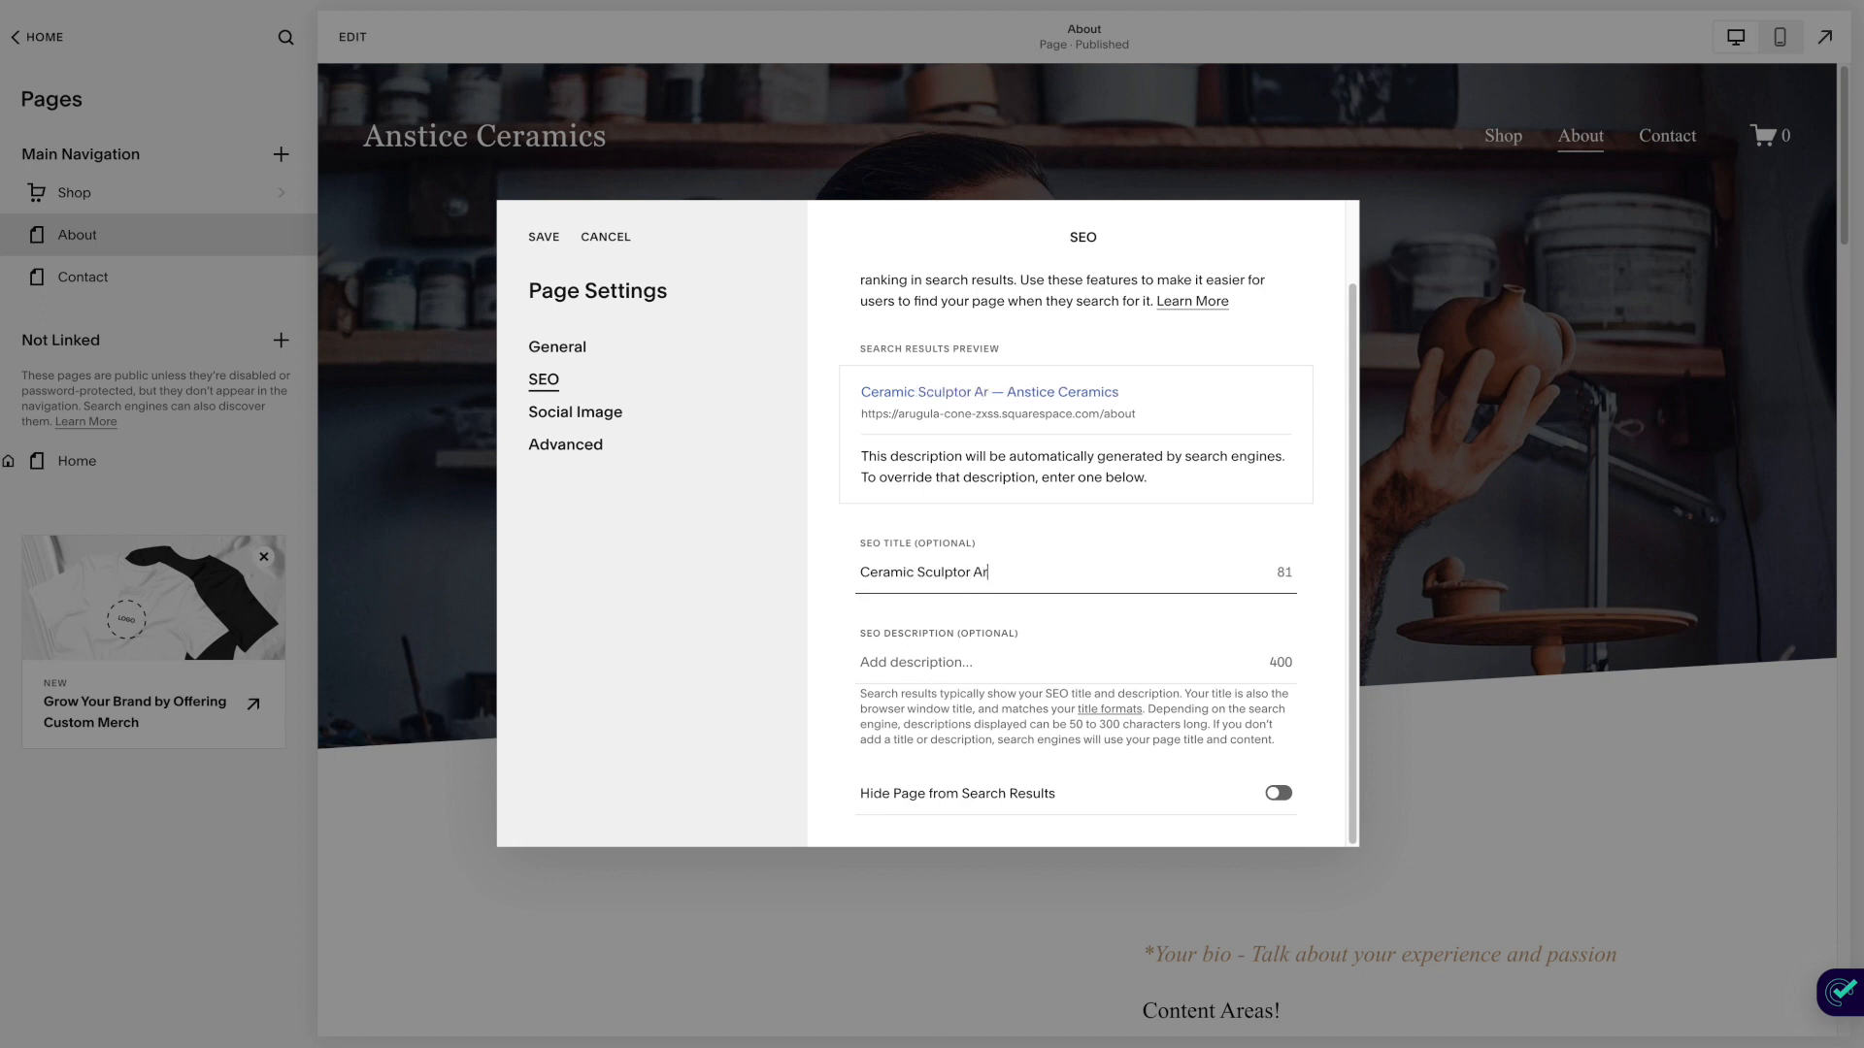
Enter the About page's SEO description as "Description here including your keyword ceramic sculptor artist based in London".
click(911, 663)
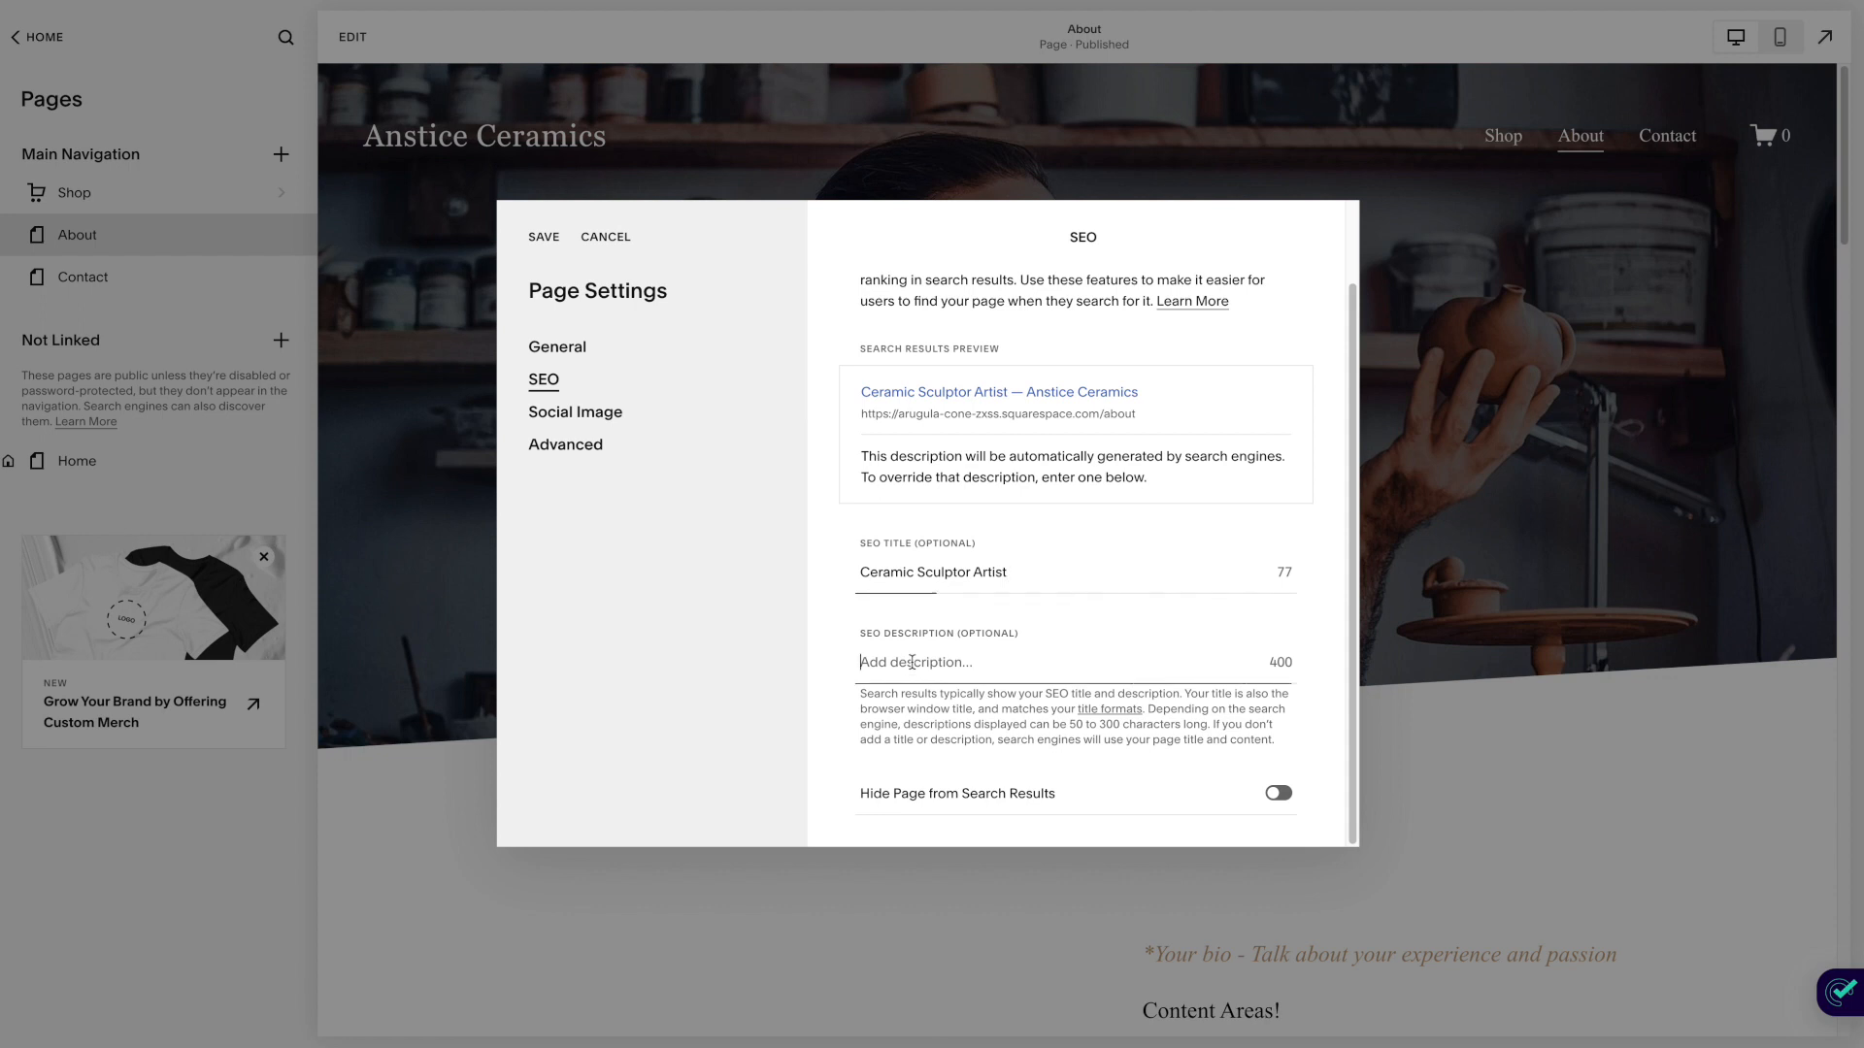
text(Descripti)
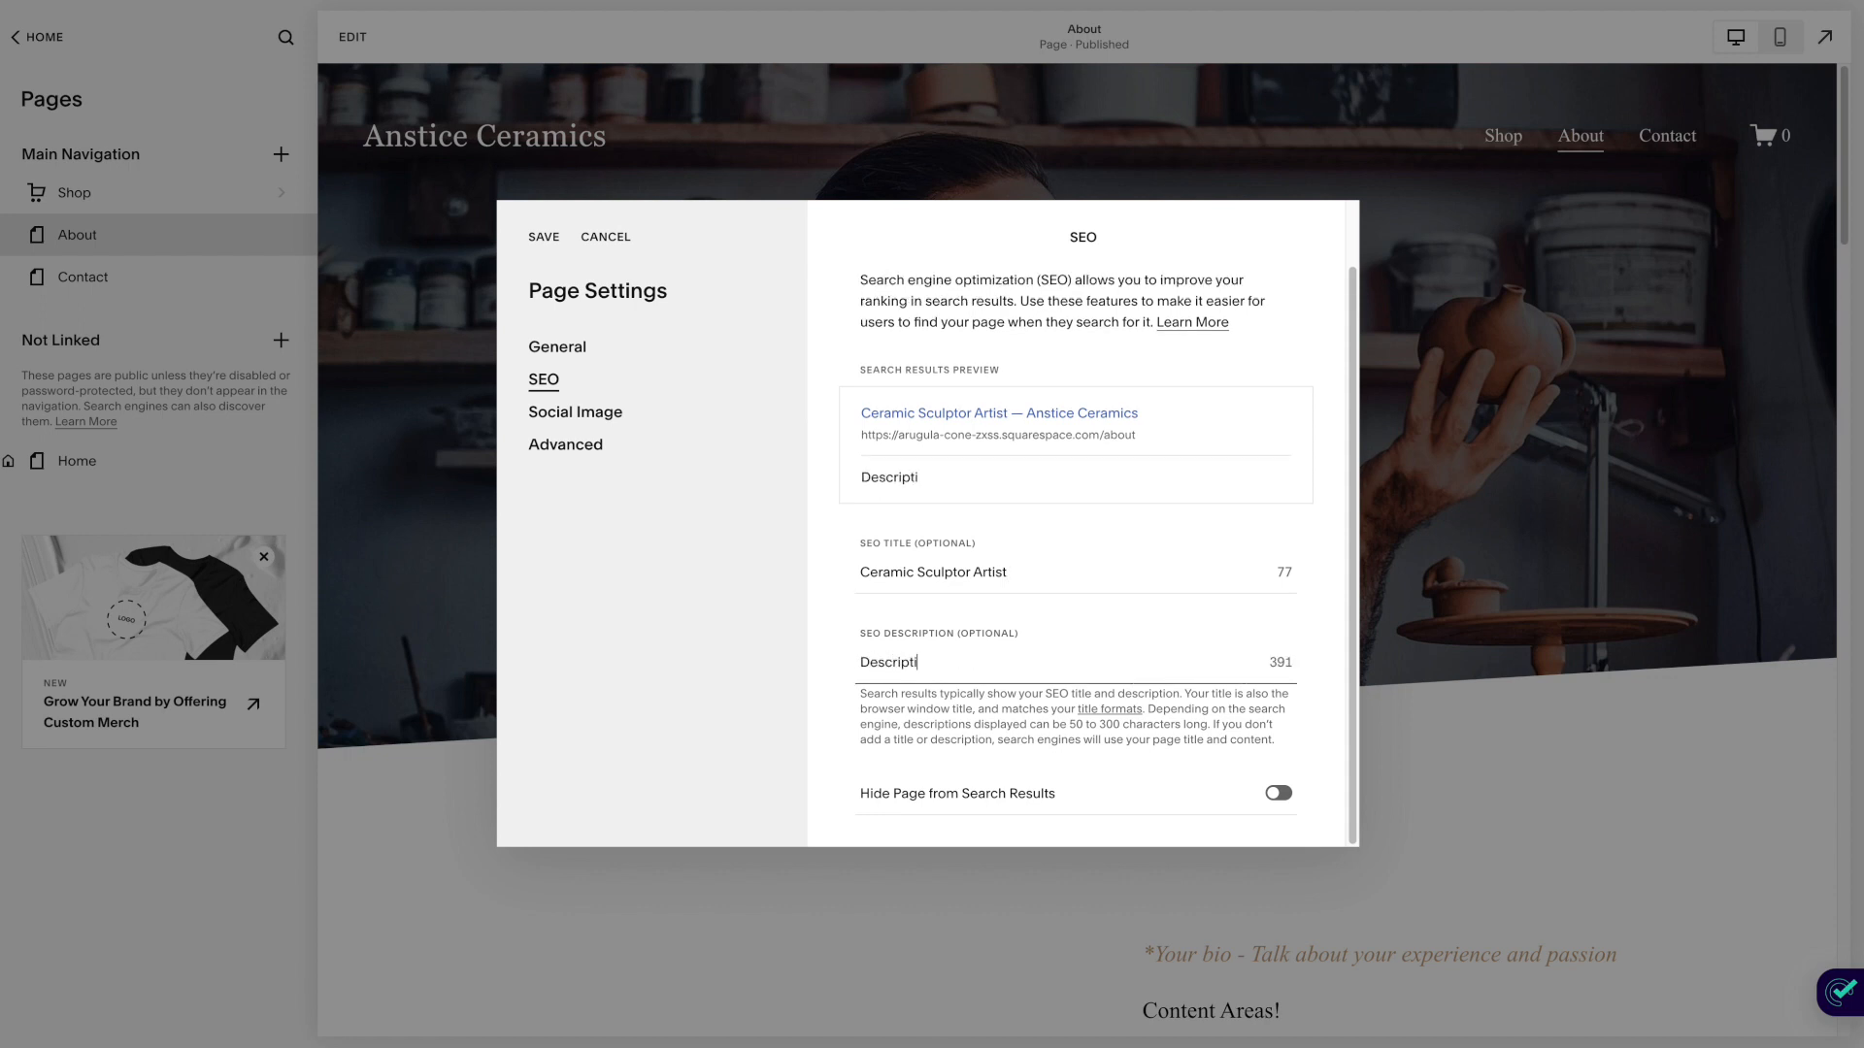
text(on here including your k)
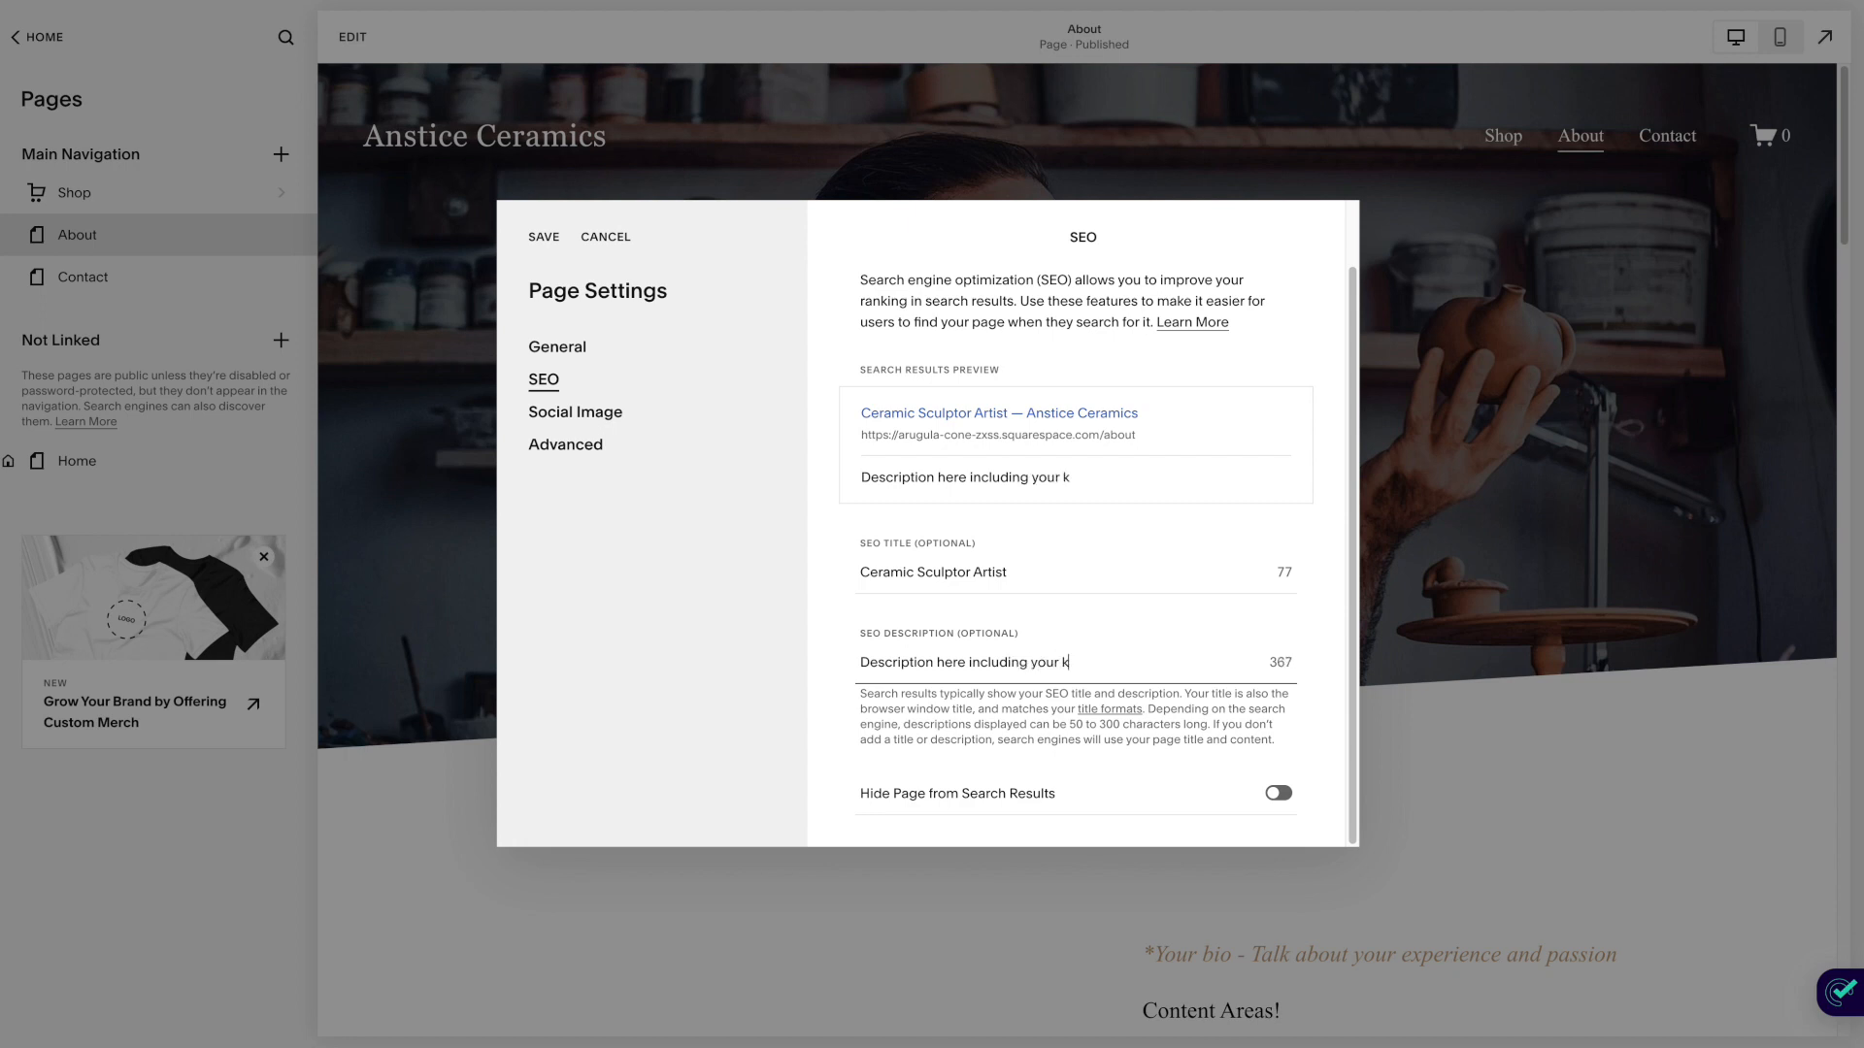
text(eywrd ceramic sculptor )
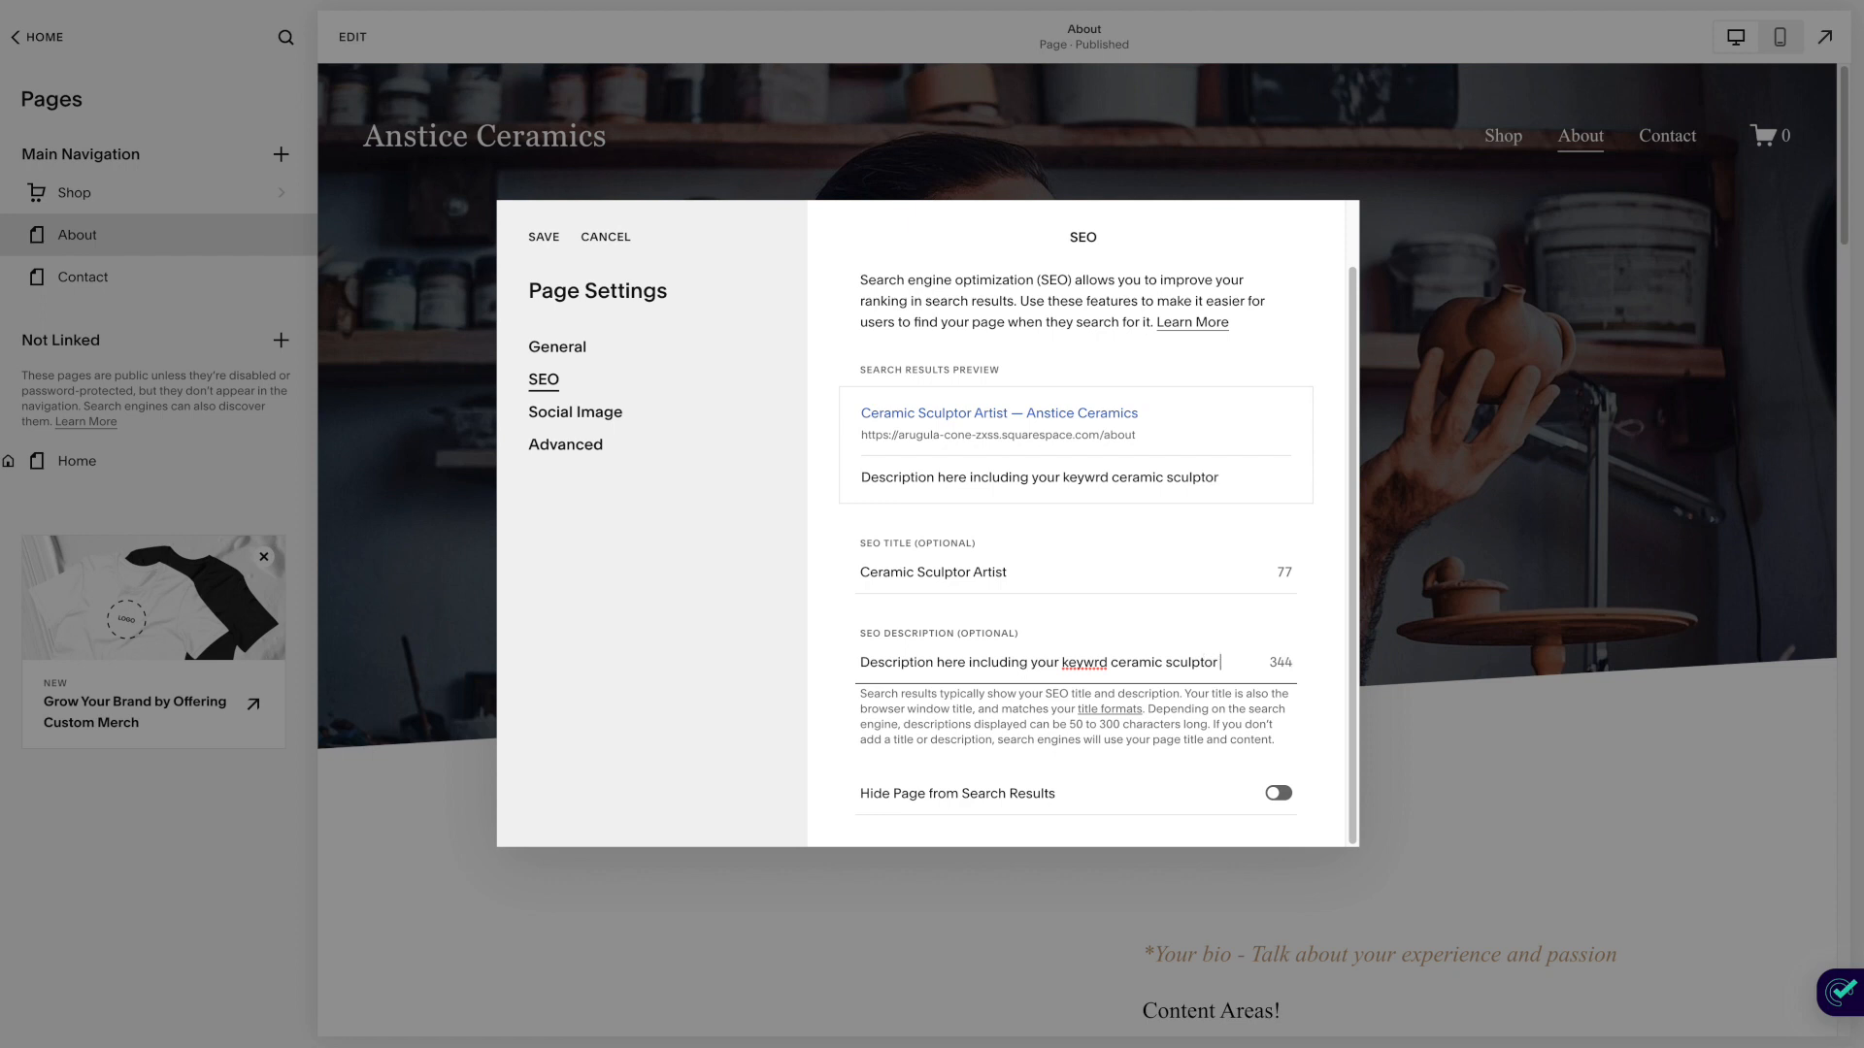
text(arist bas)
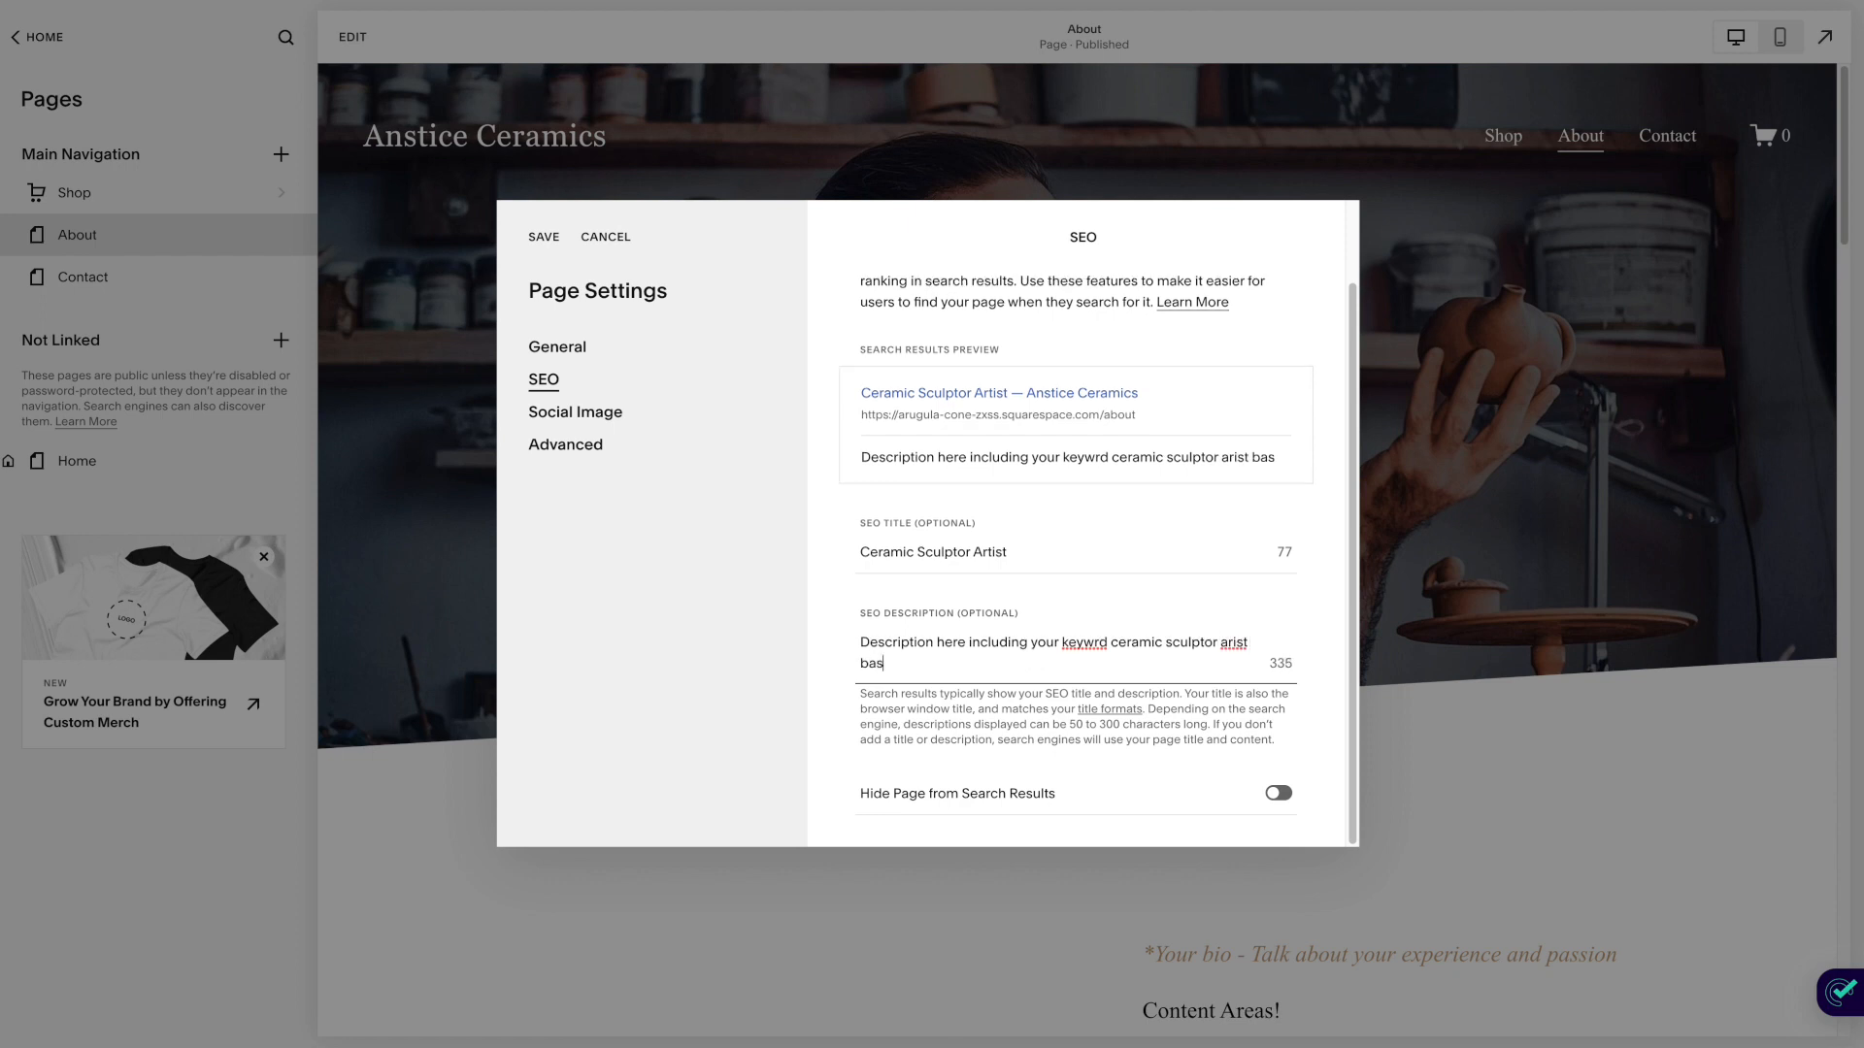
text(ed in London)
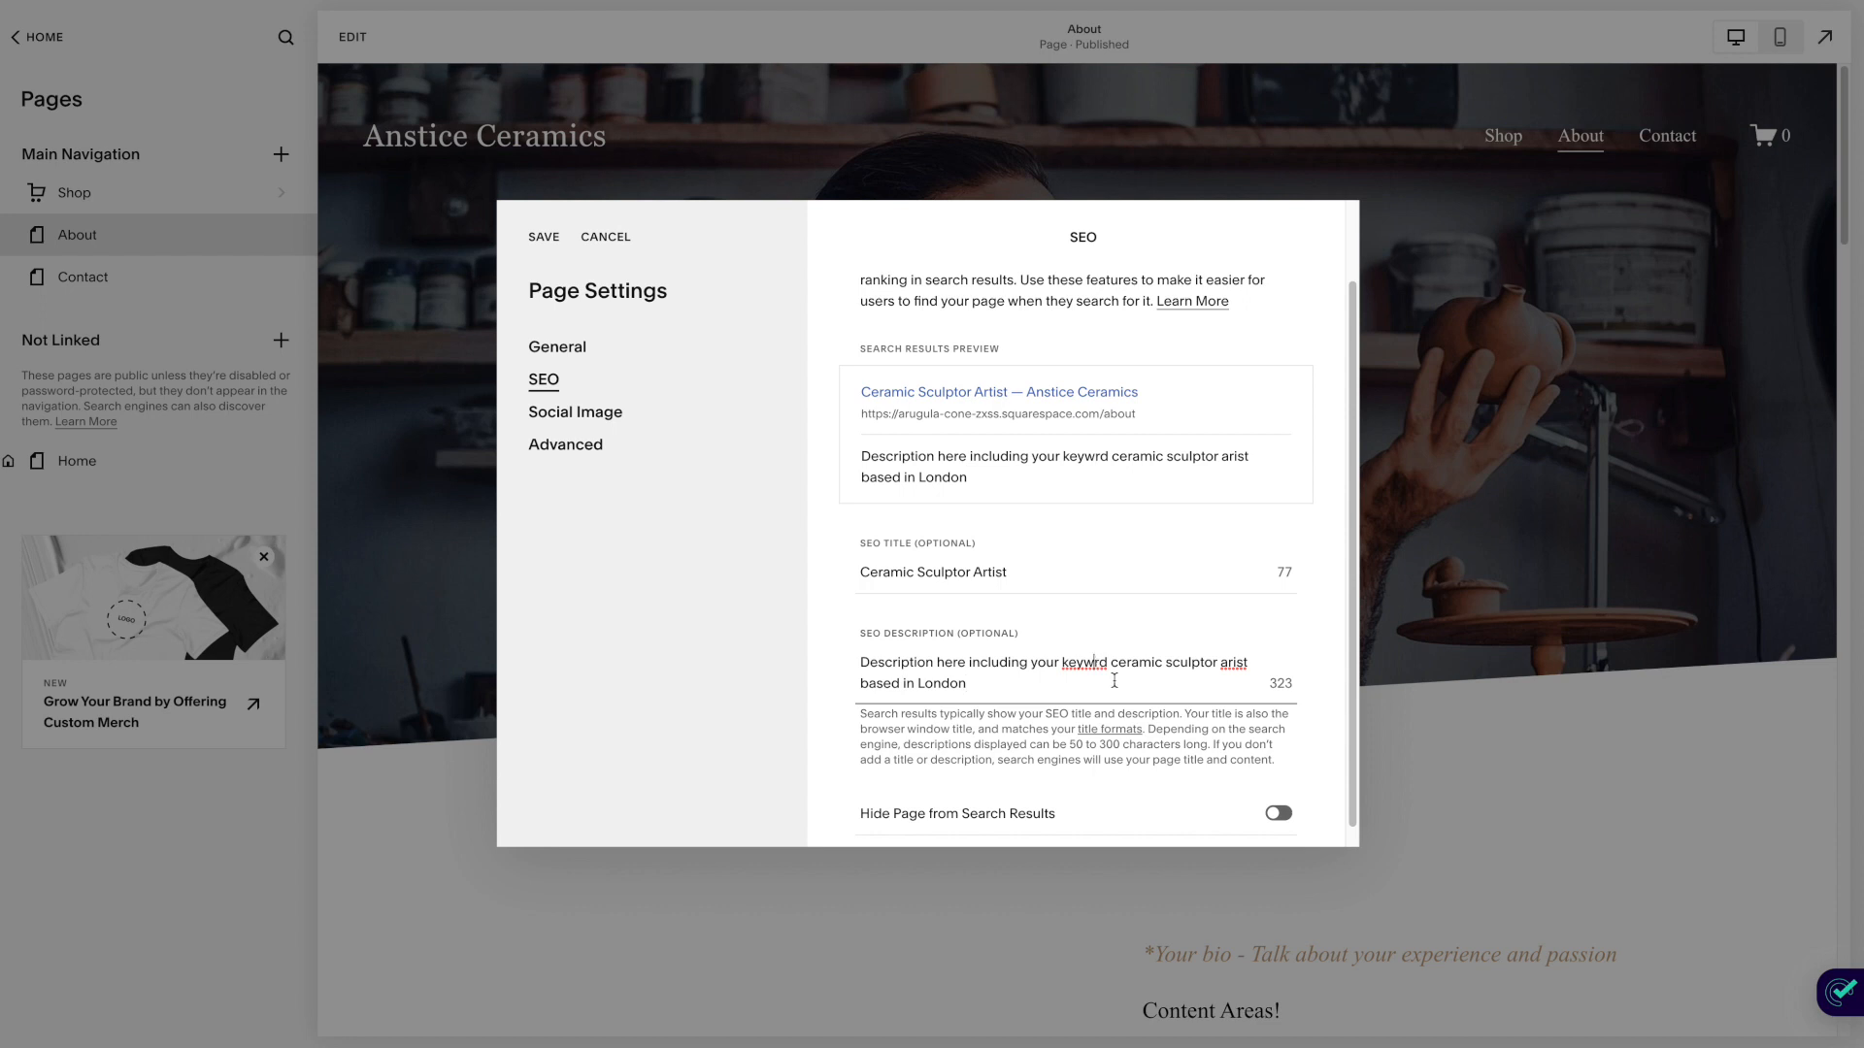
text(o)
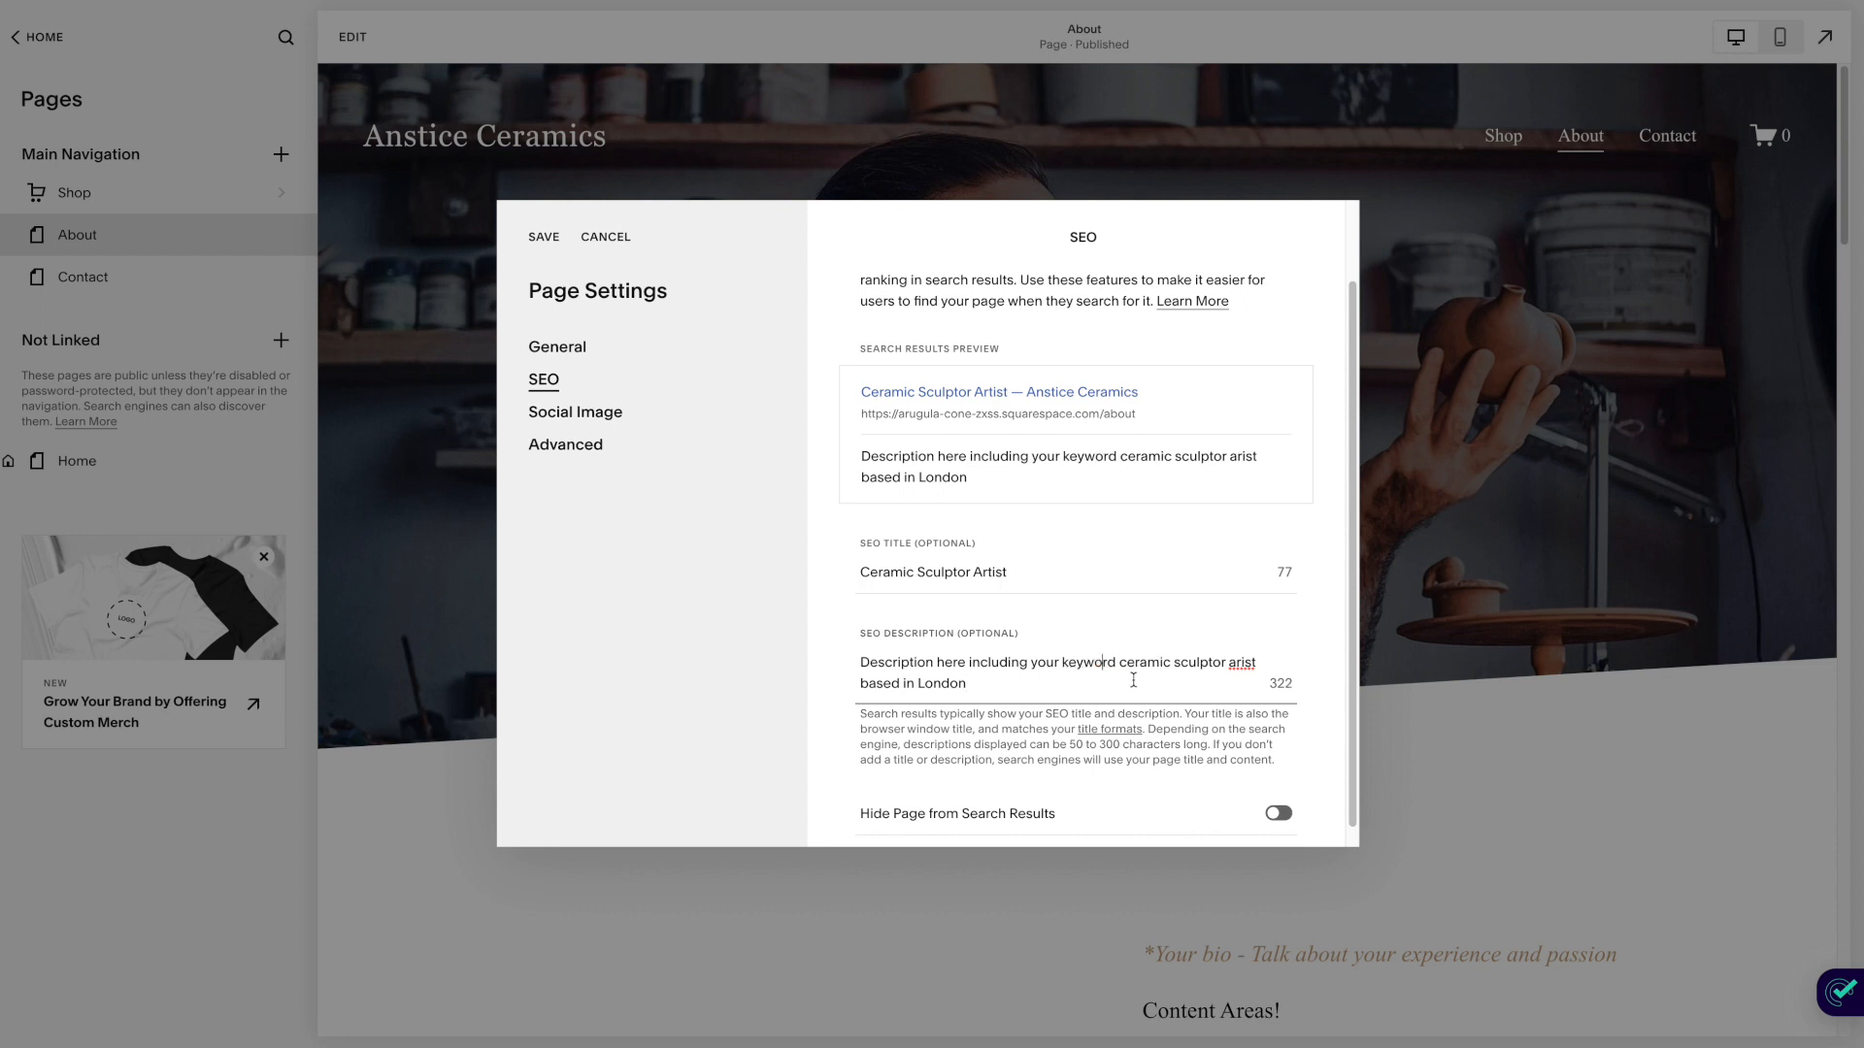
click(1242, 662)
text(t)
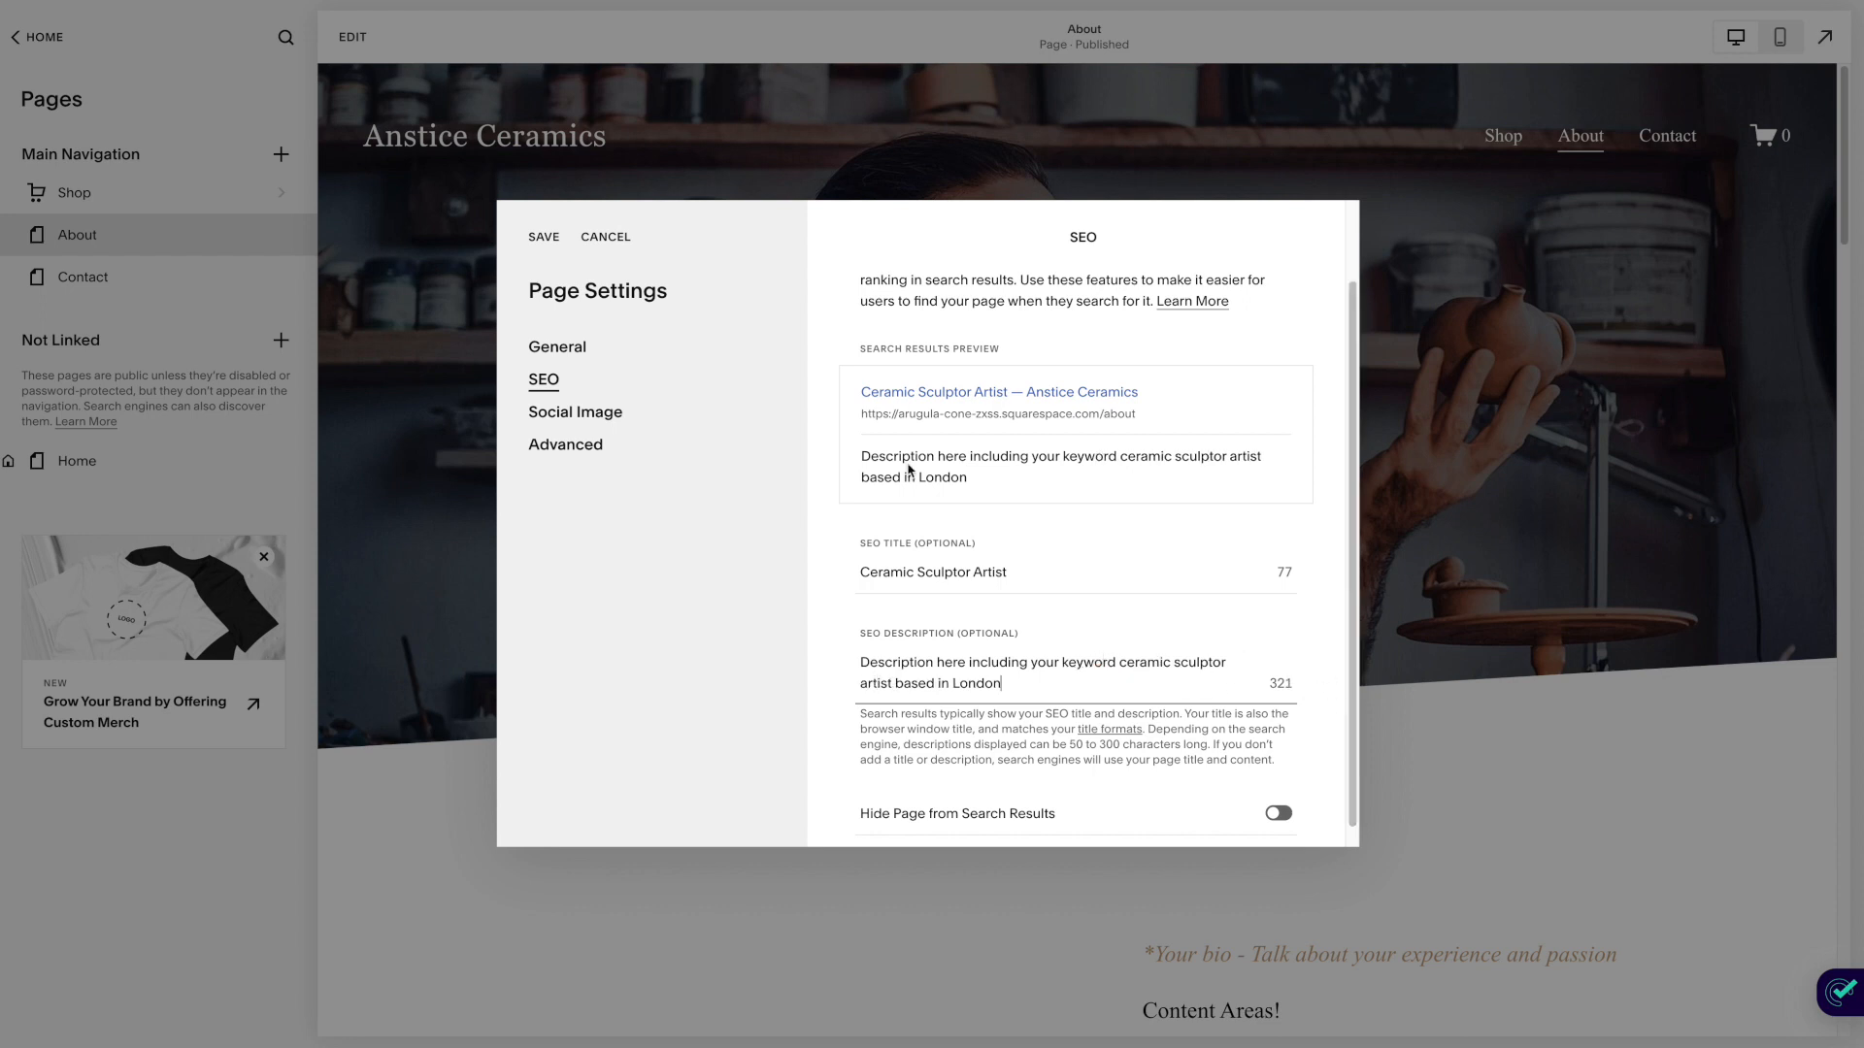
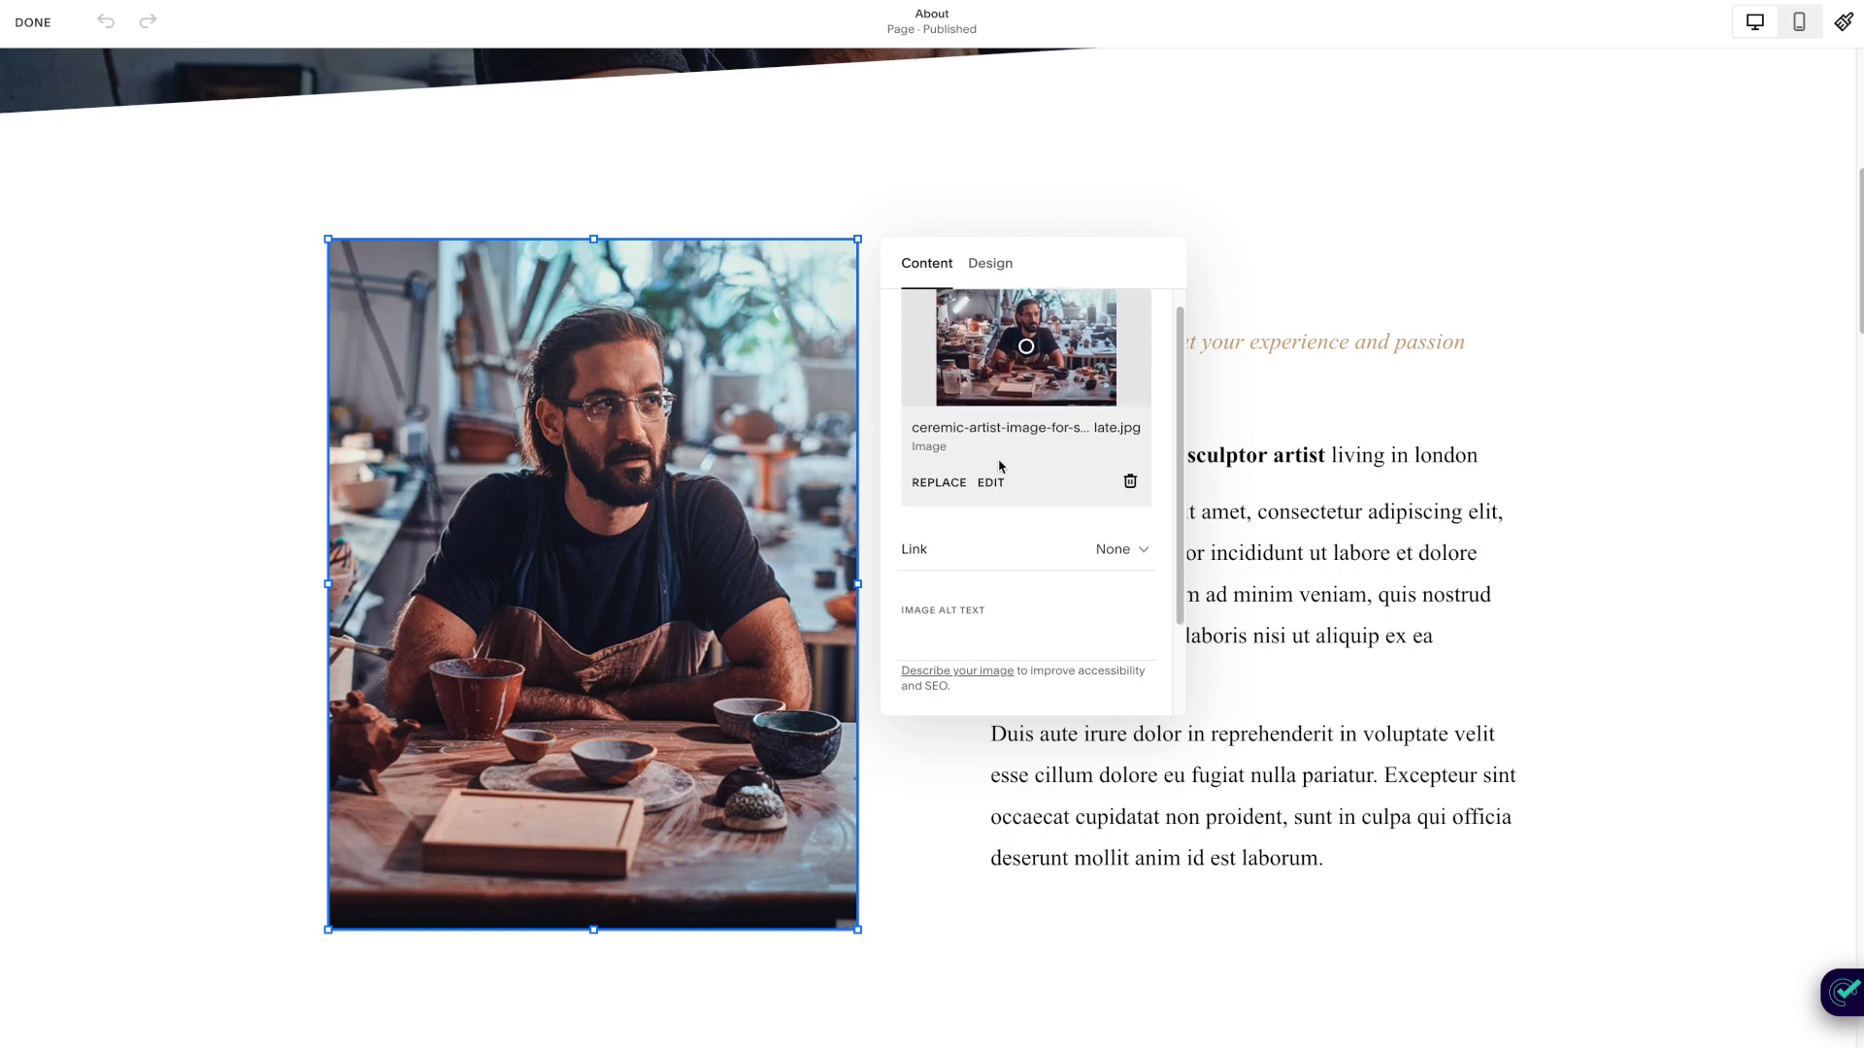
Examine the bio photo's alt text field and highlight its filename.
click(946, 522)
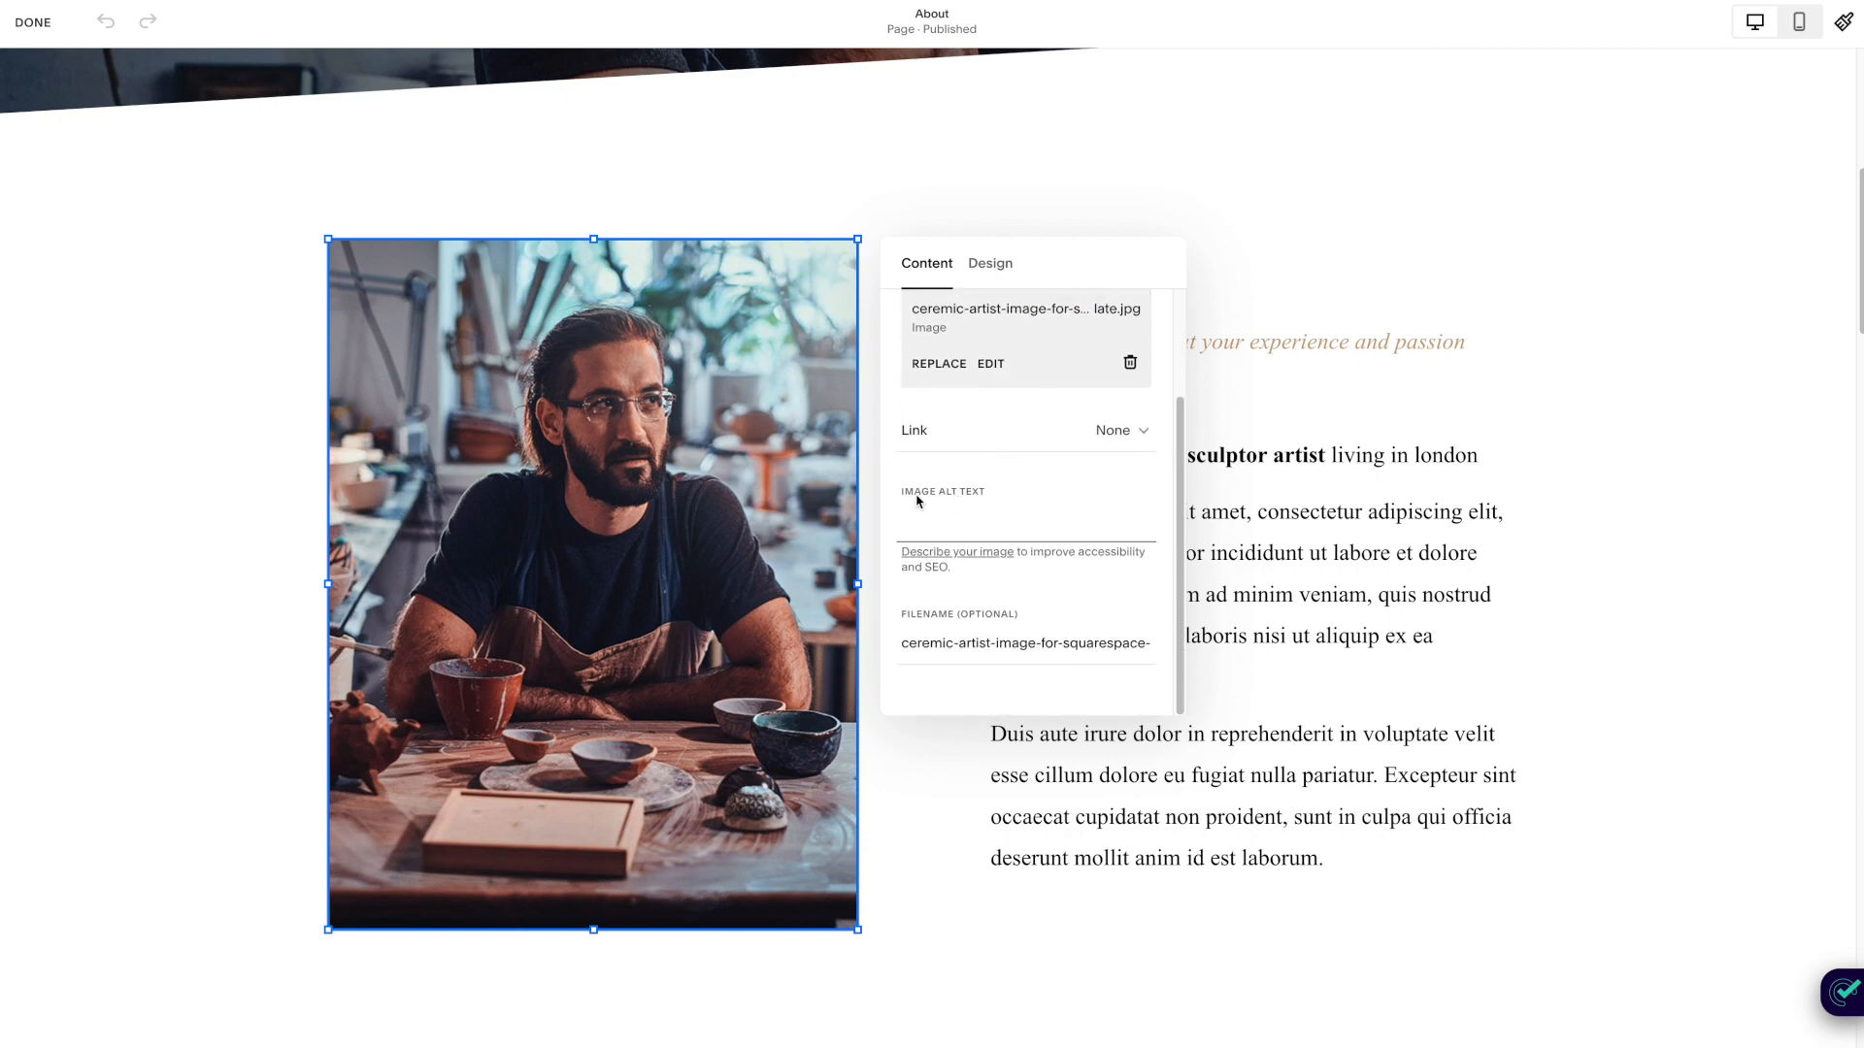
drag(918, 644, 1114, 643)
click(1065, 650)
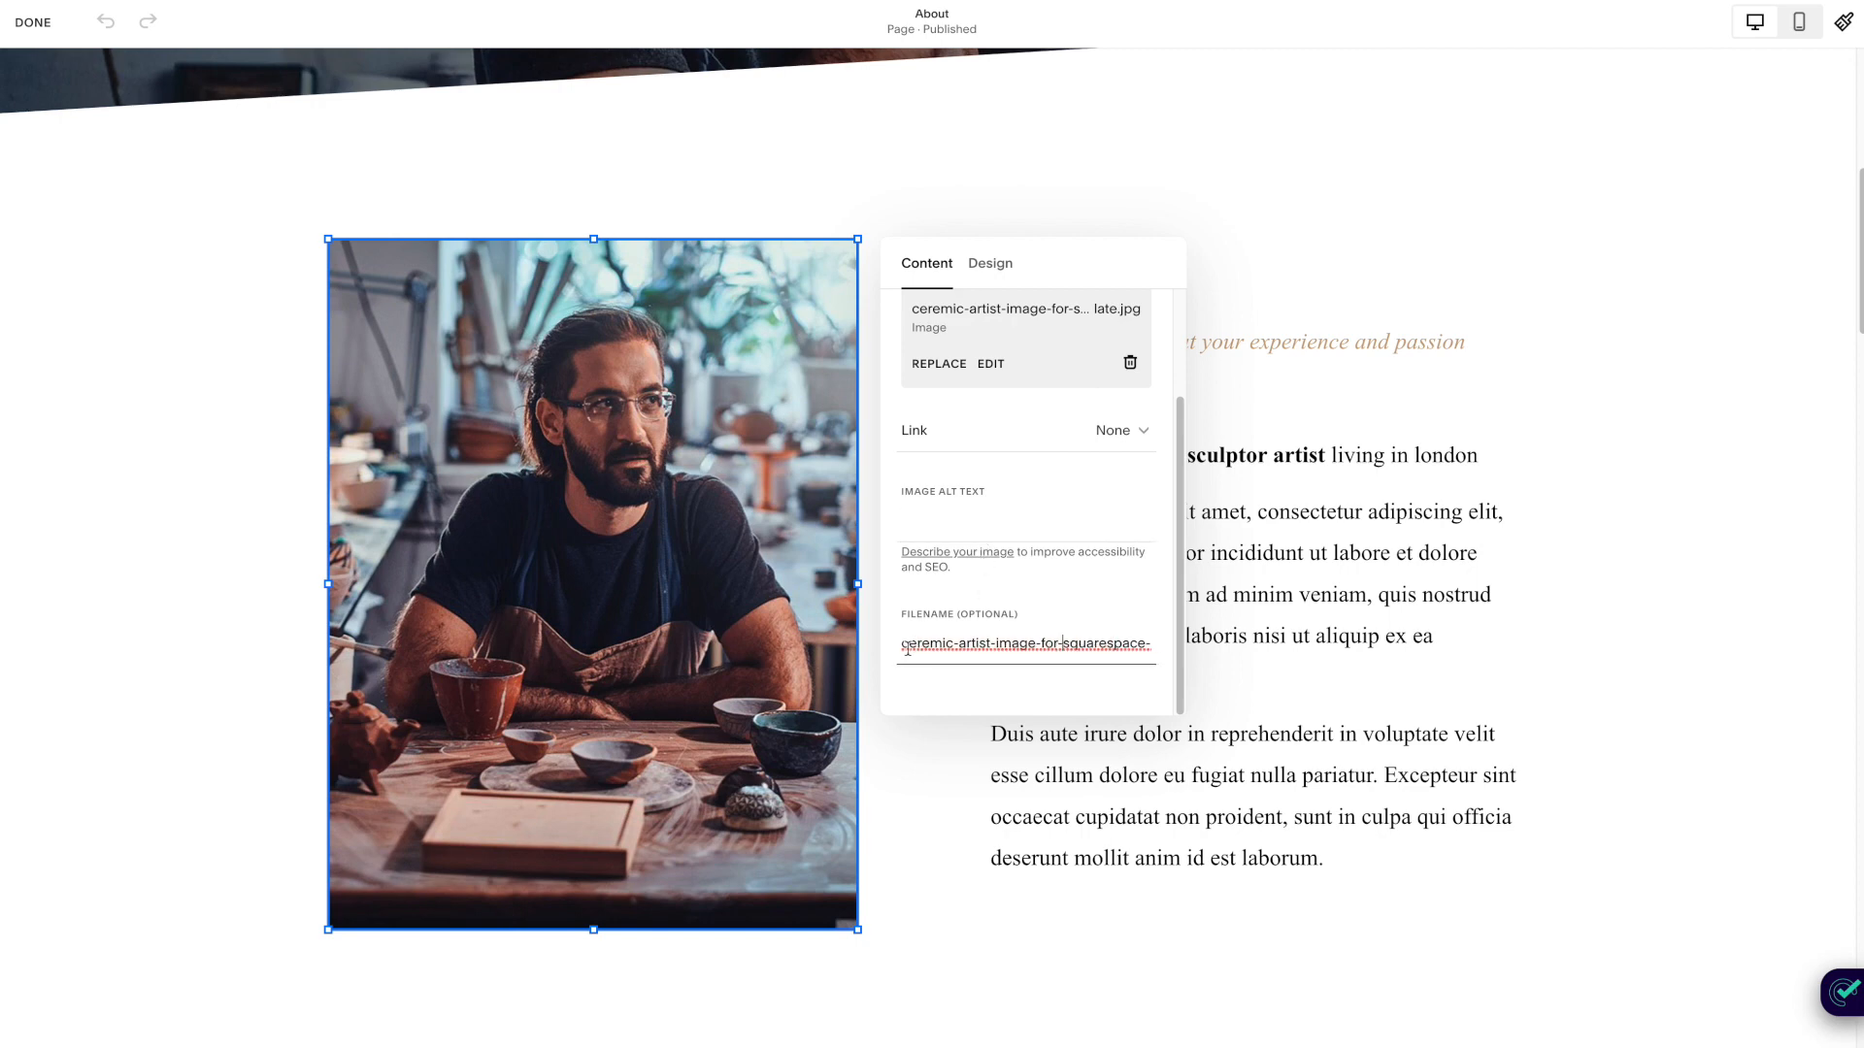
drag(903, 643, 1144, 640)
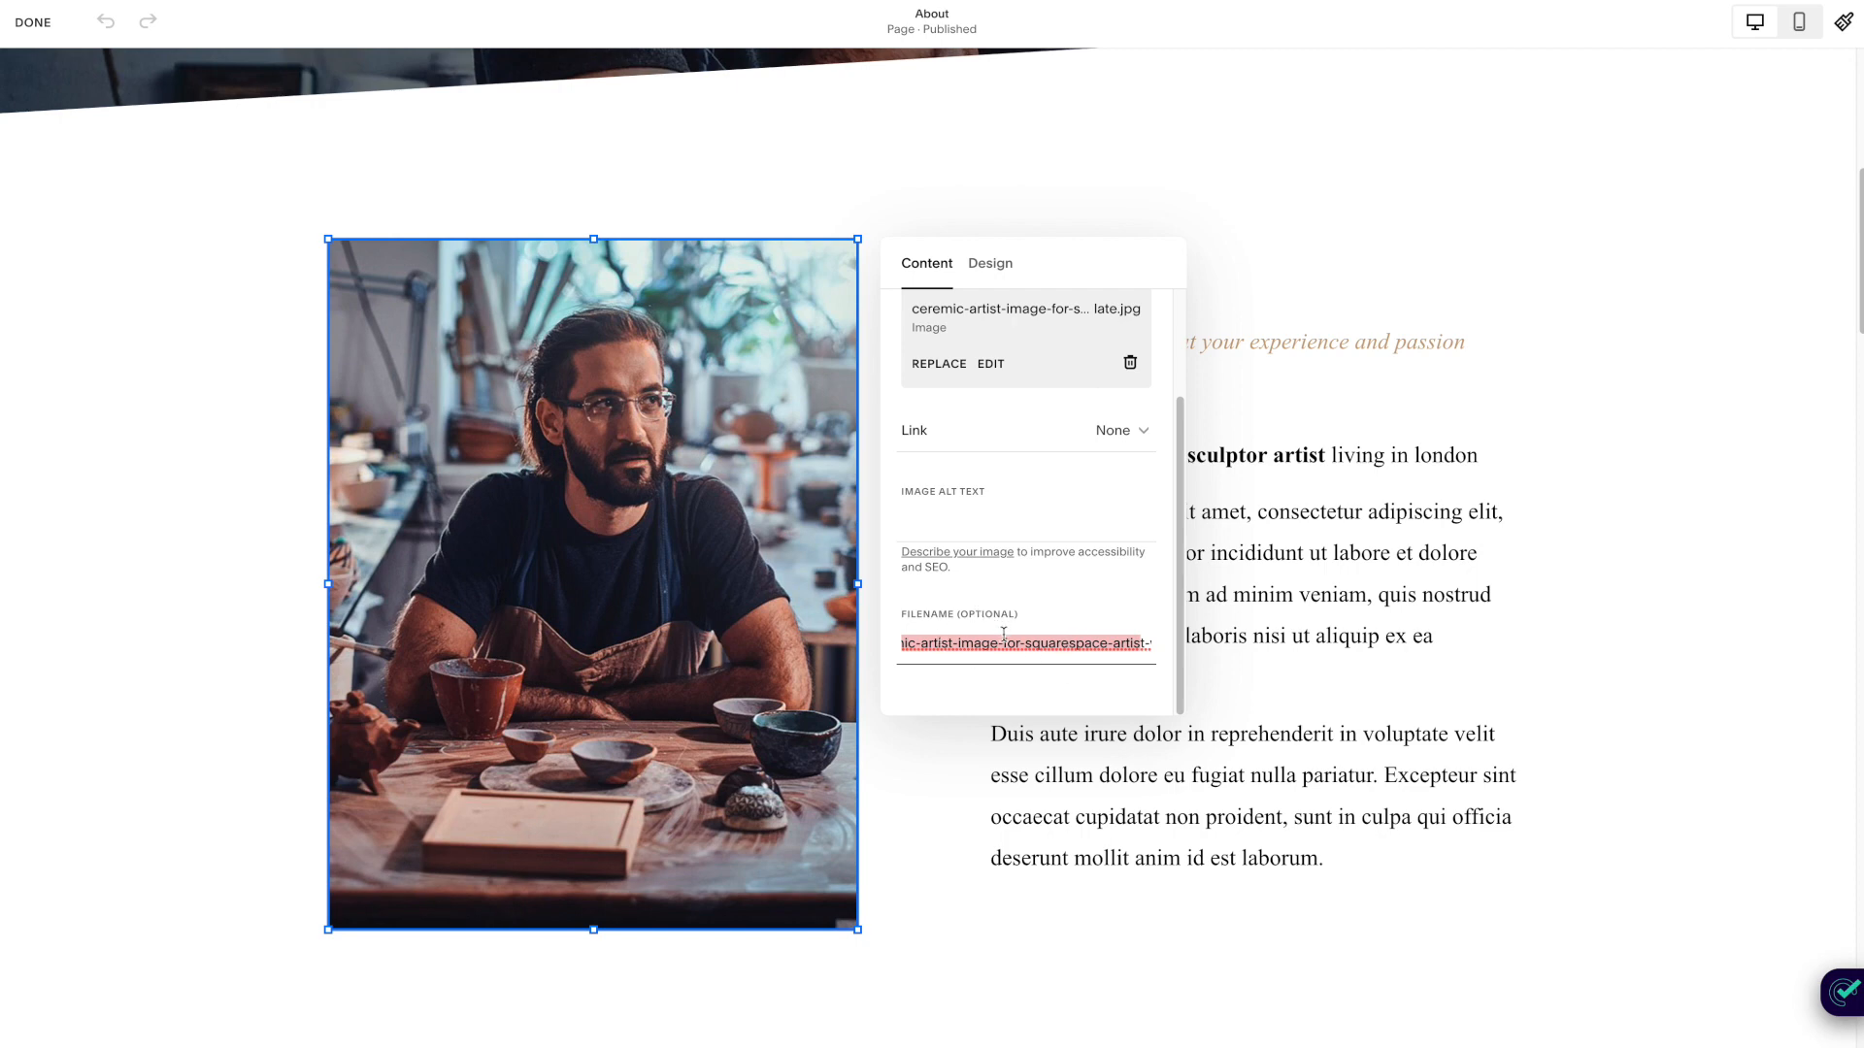
Enter alt text for the bio photo, giving the artist's name followed by "is a UK sculptor artist working in his art studio".
click(982, 530)
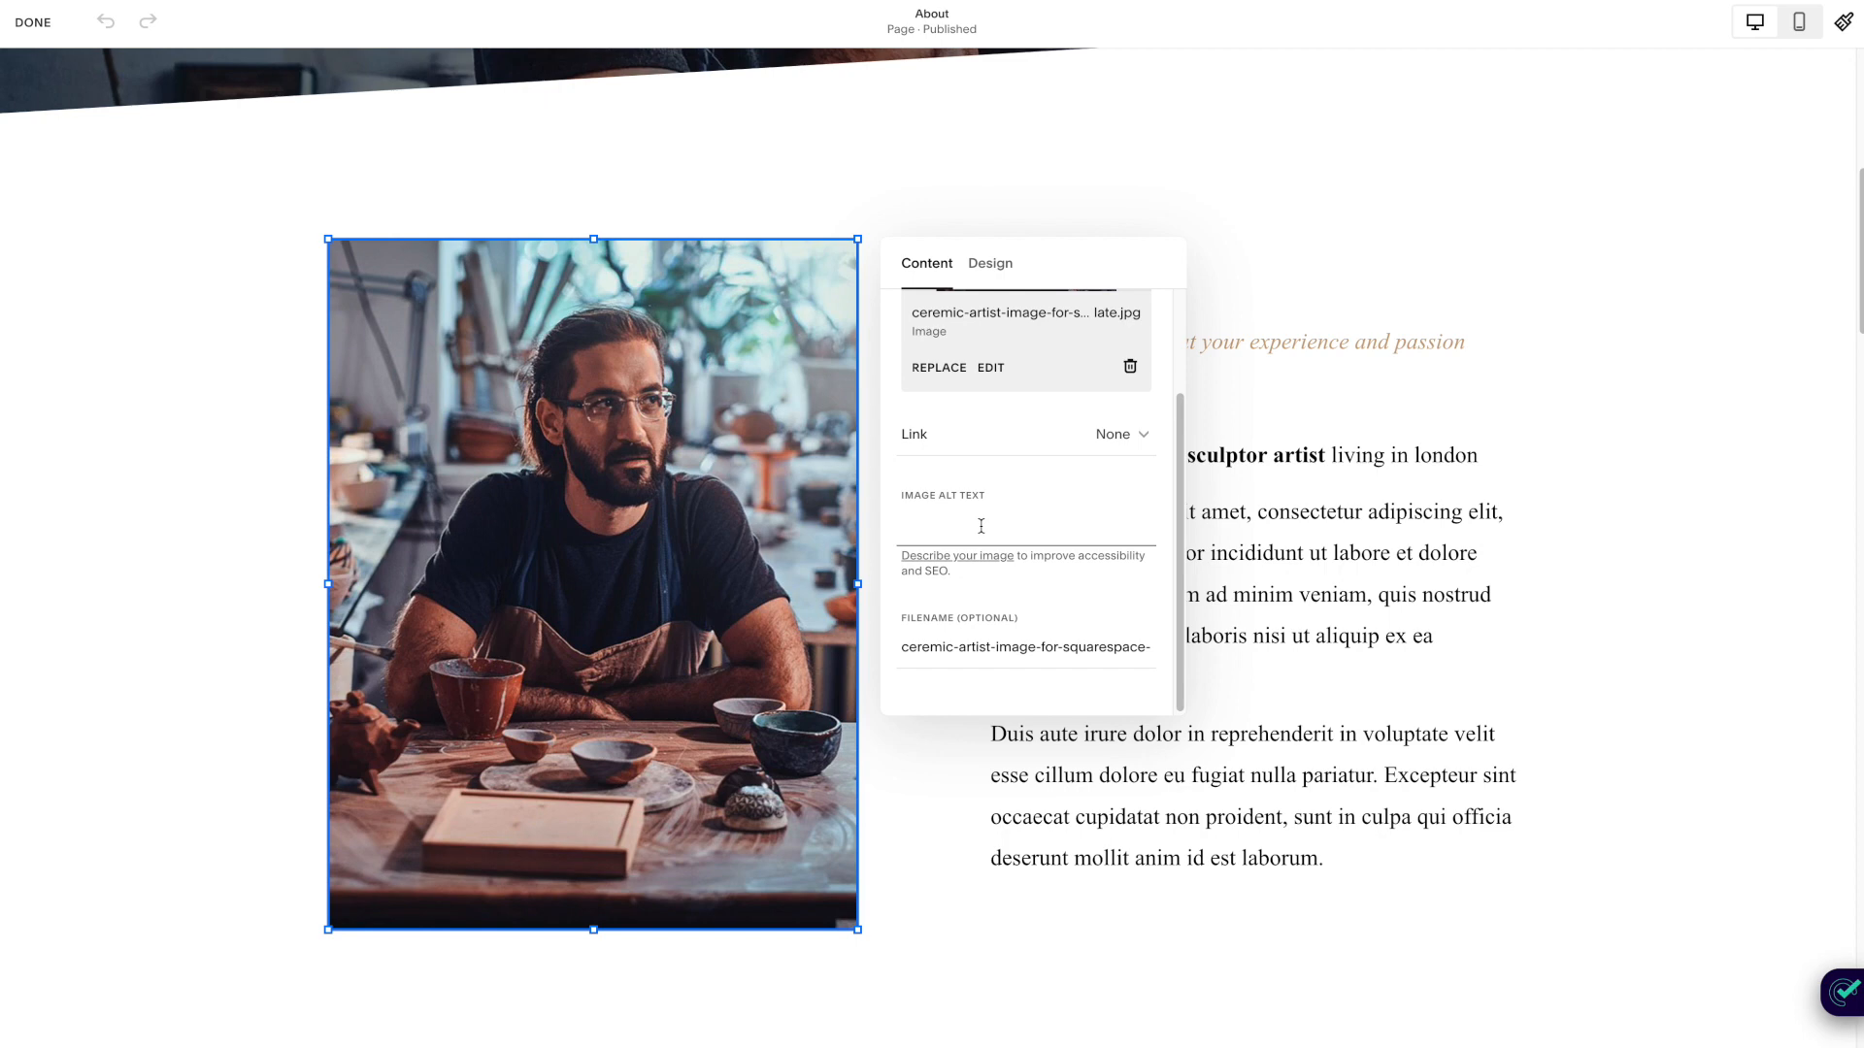
text(A)
text(nstice)
text( is a UK)
text( sculptor a)
text(ritst)
key(BackSpace)
key(BackSpace)
key(BackSpace)
text(tist working in his art studio)
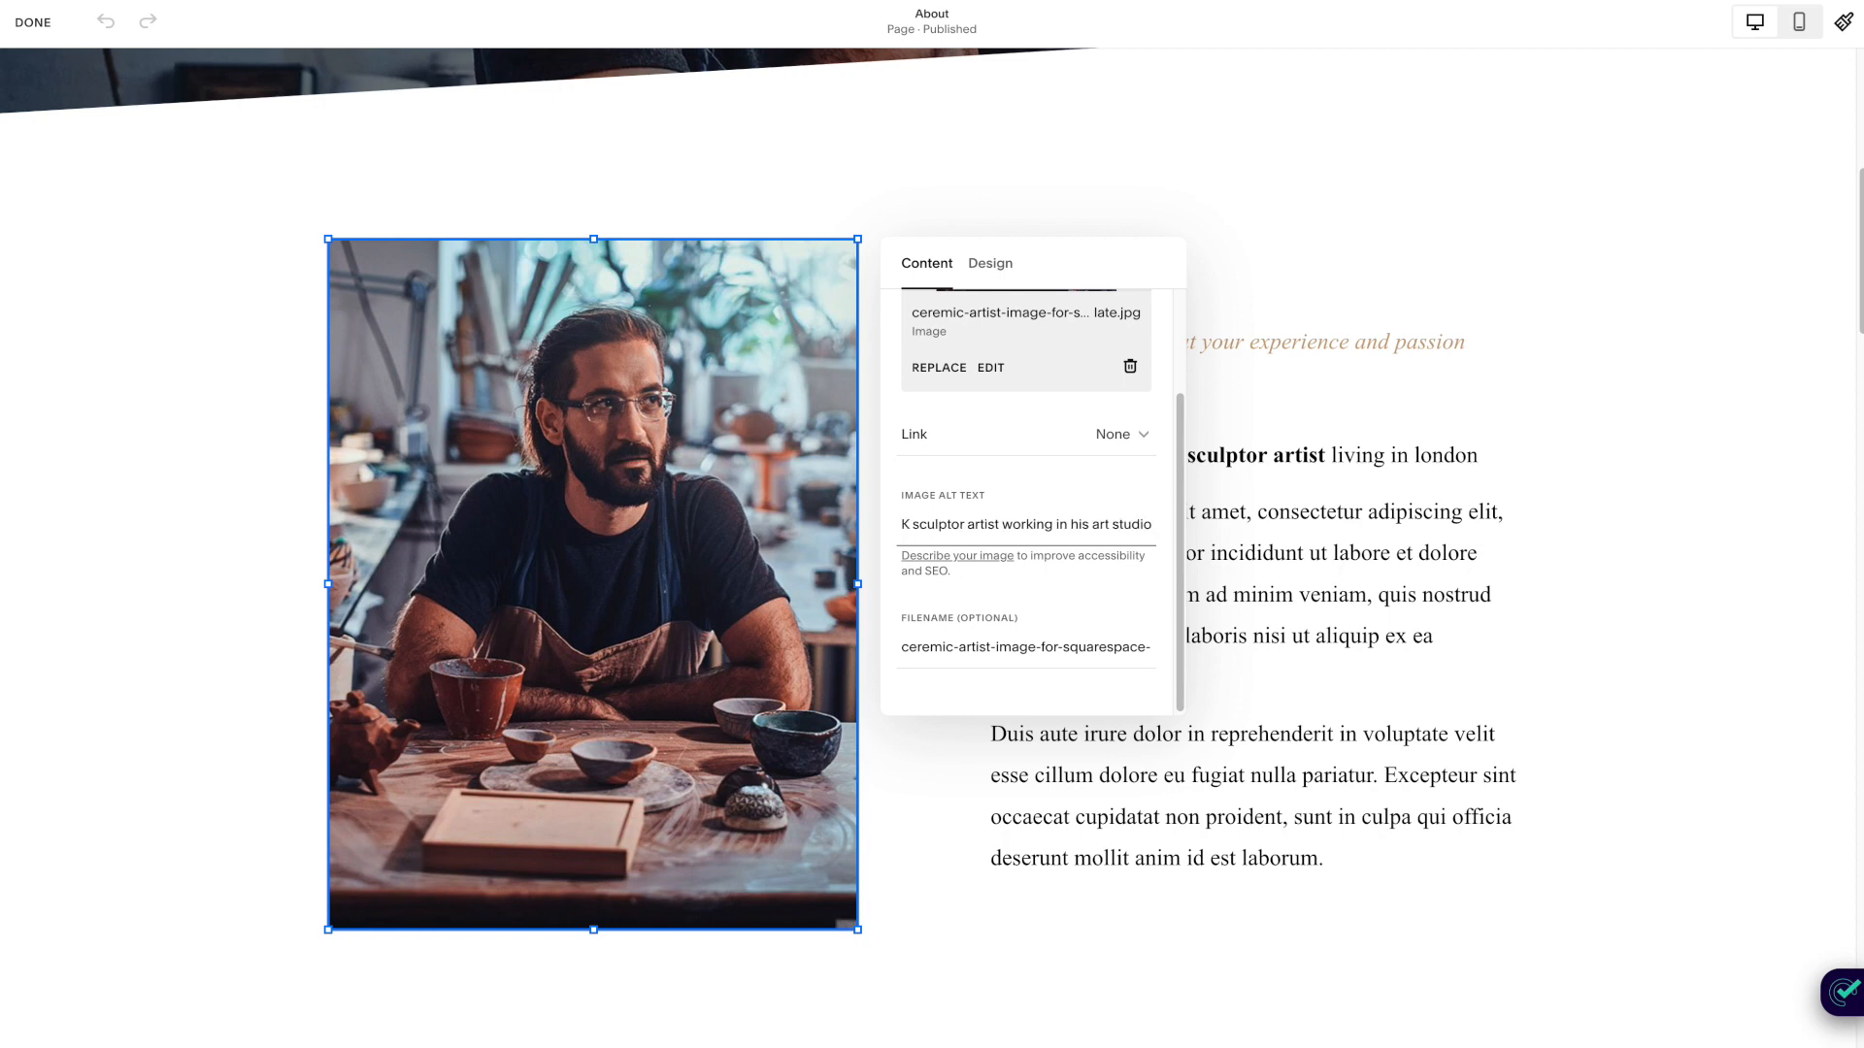
Highlight the wording of the bio photo's alt text to review it.
mouse_move(1001, 526)
mouse_down()
mouse_move(897, 525)
mouse_move(1163, 533)
mouse_up()
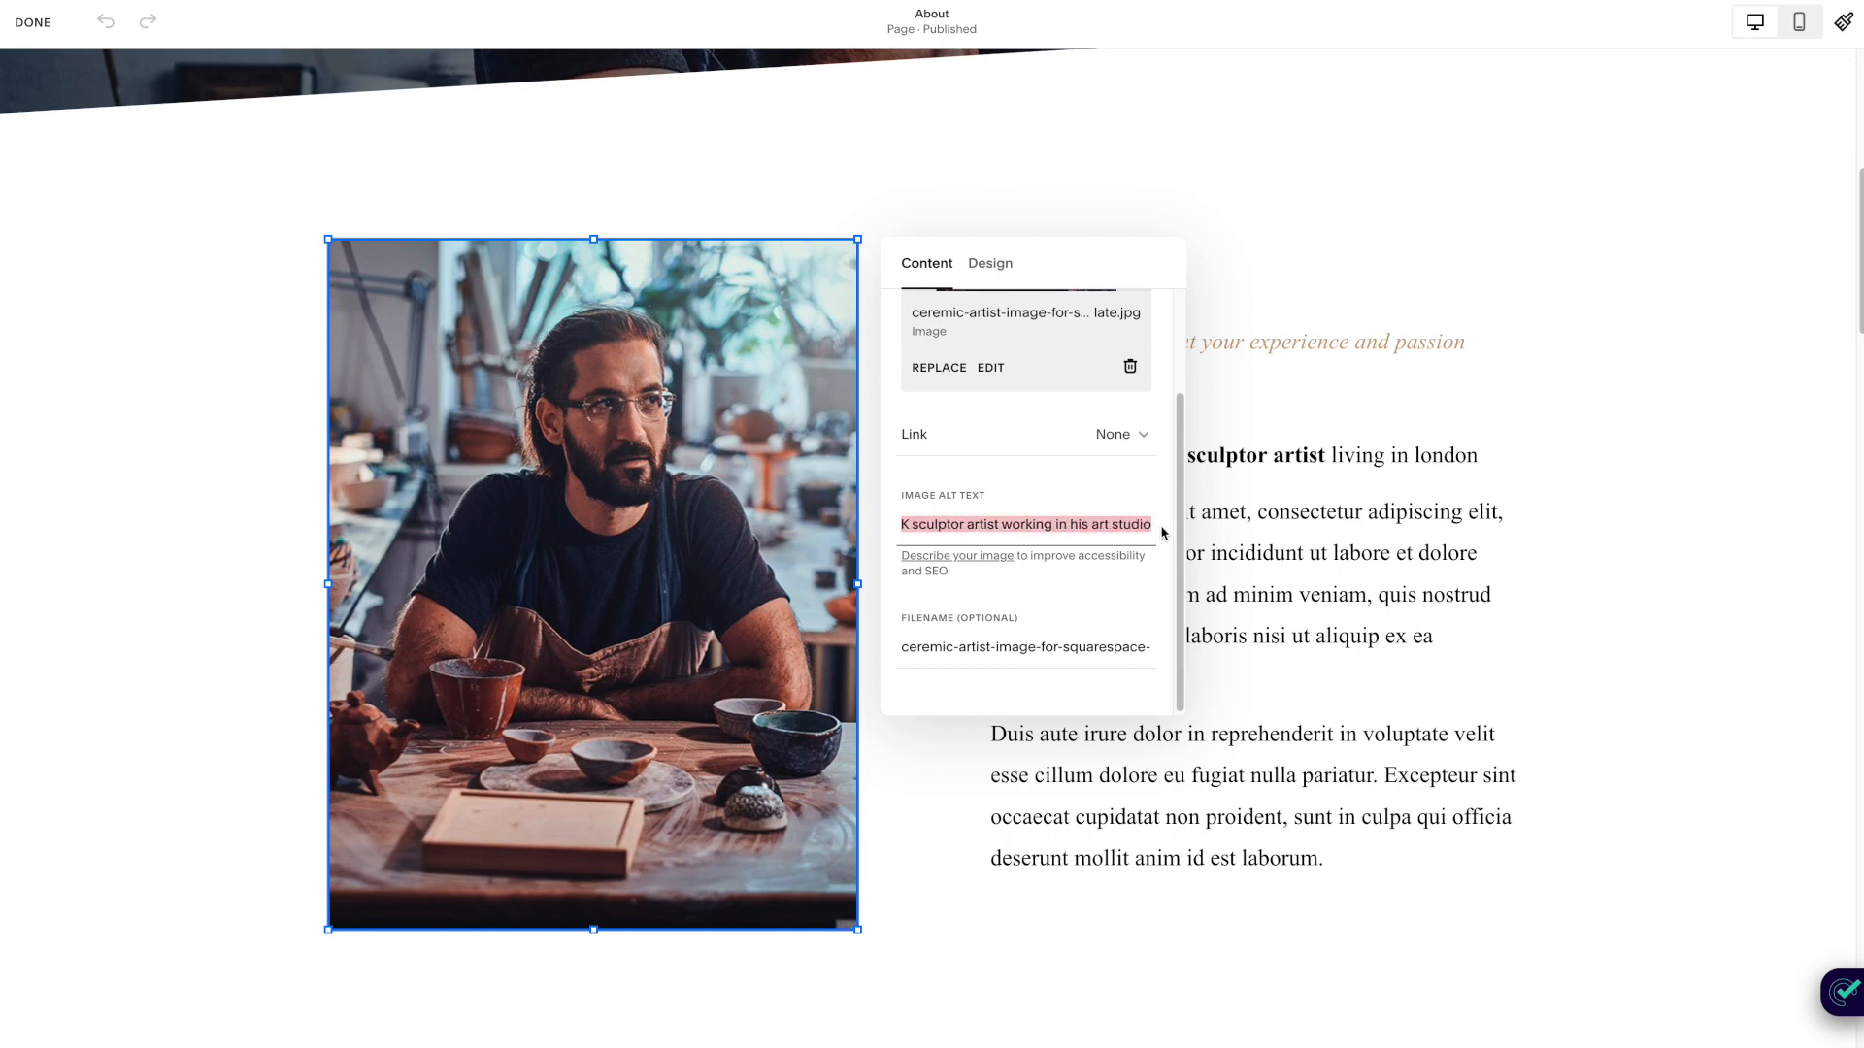
click(1082, 525)
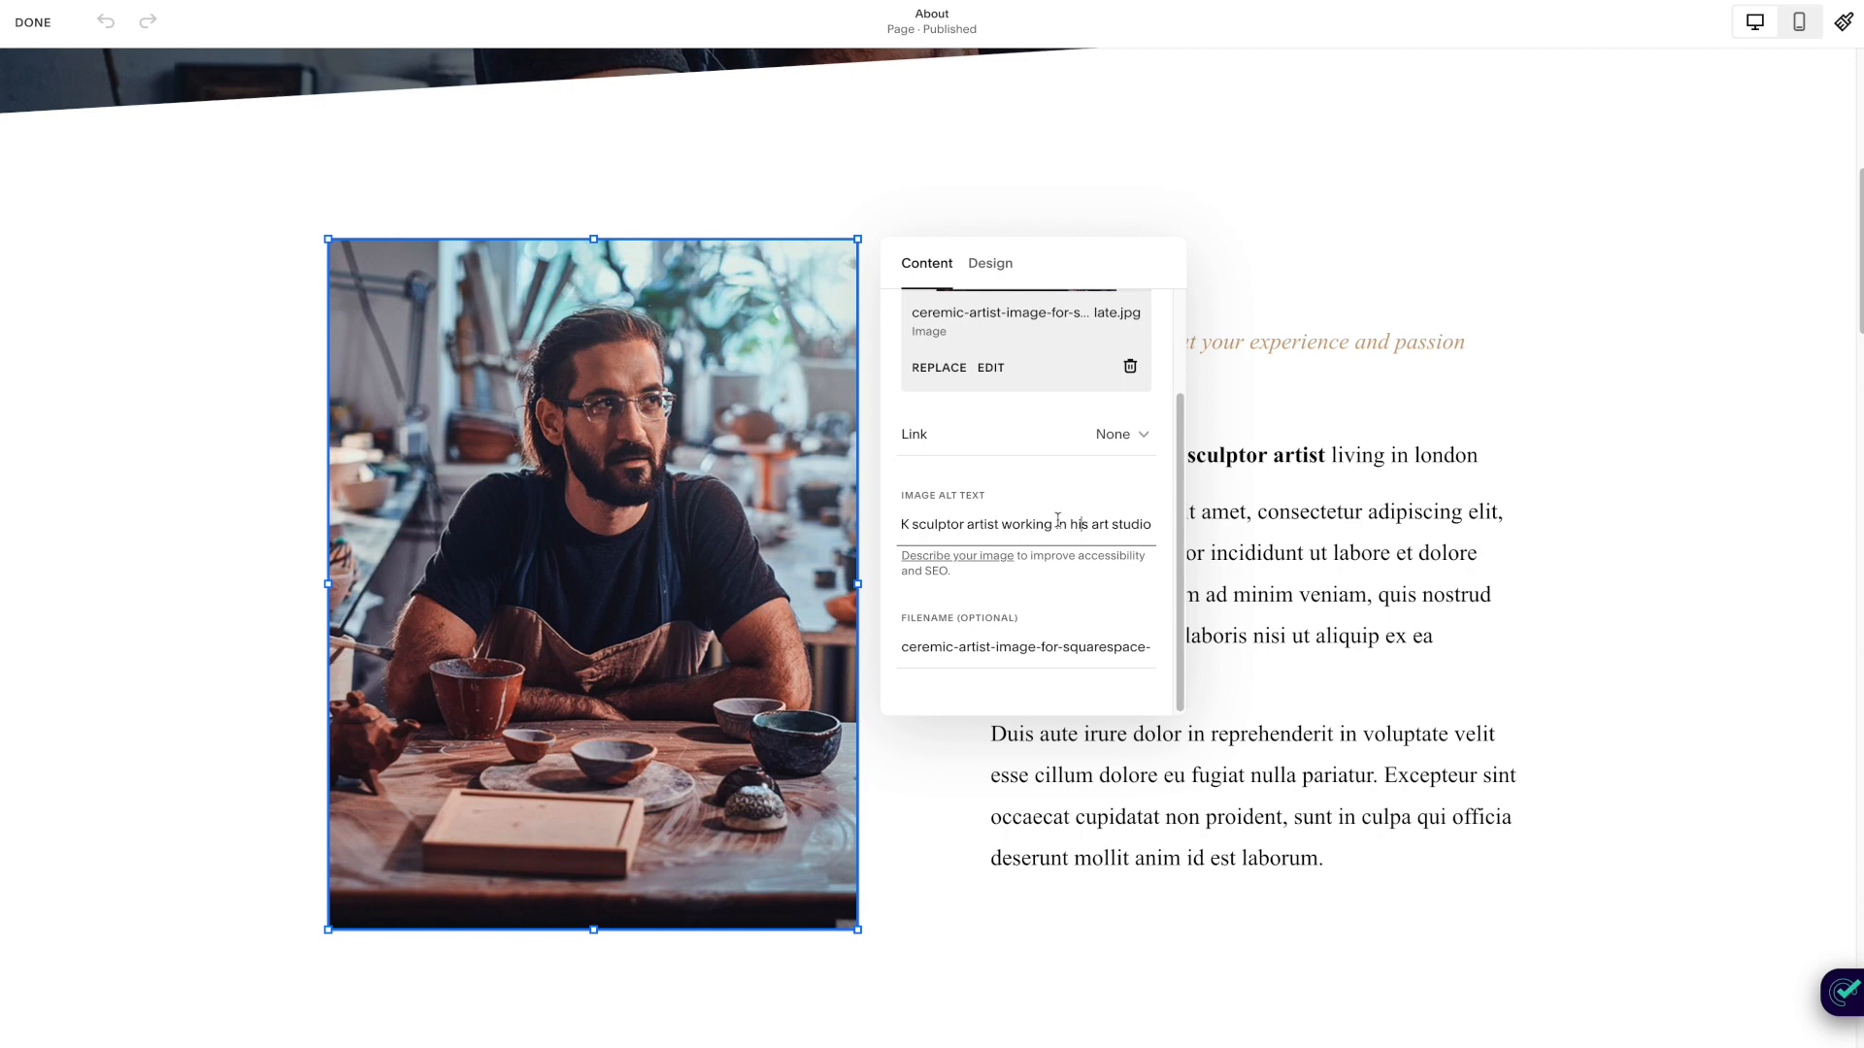
drag(1077, 524, 984, 521)
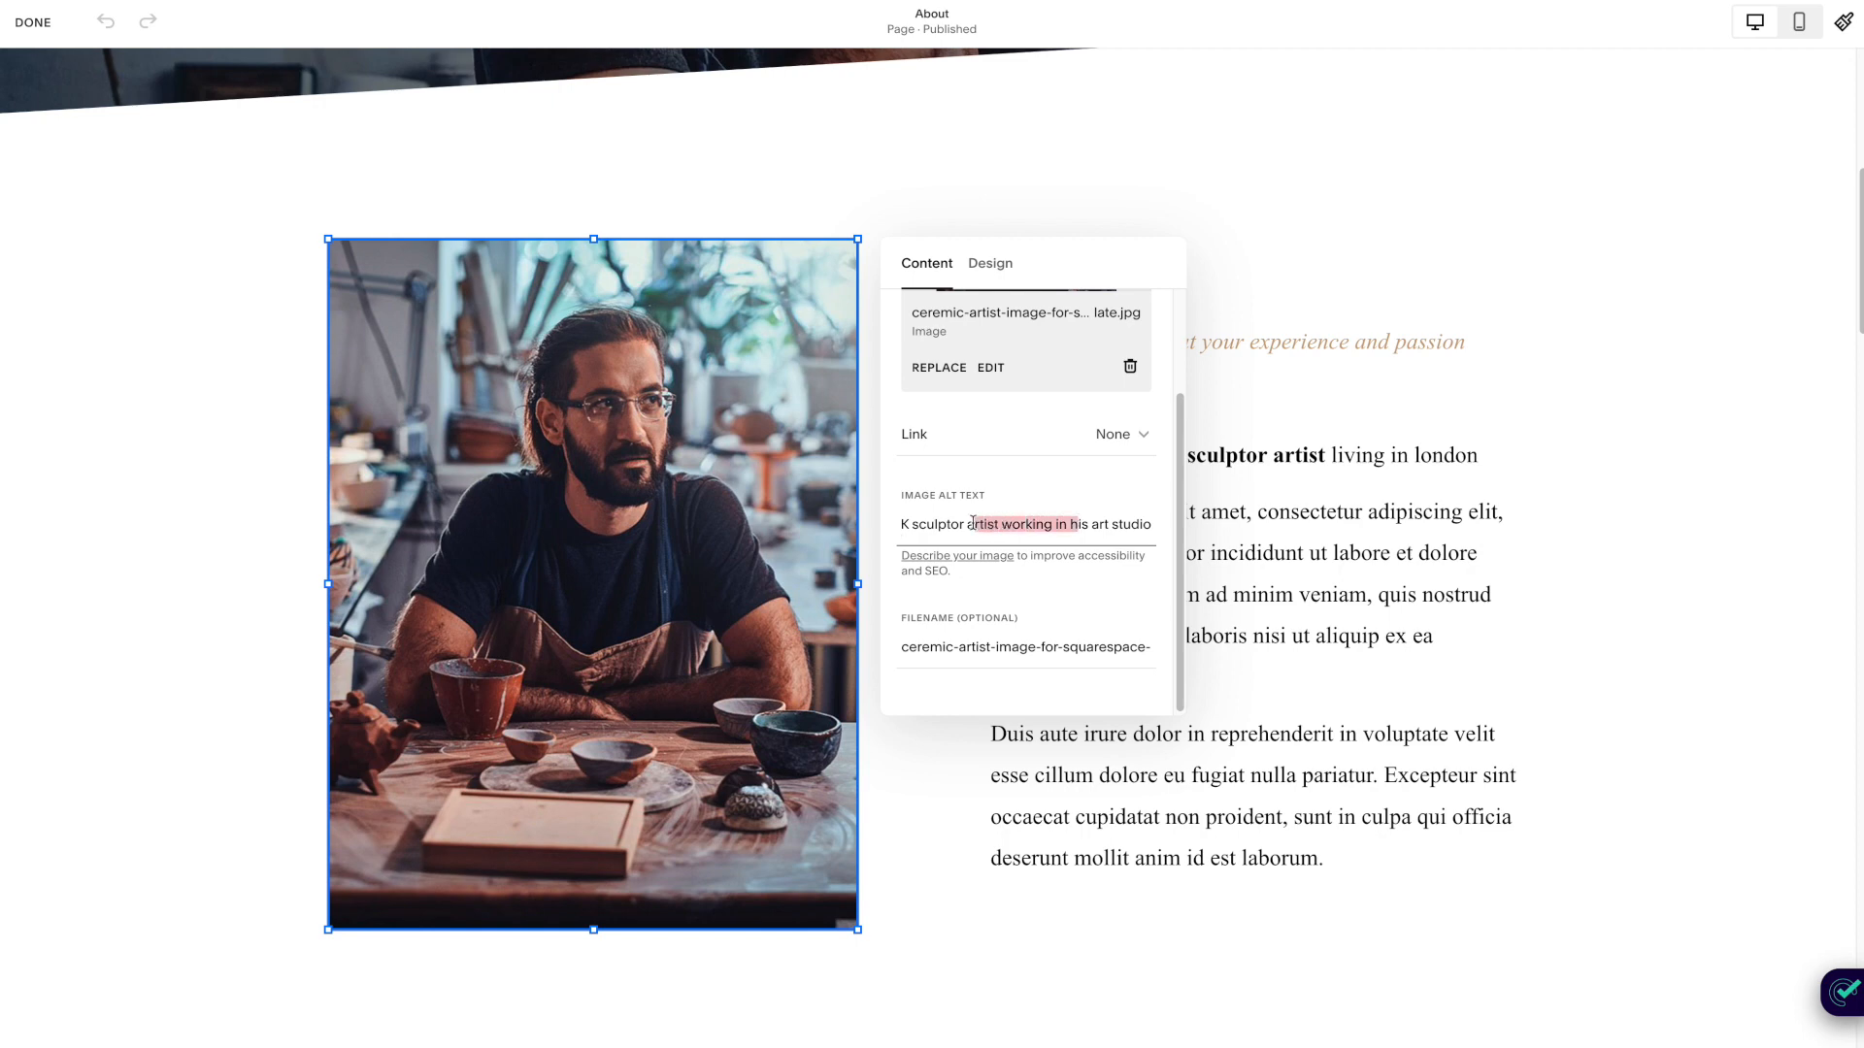
click(973, 523)
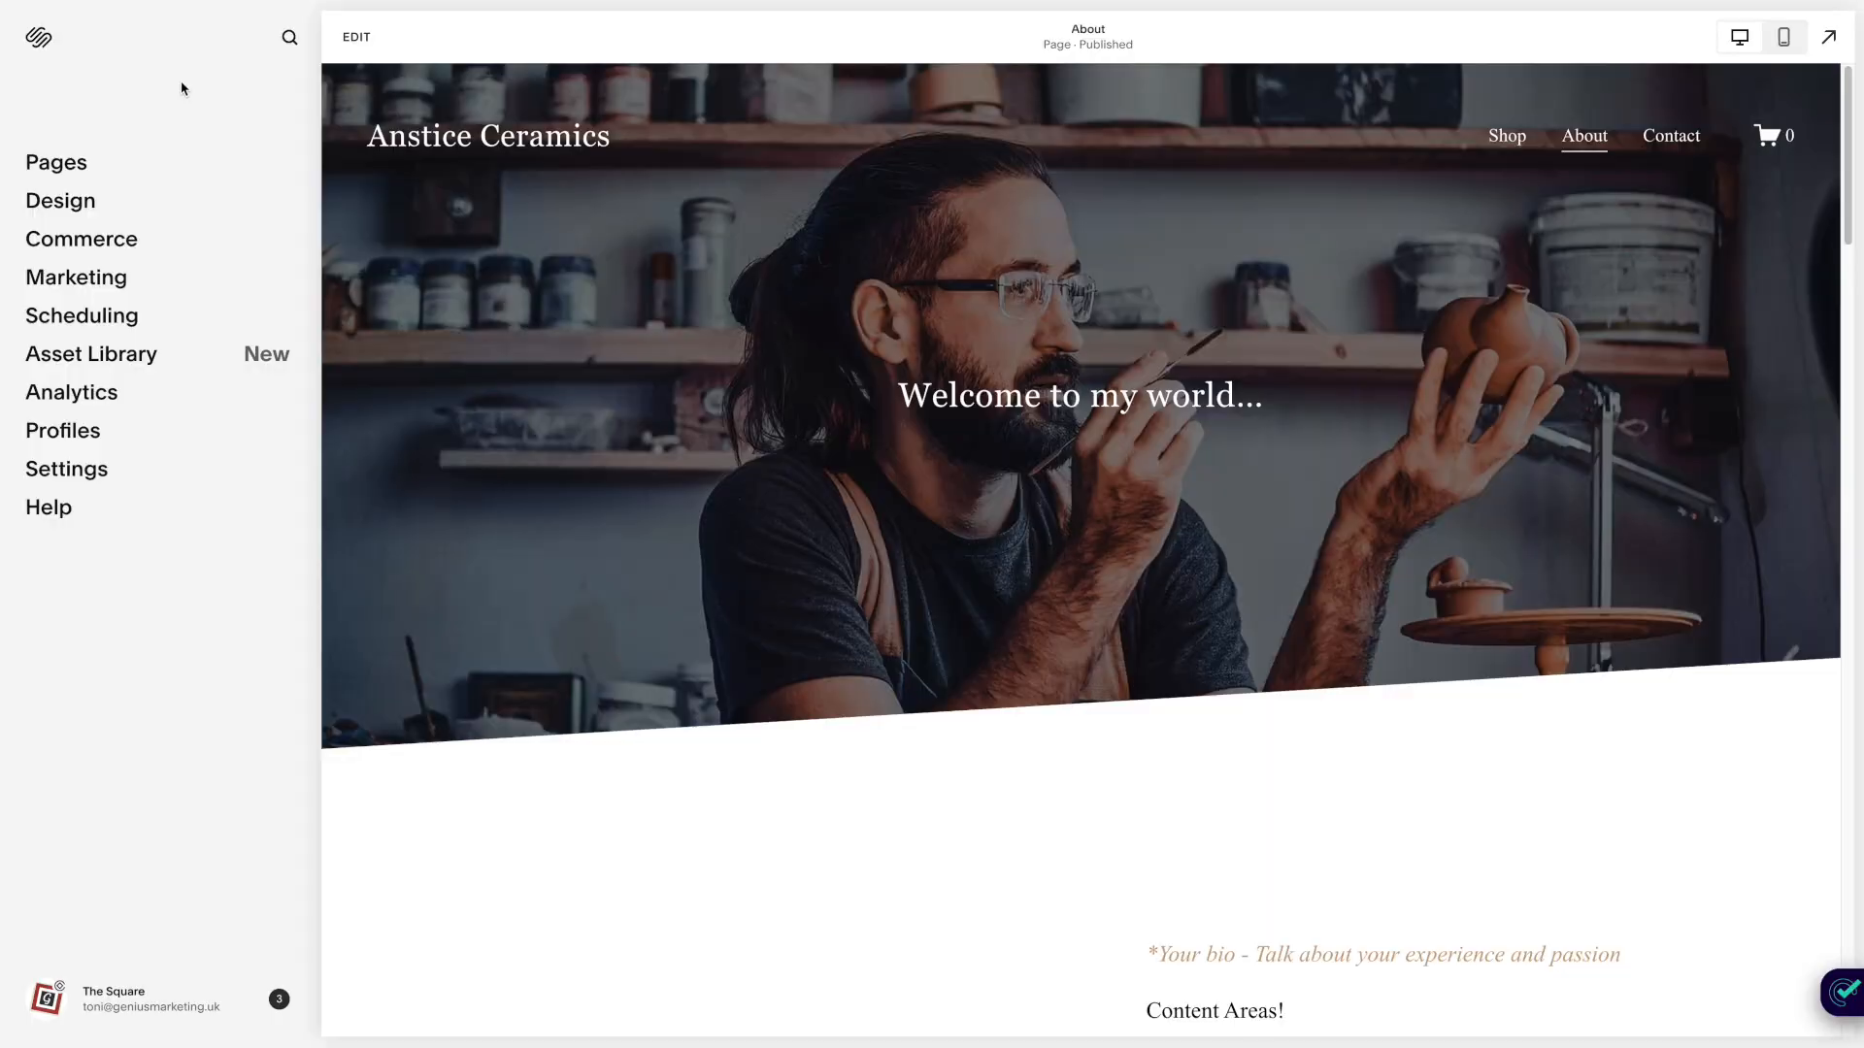
Open the site's SEO Appearance settings and examine the title format and the variables it supports.
click(77, 279)
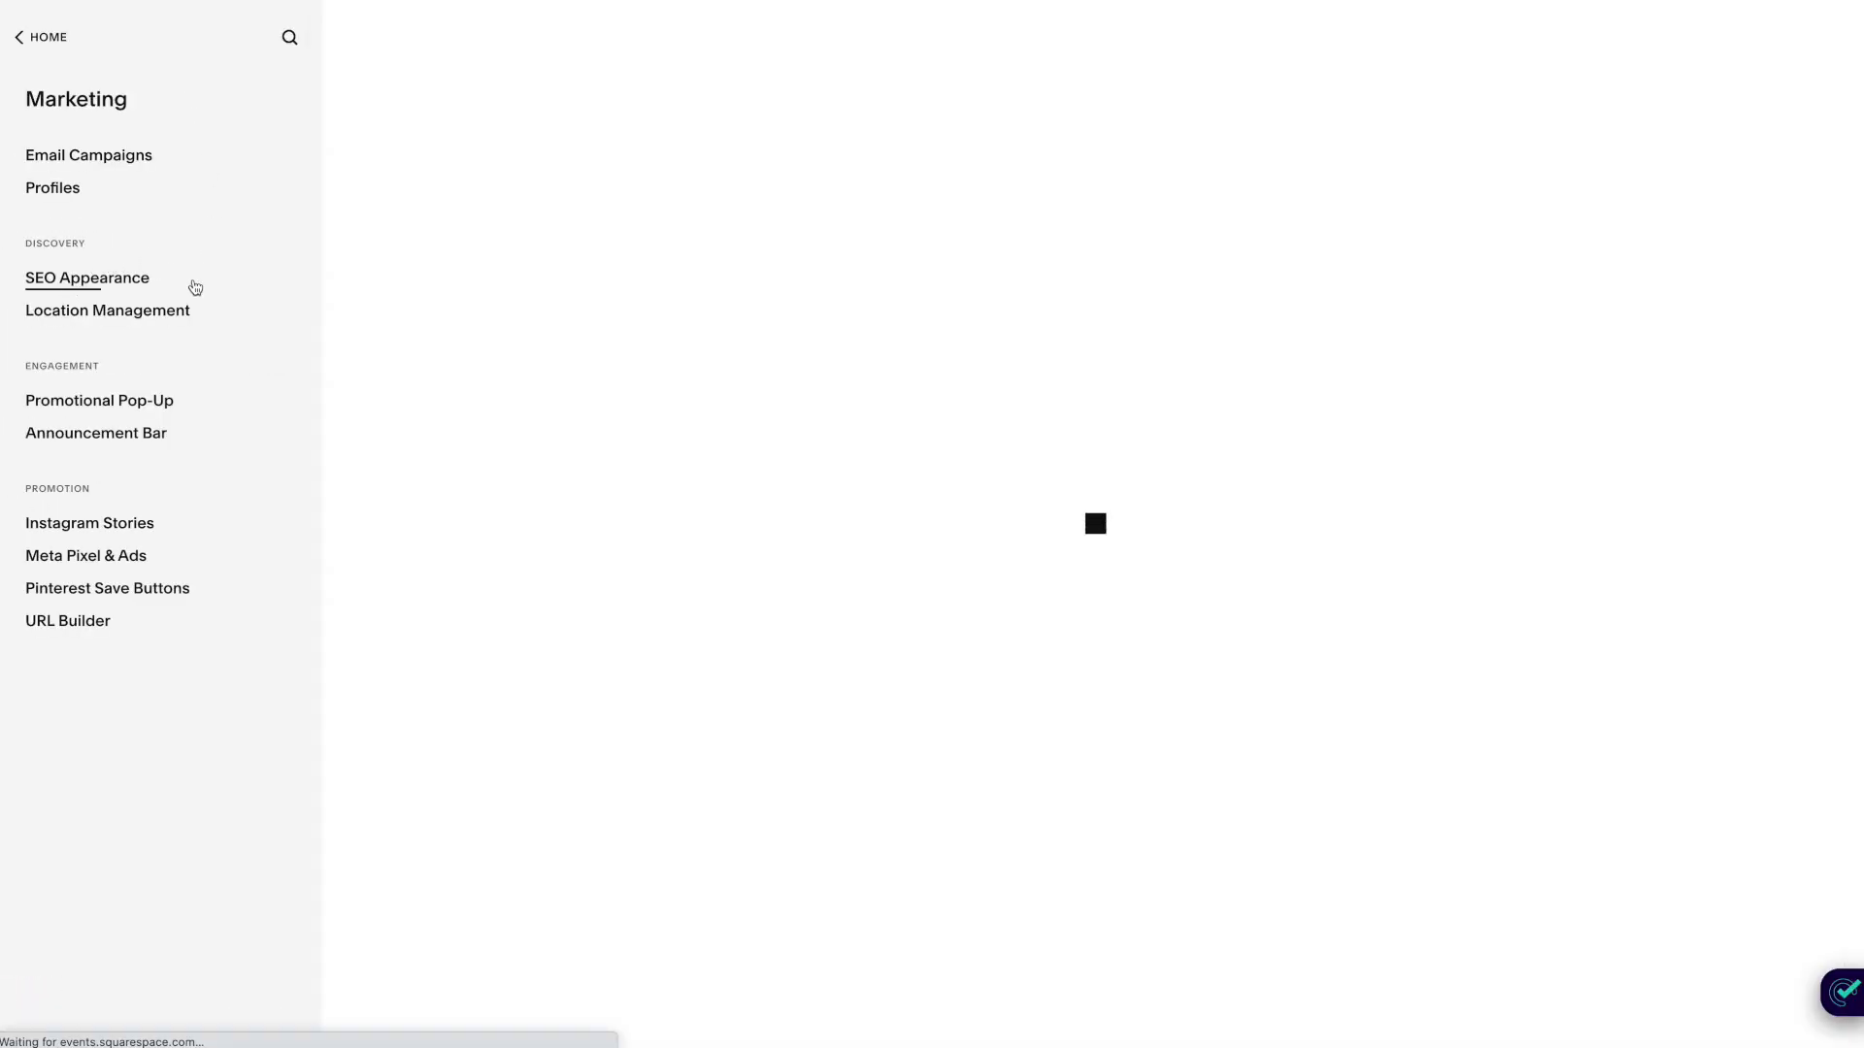
click(112, 284)
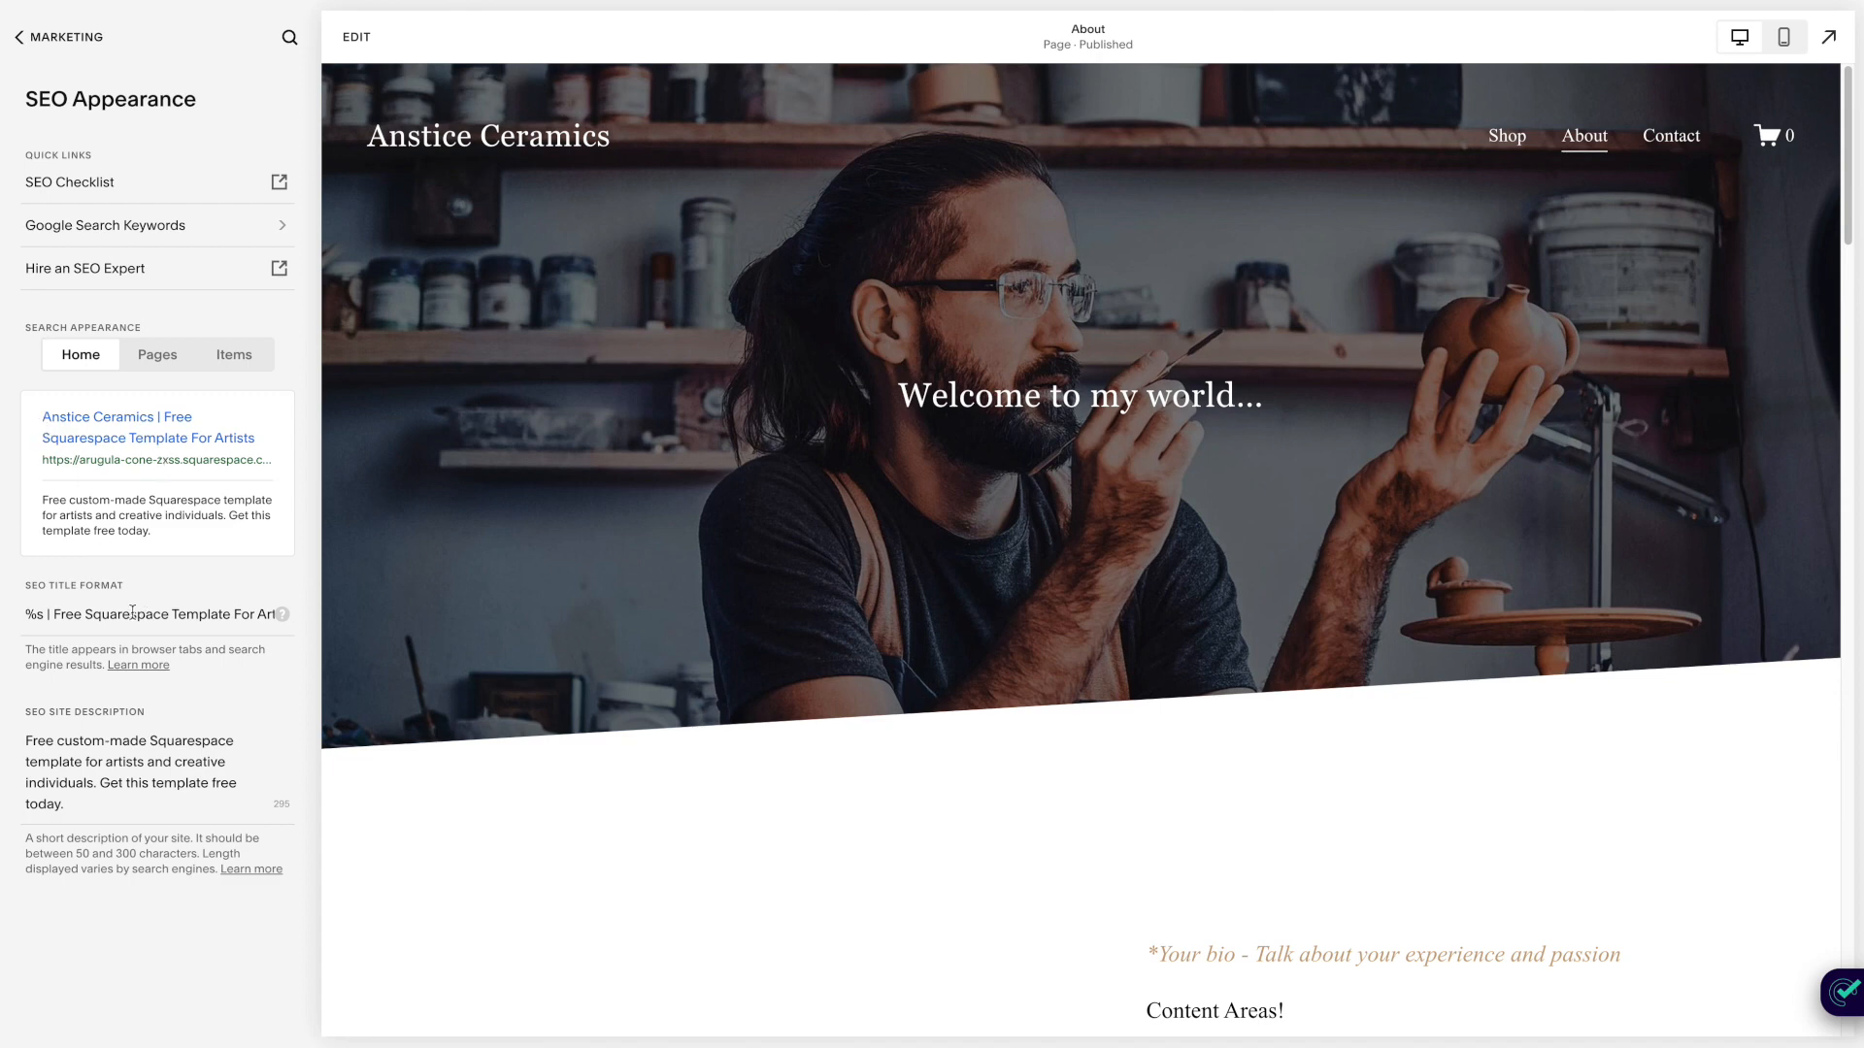
click(29, 614)
drag(44, 614, 26, 614)
mouse_move(283, 621)
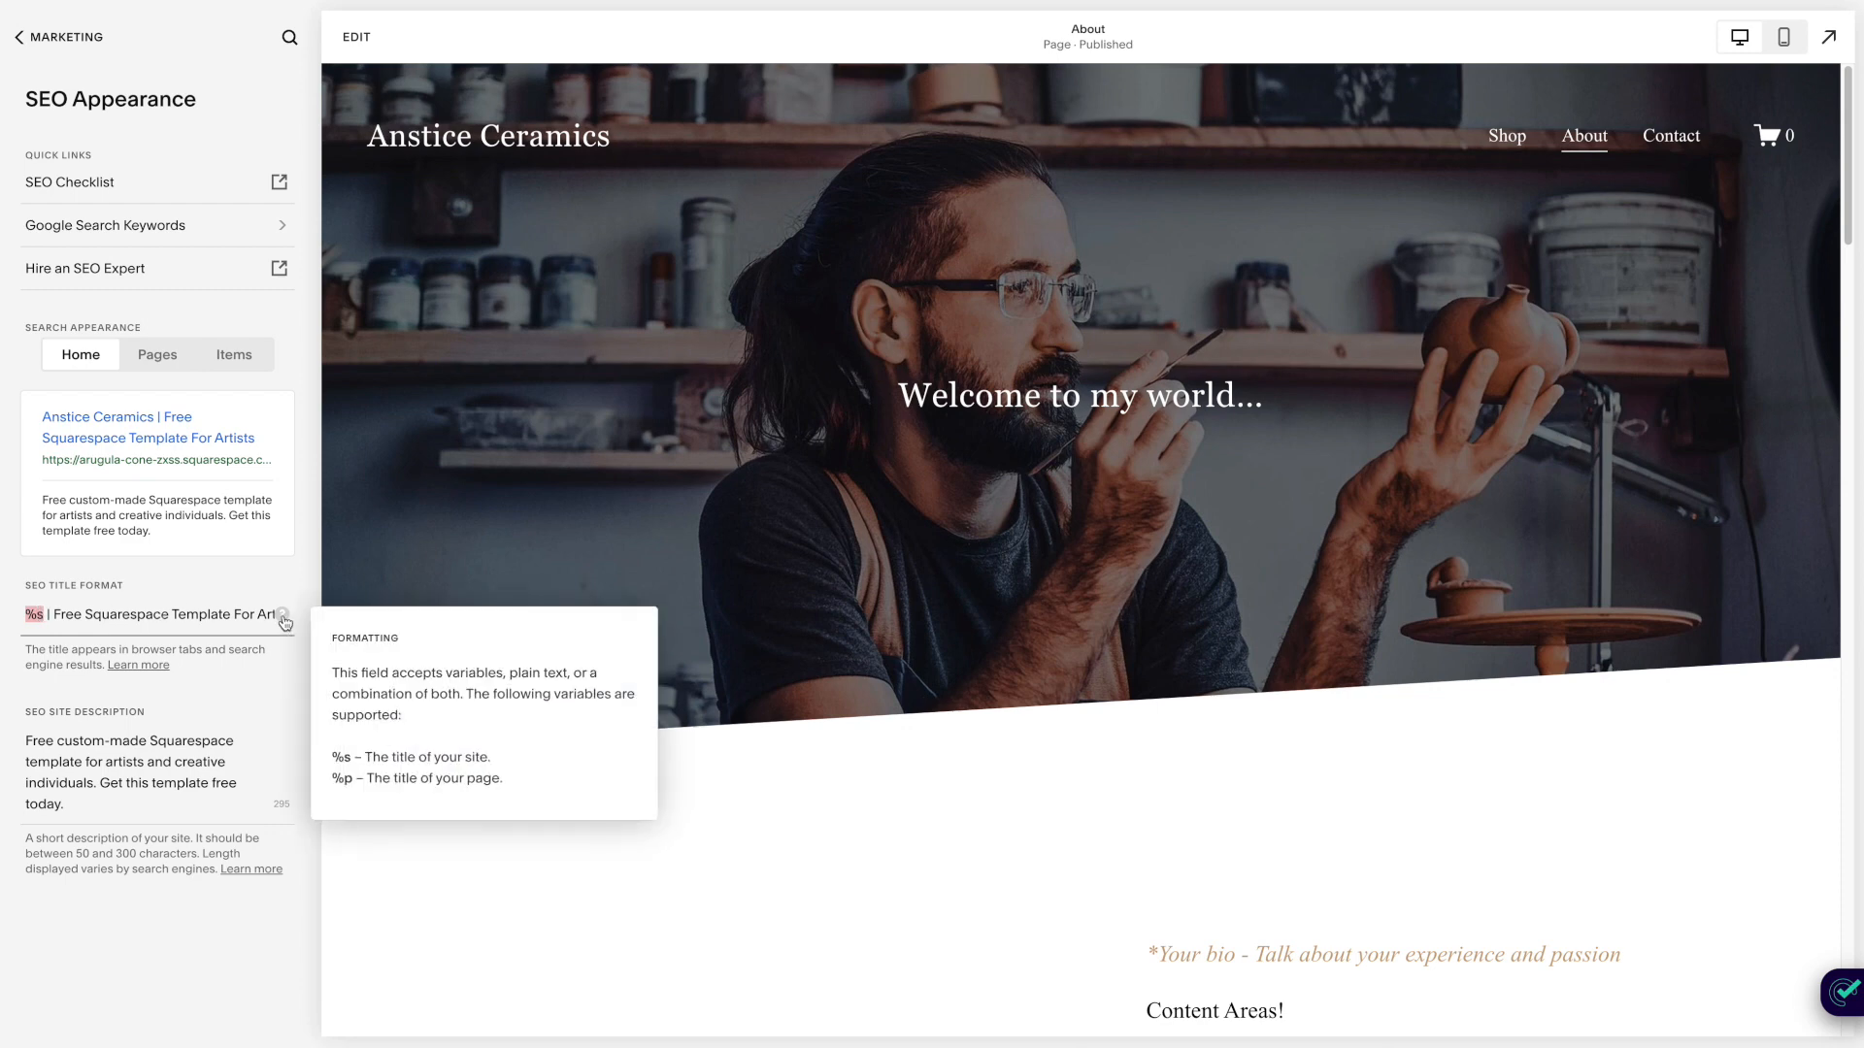
drag(50, 614, 98, 615)
click(97, 615)
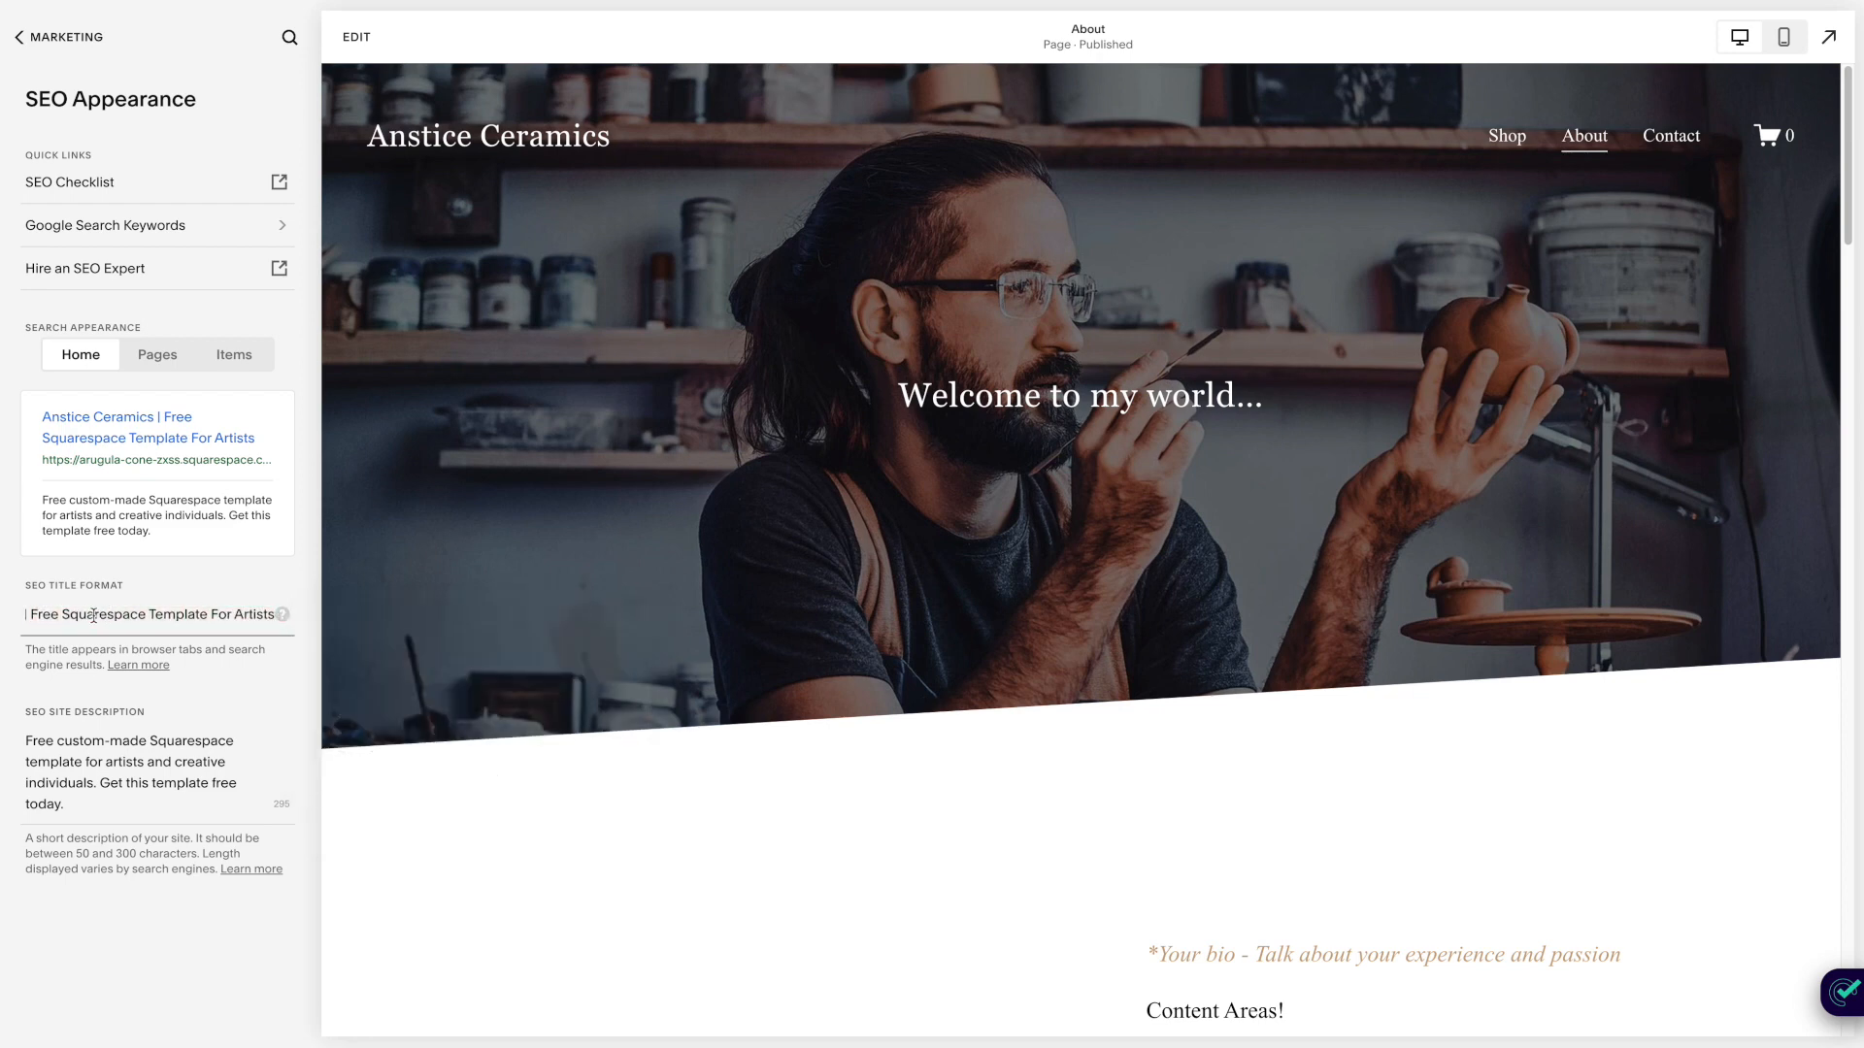
Review the SEO site description and the title format's plain text in the home page's search appearance.
click(101, 767)
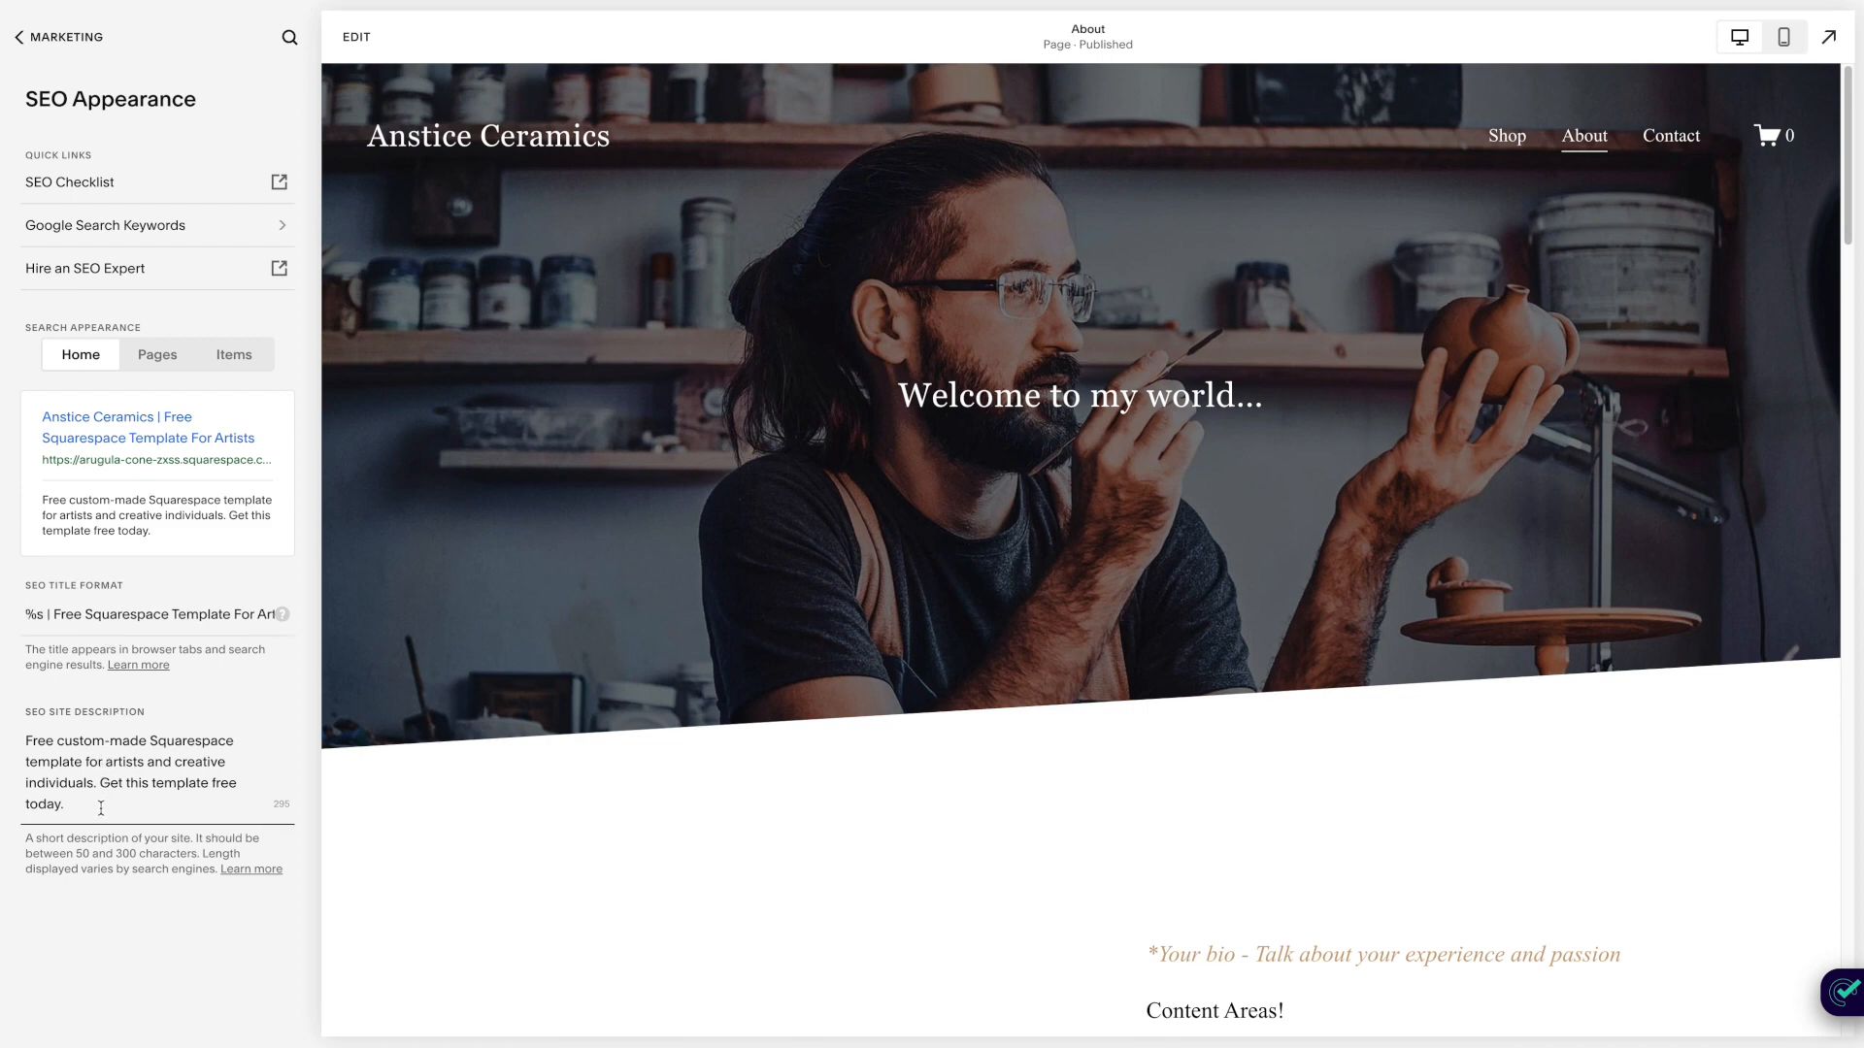
drag(62, 804, 15, 748)
click(128, 805)
drag(97, 804, 28, 741)
click(60, 755)
click(70, 613)
drag(70, 614, 182, 614)
click(111, 781)
drag(83, 804, 24, 738)
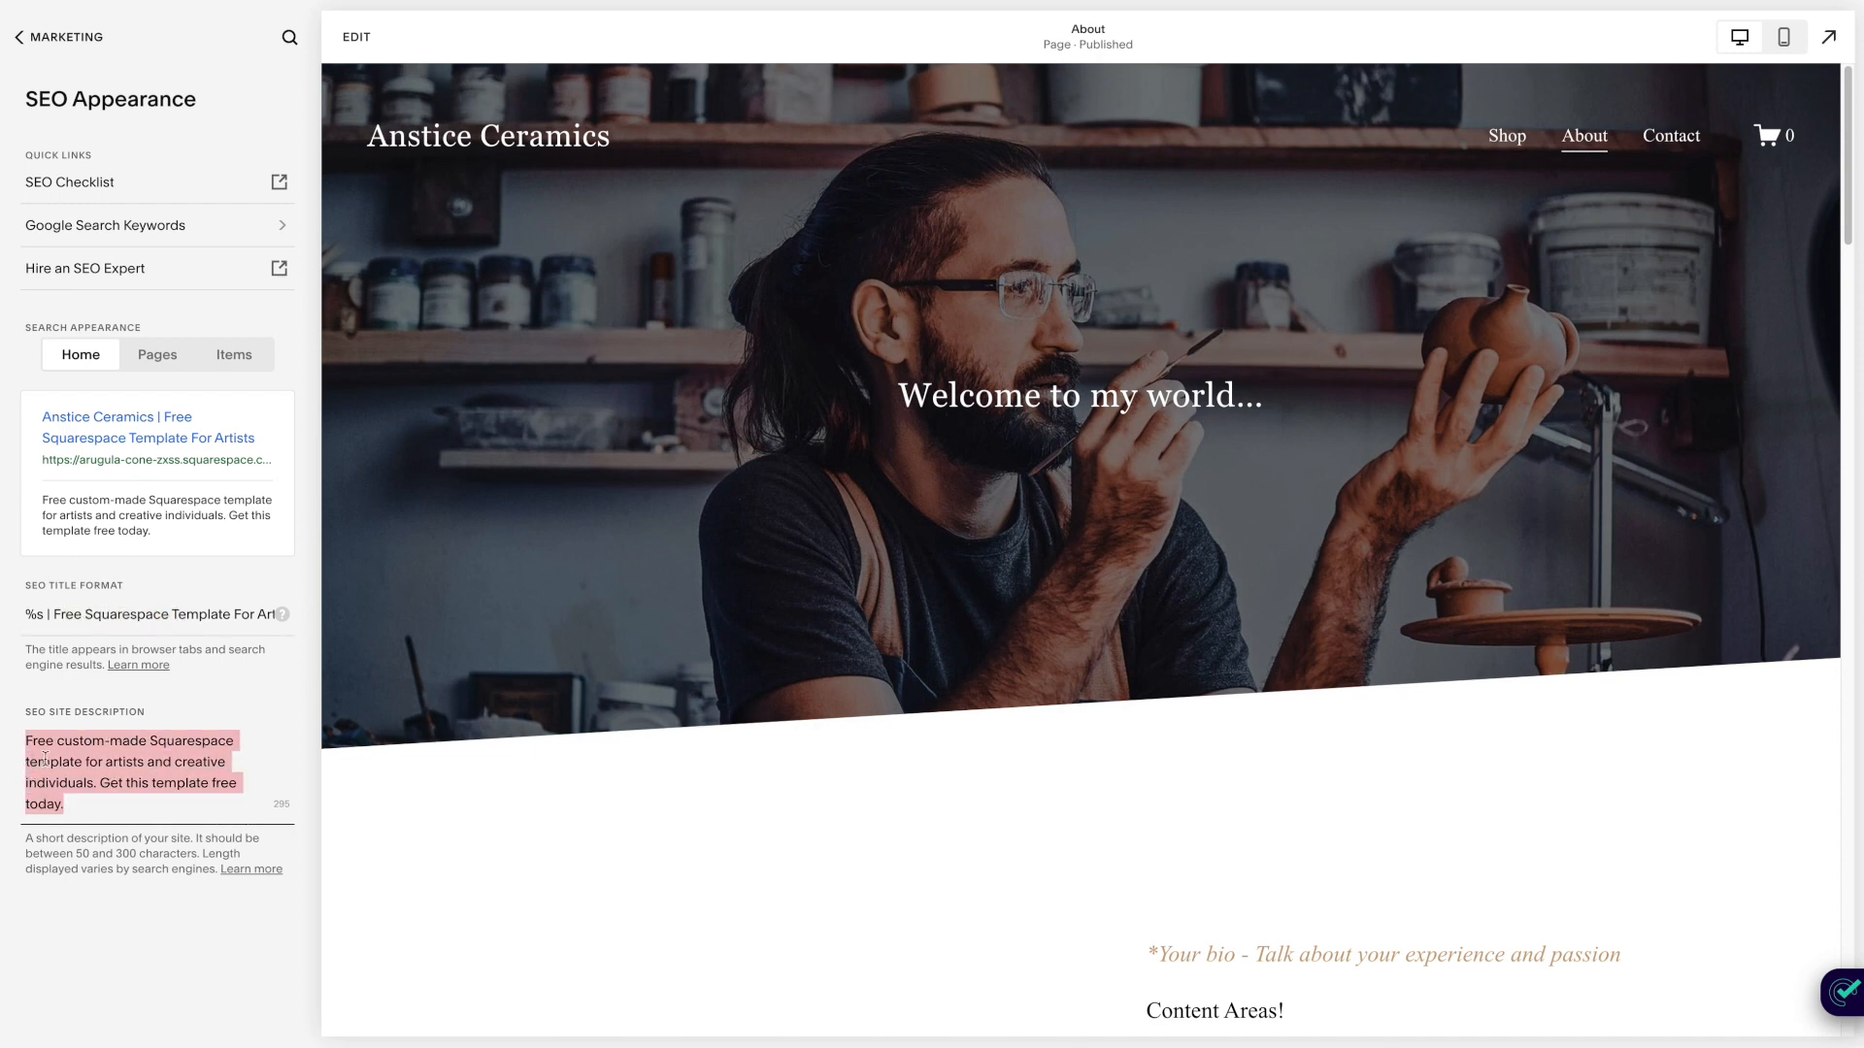
click(131, 791)
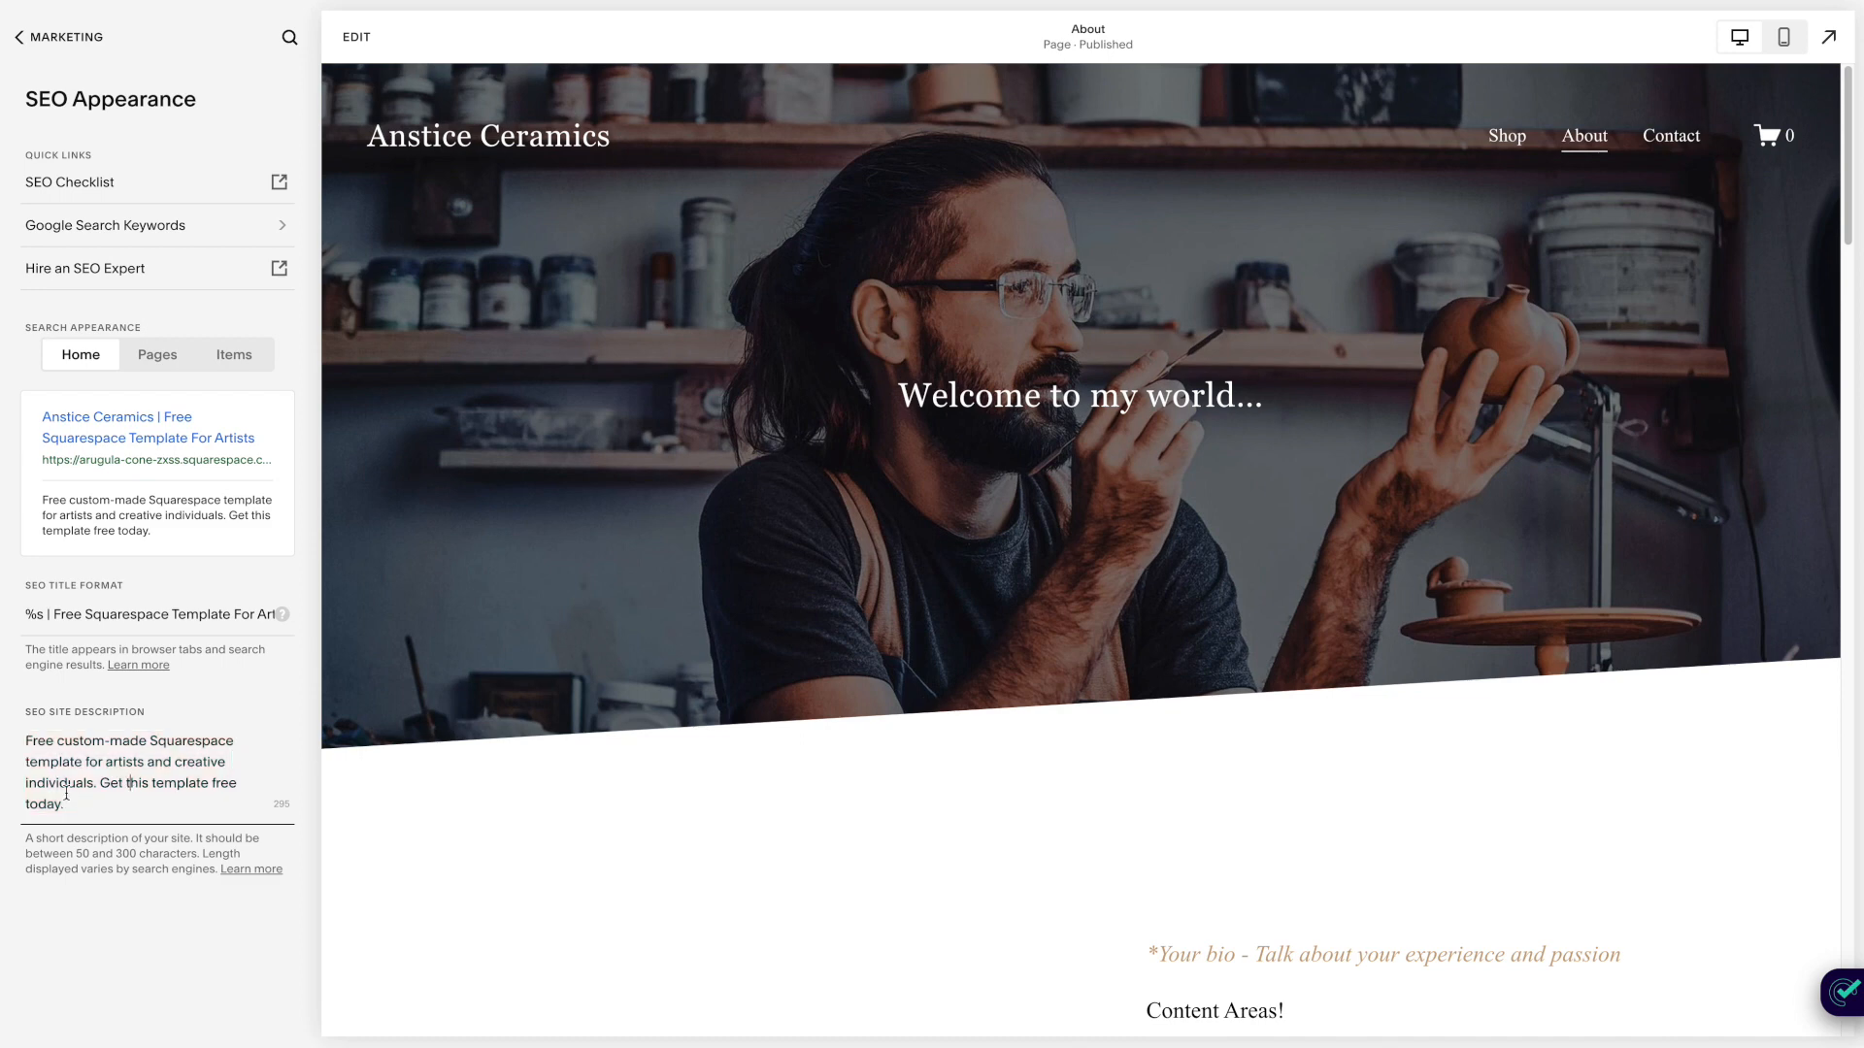
drag(56, 613, 231, 614)
click(129, 784)
Try a hyphen as the separator after %s in the SEO title format, and restore the vertical bar.
click(48, 614)
key(BackSpace)
key(BackSpace)
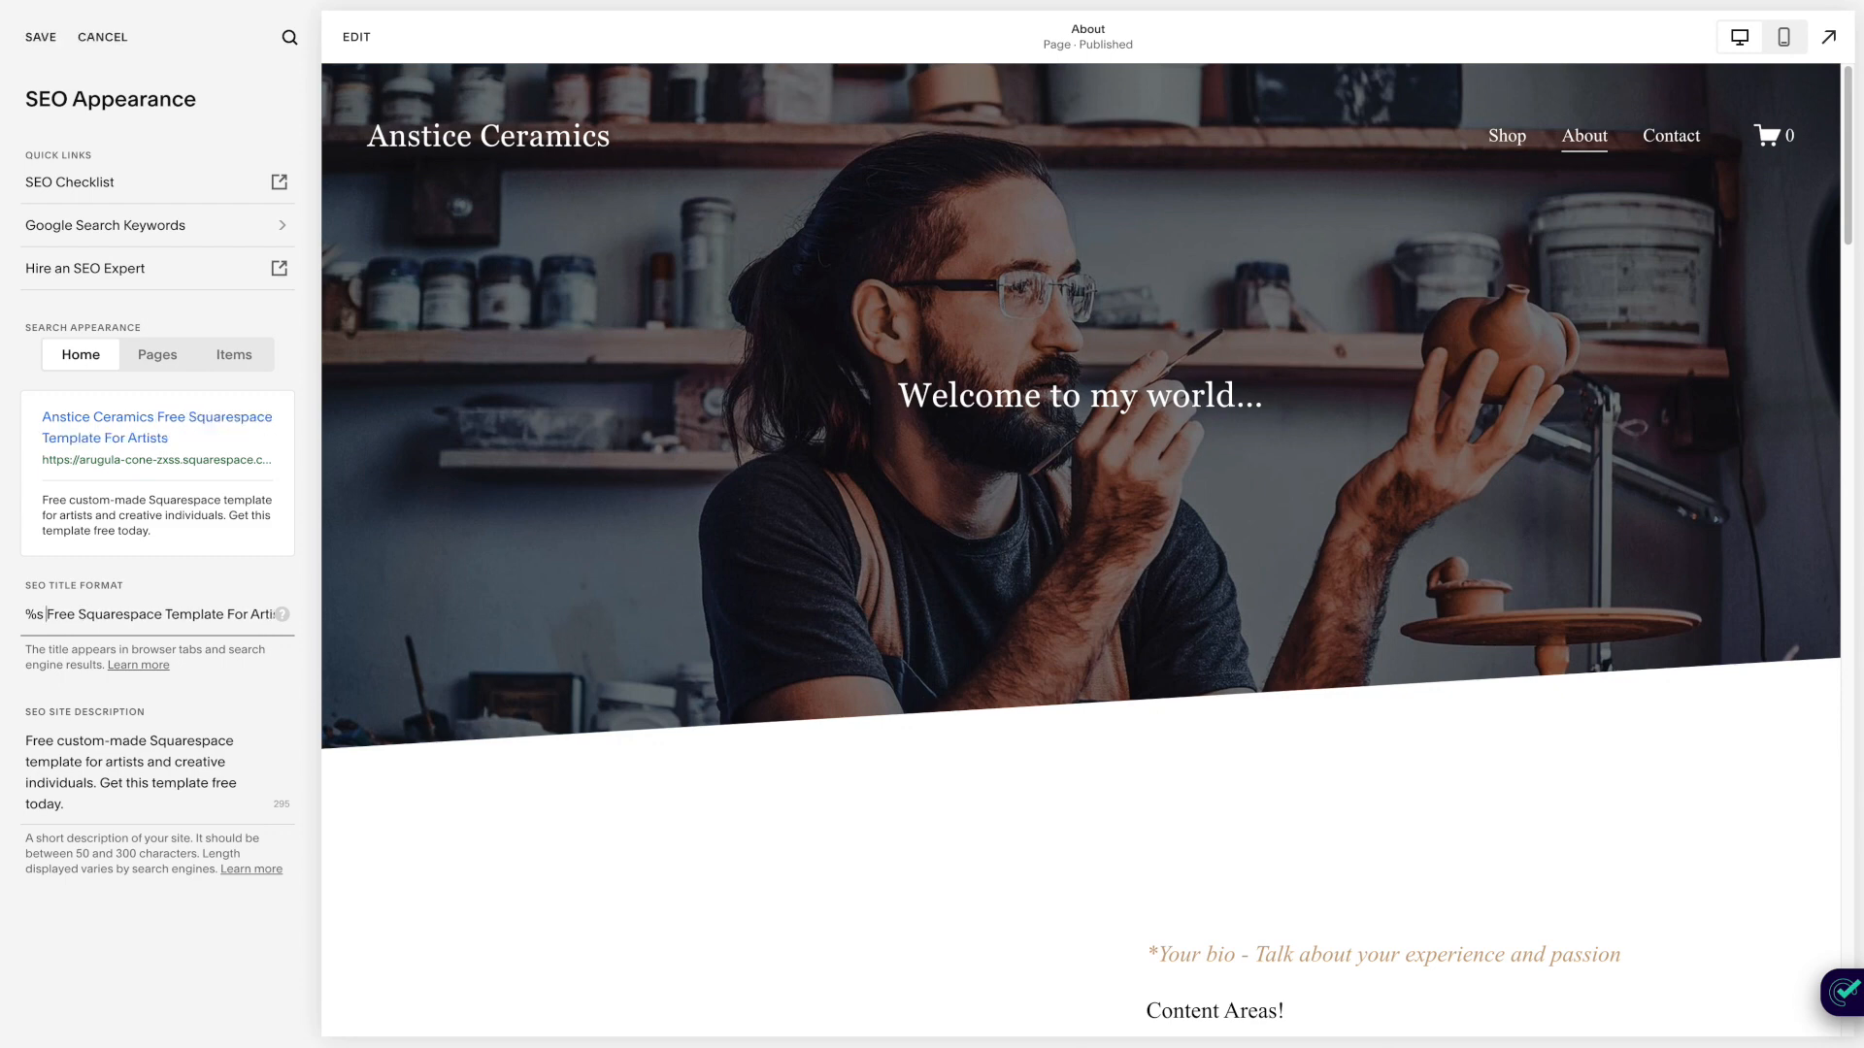
text(-)
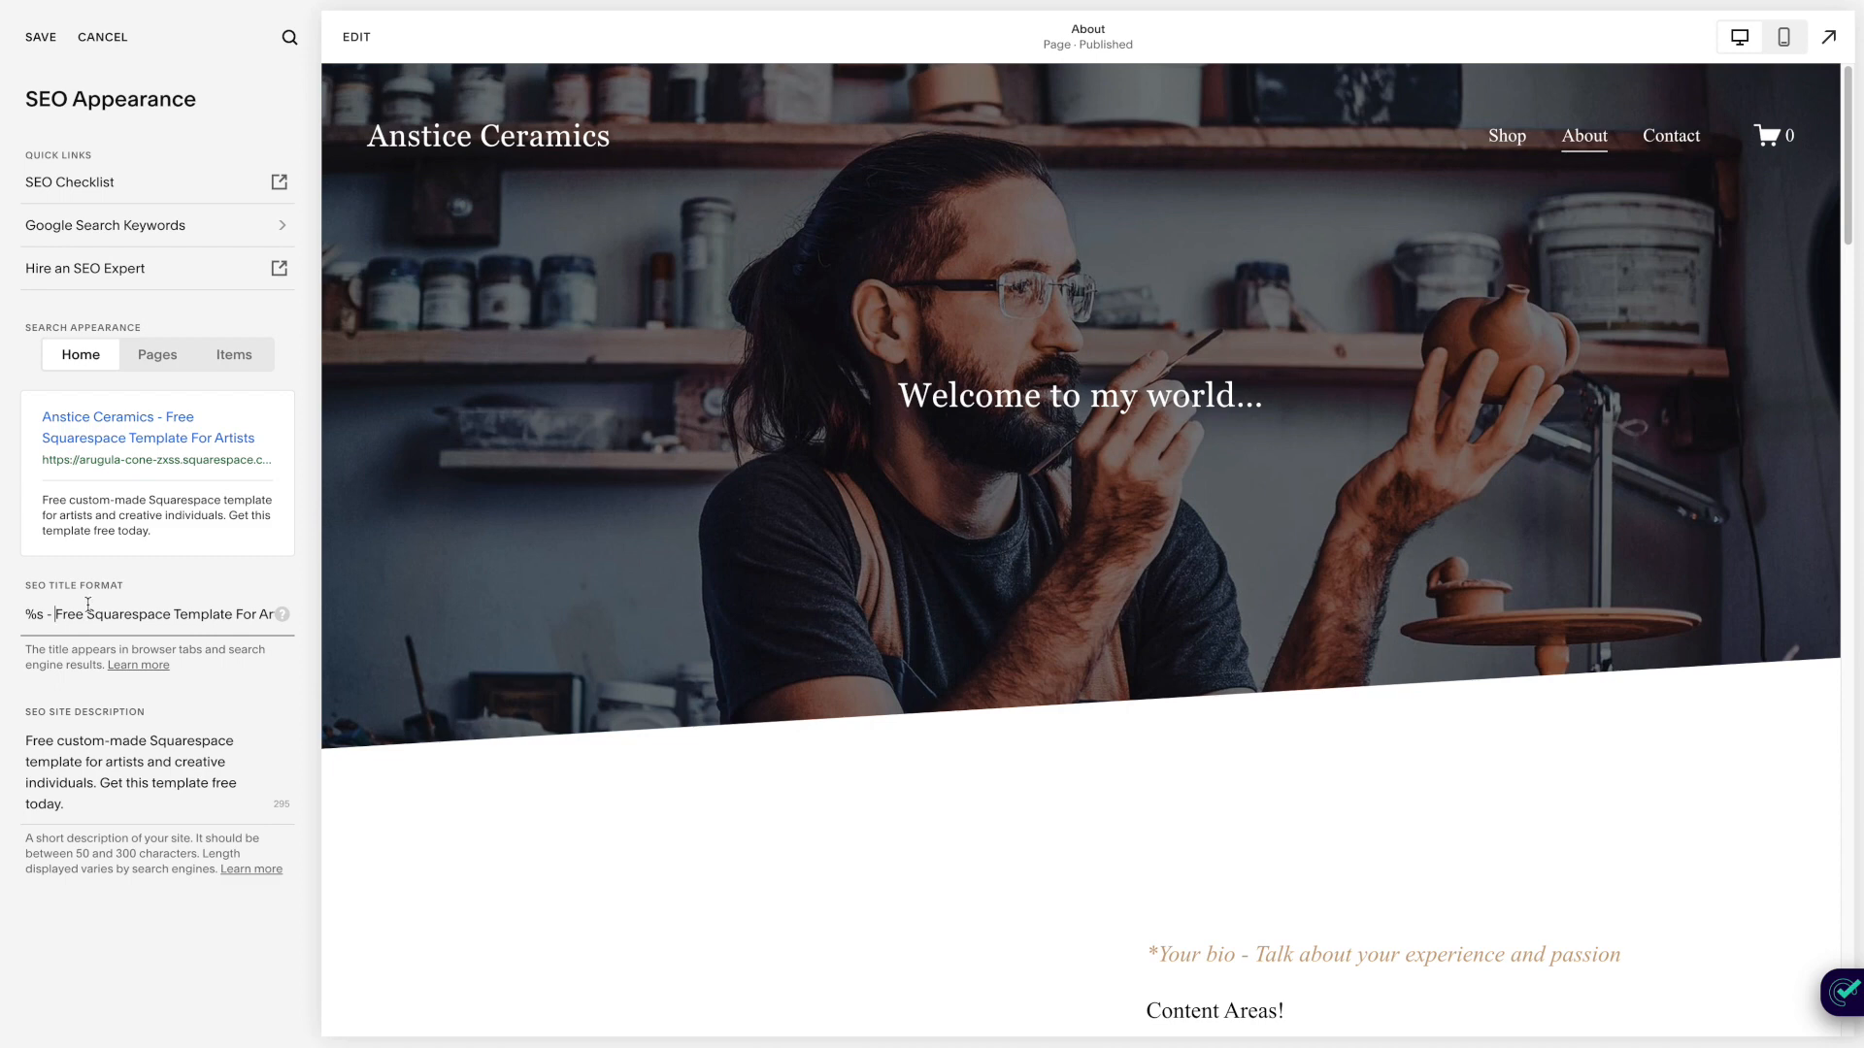
drag(56, 616, 47, 616)
text(|)
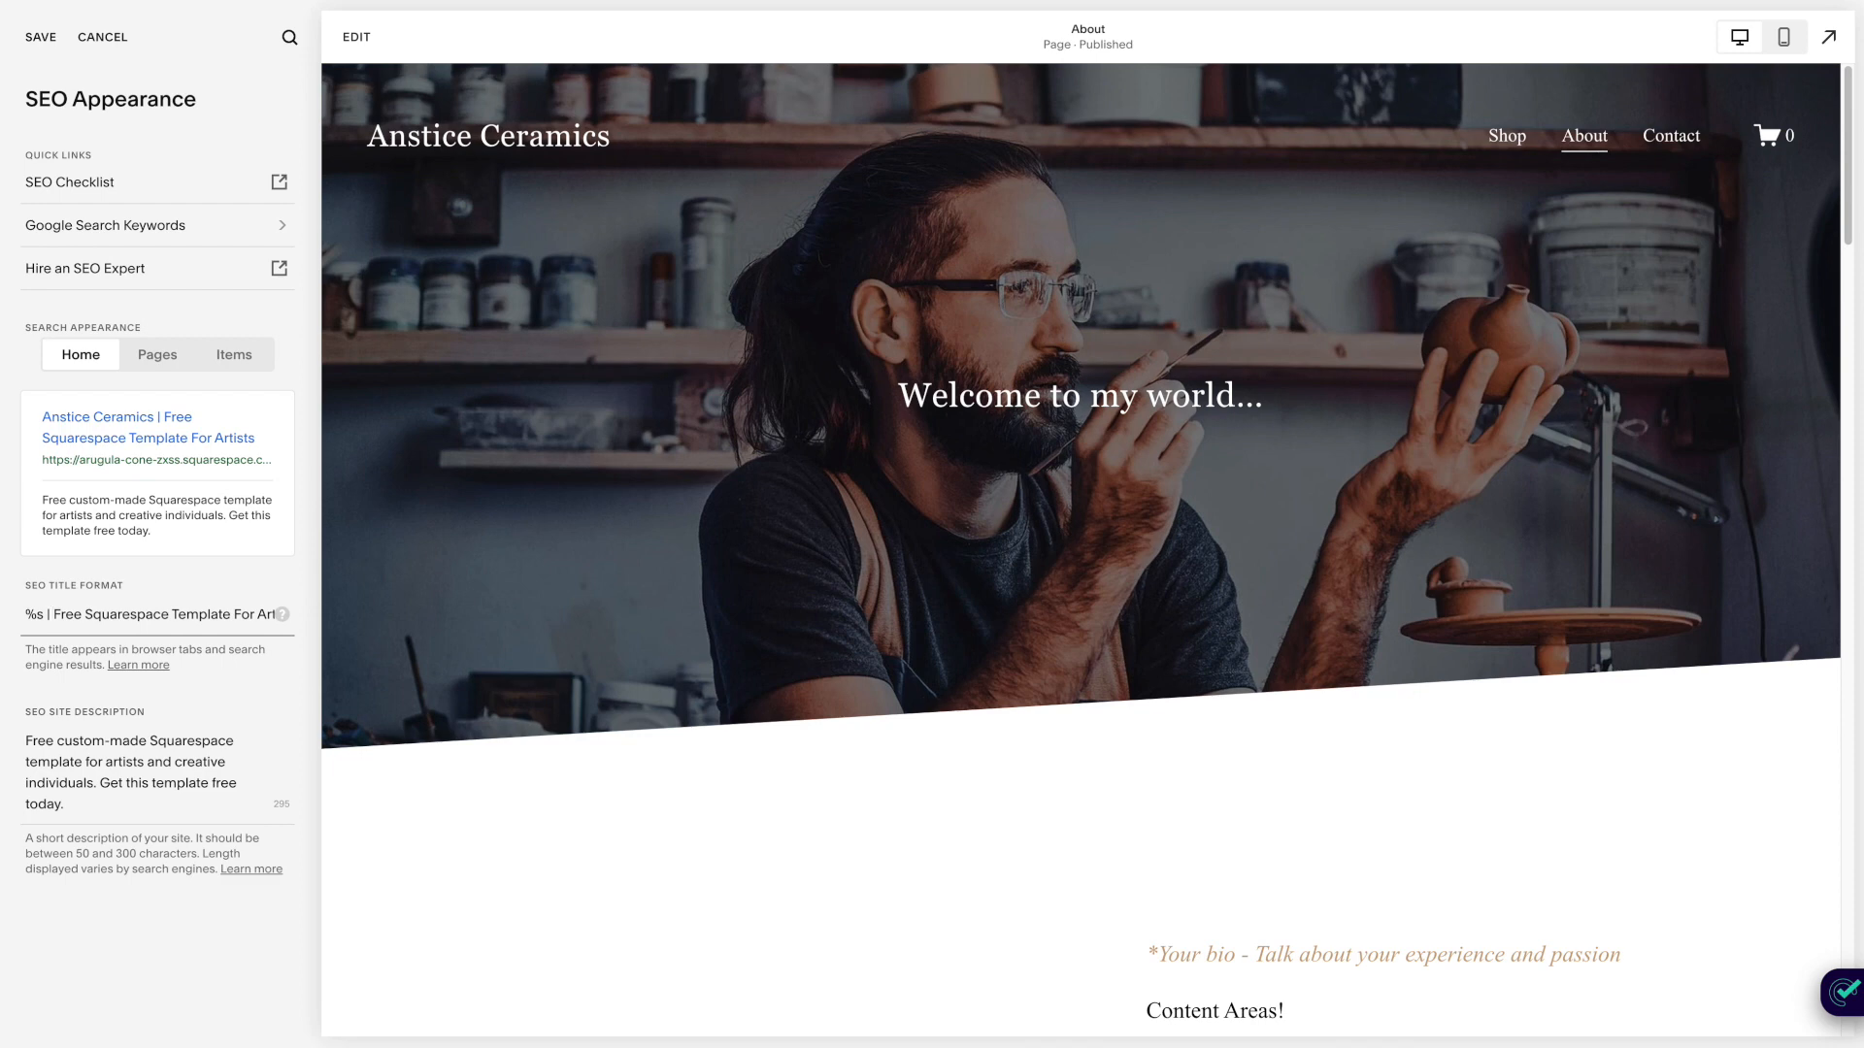
Replace the dash with a vertical bar between the variables in the SEO title formats for pages and for items.
click(157, 357)
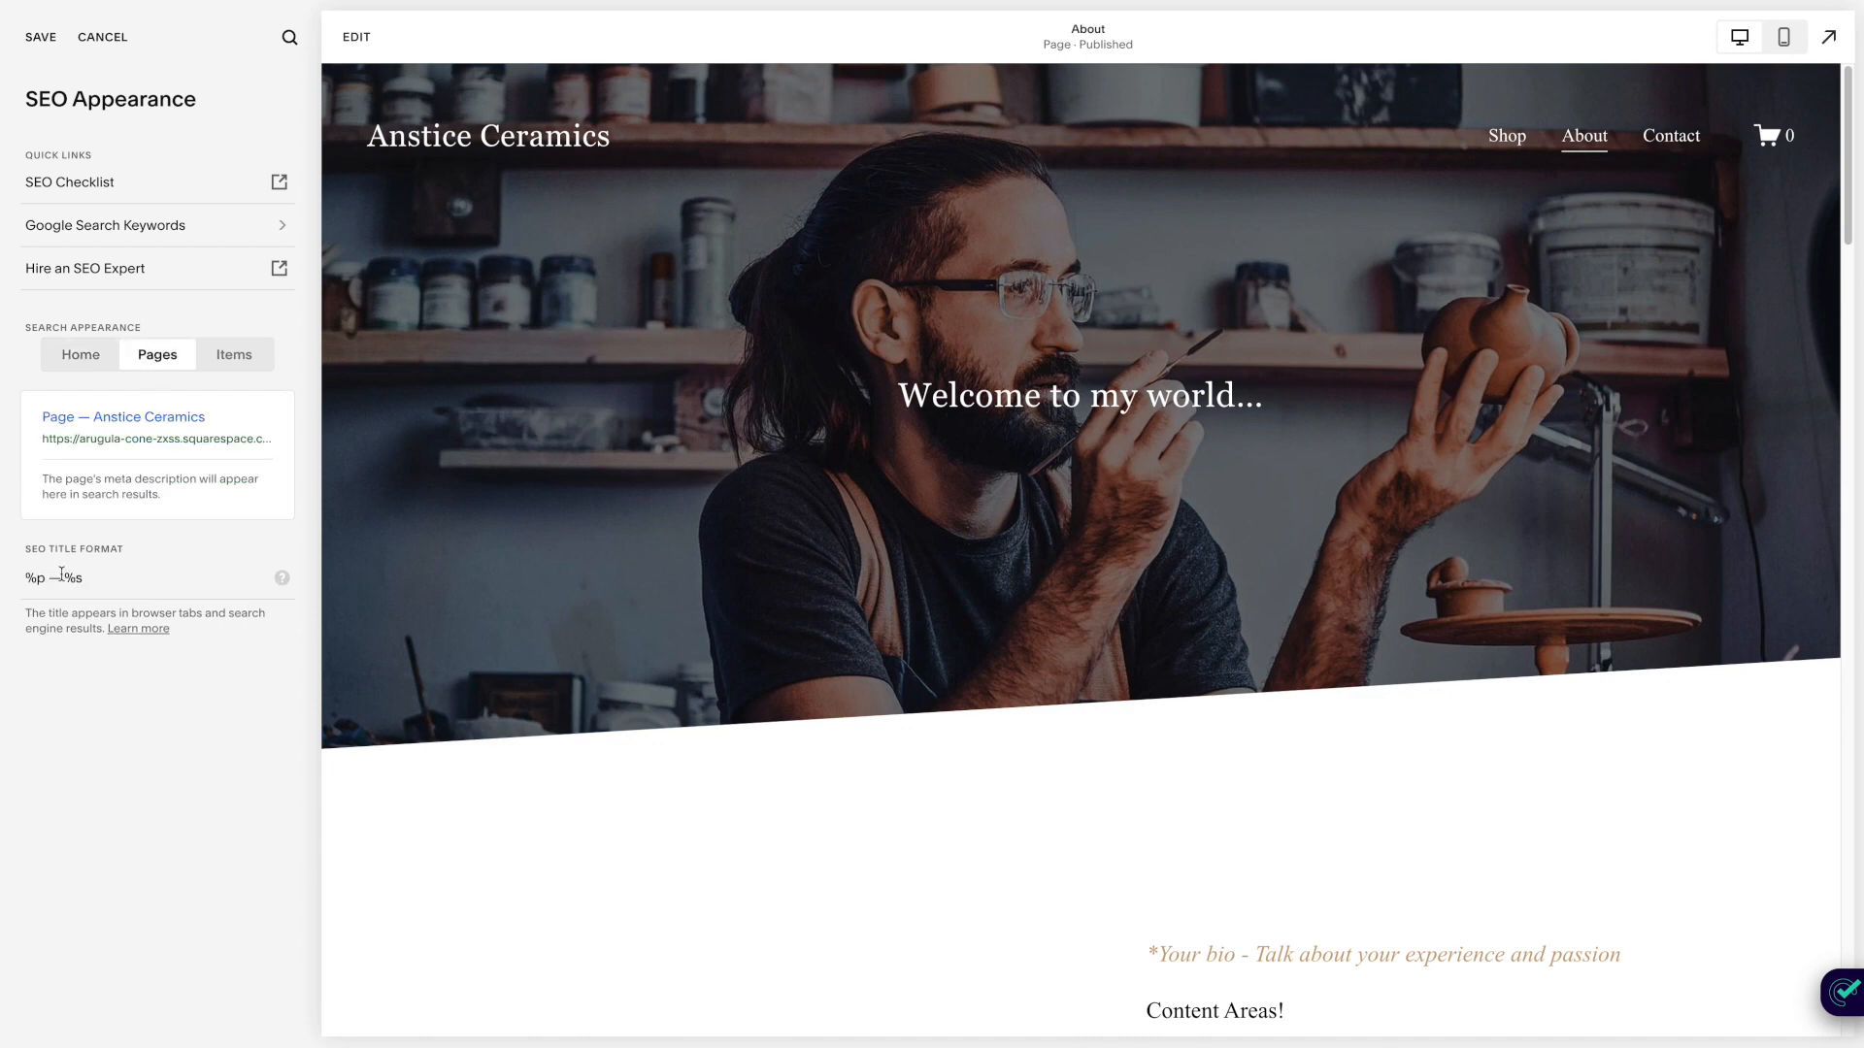
mouse_move(283, 580)
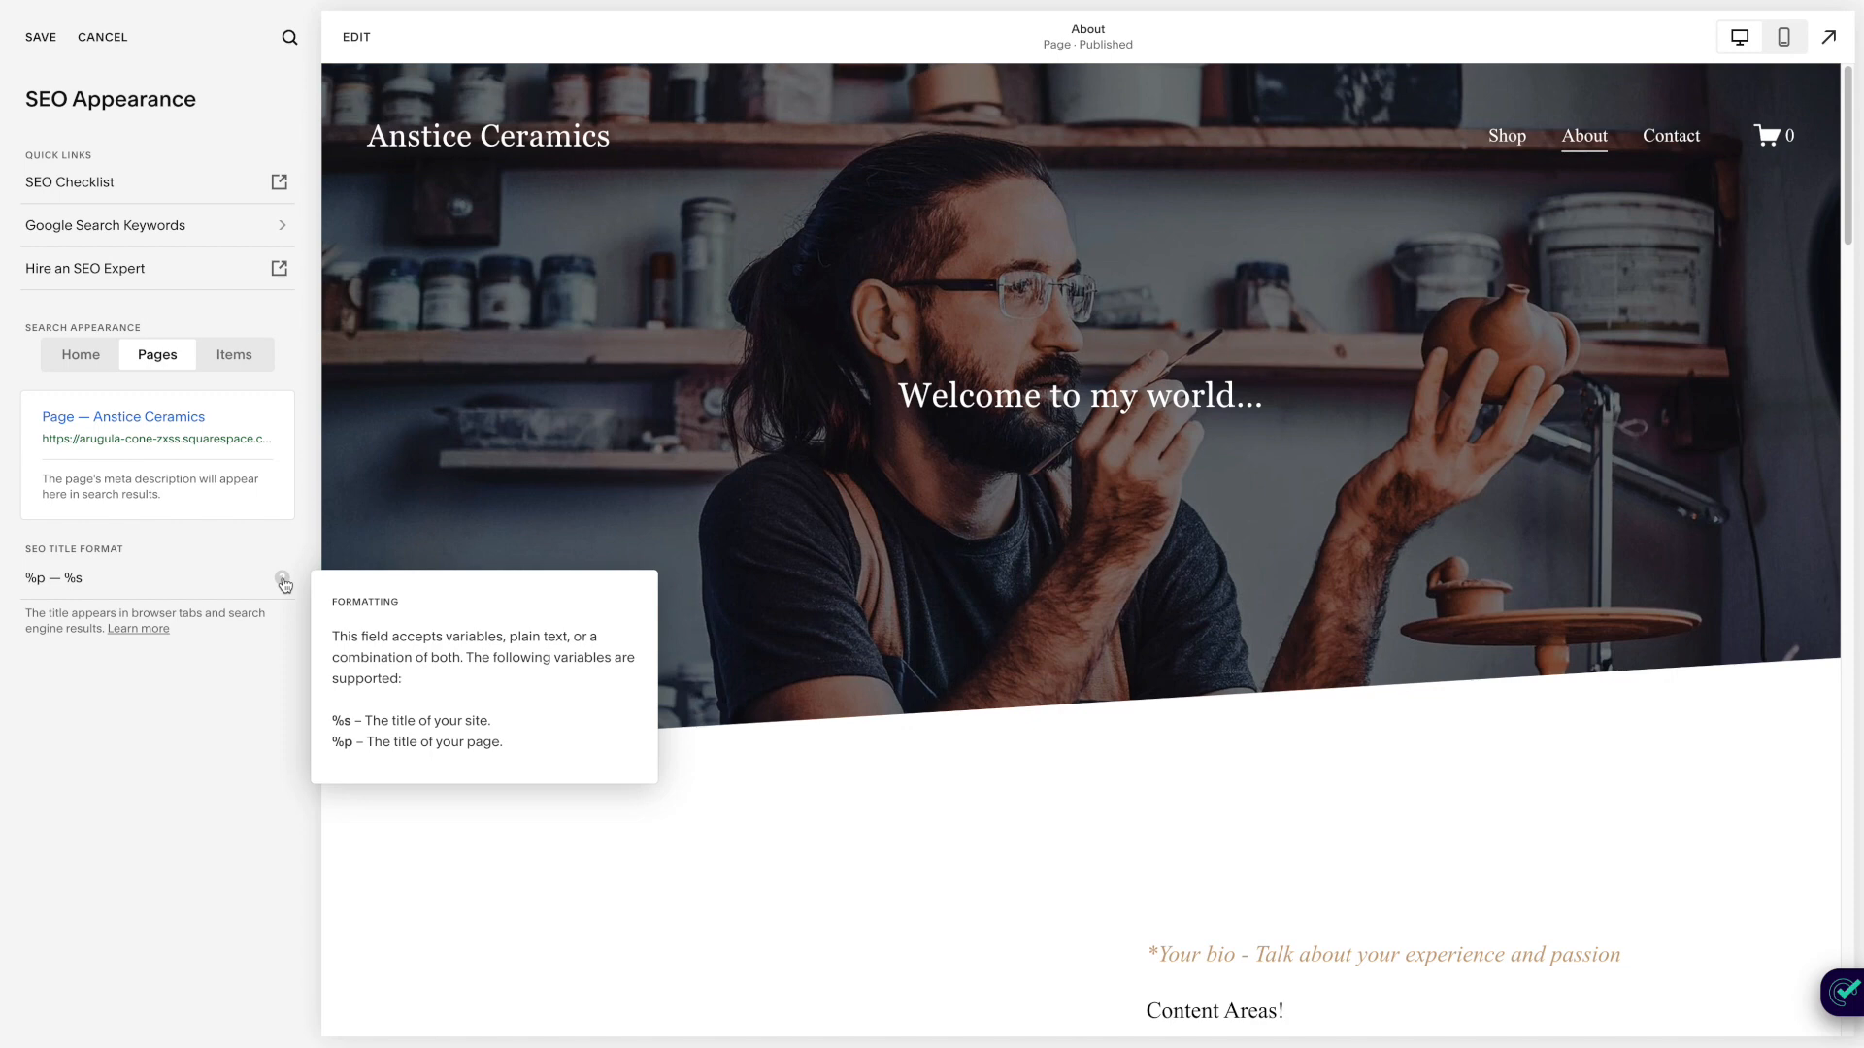
double_click(54, 578)
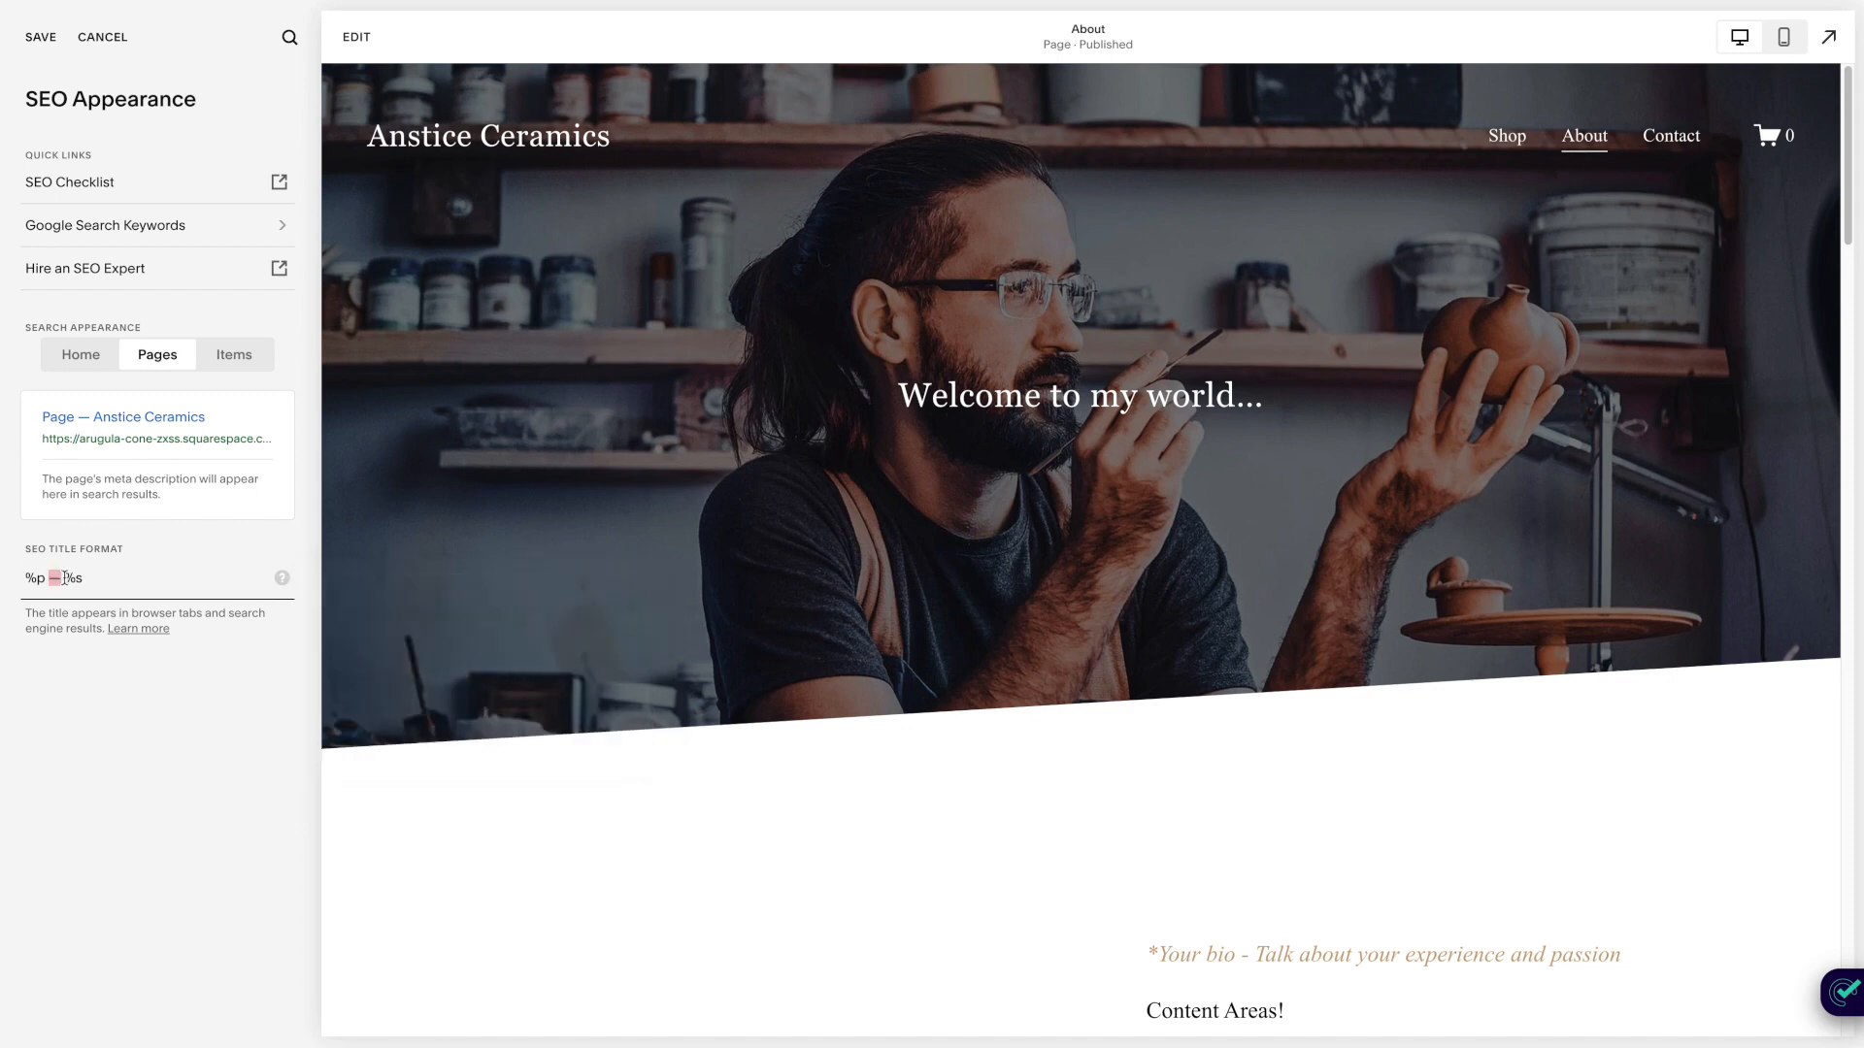
text(|)
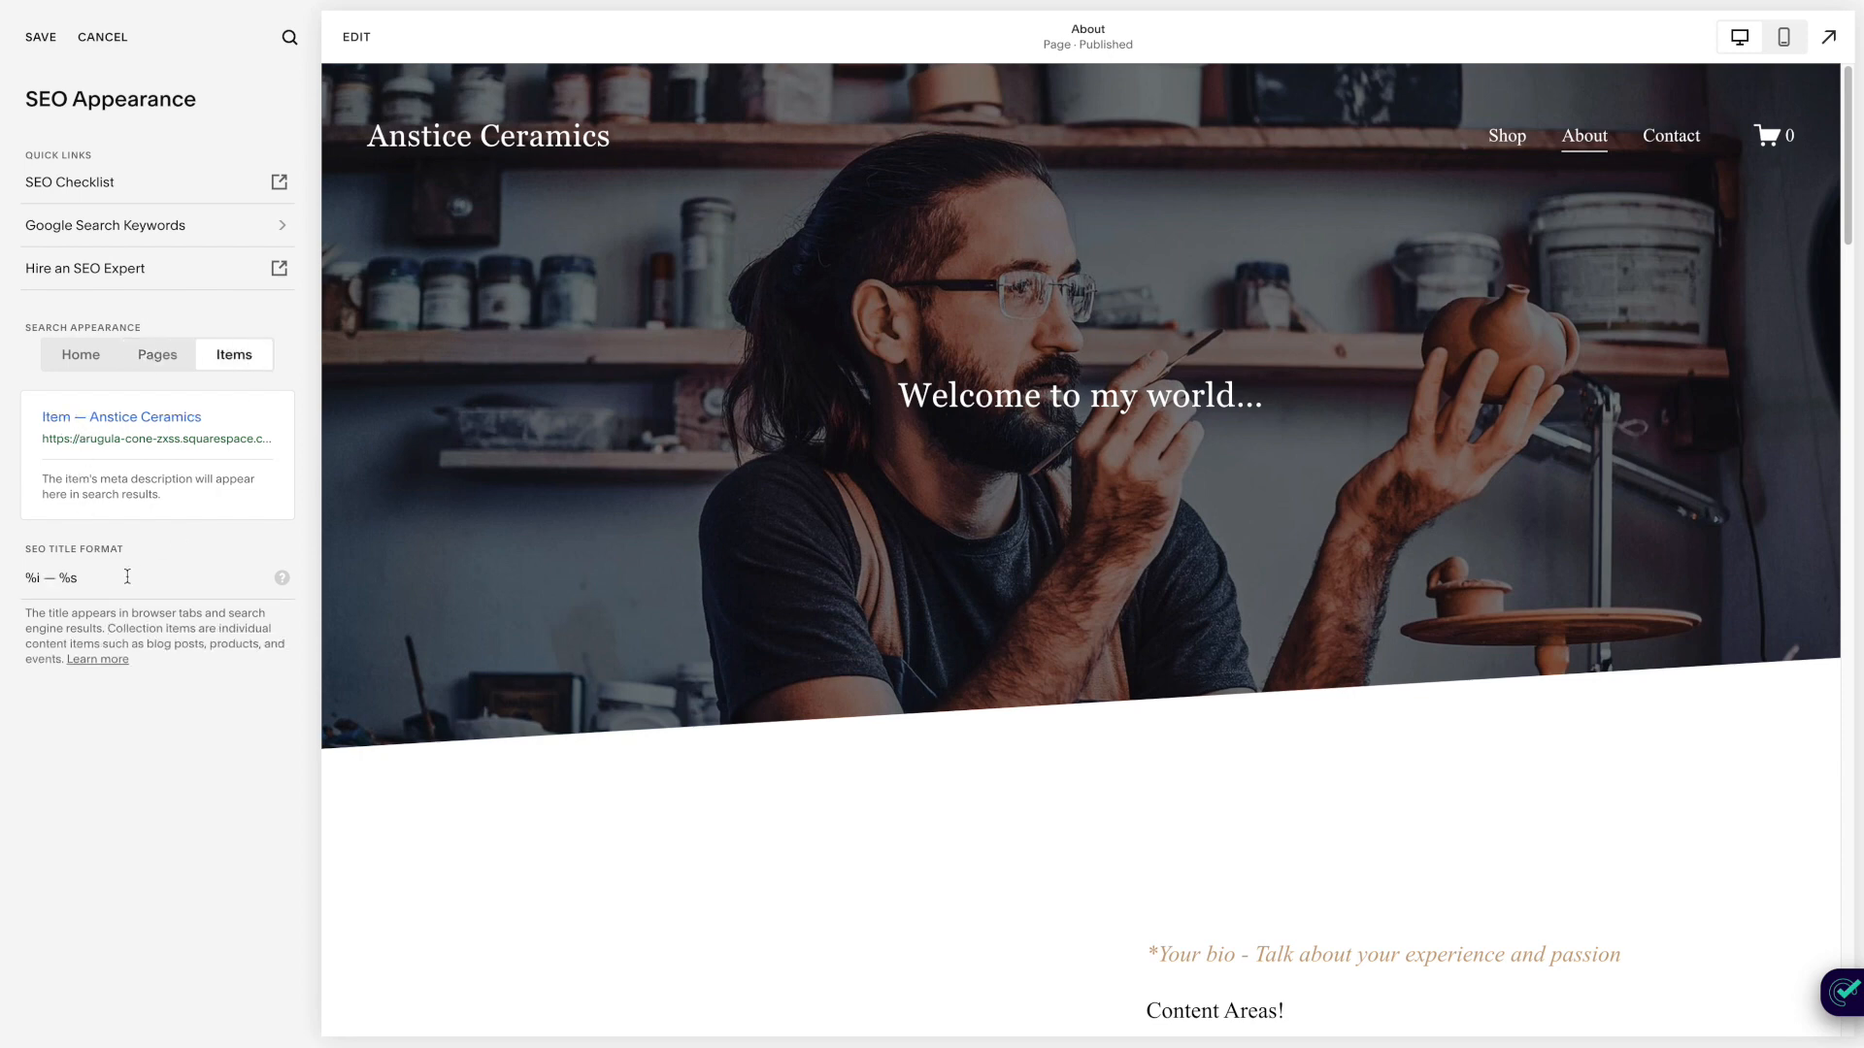
double_click(49, 578)
text(|)
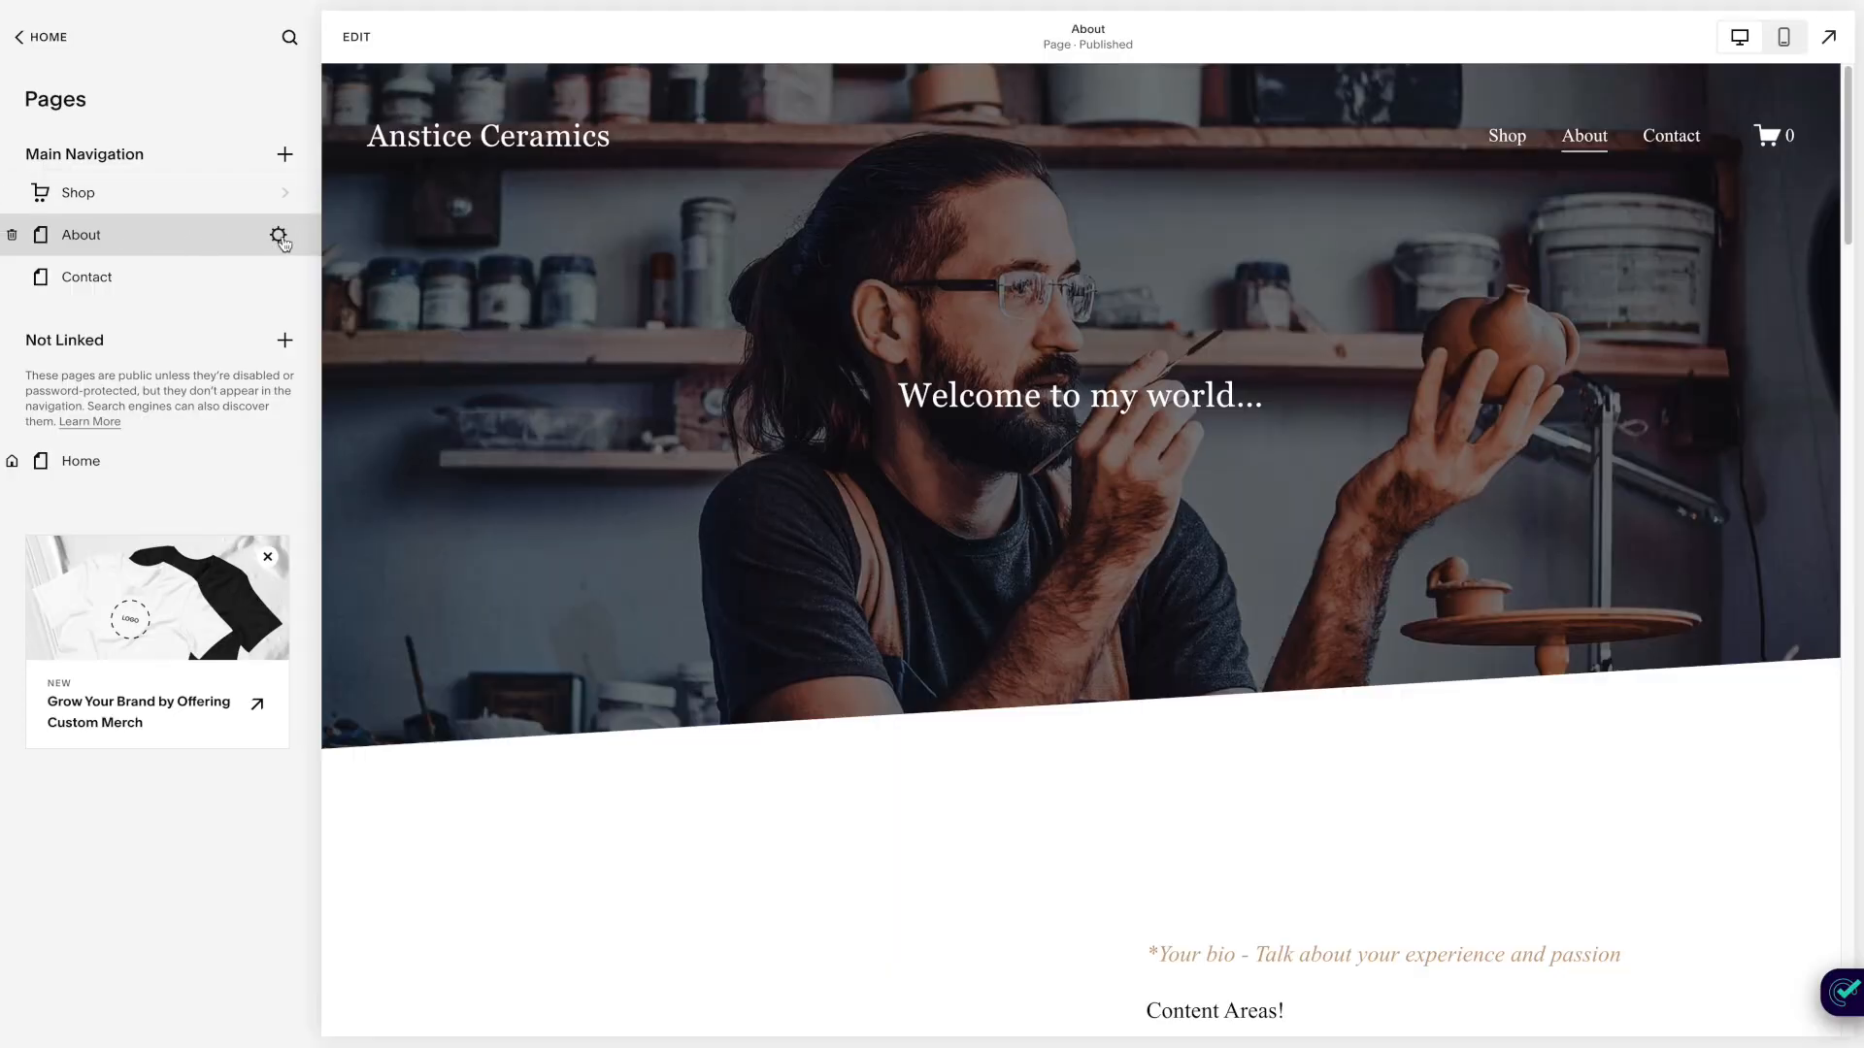
Open the About page's general settings and review its page title, navigation title and URL slug.
click(280, 238)
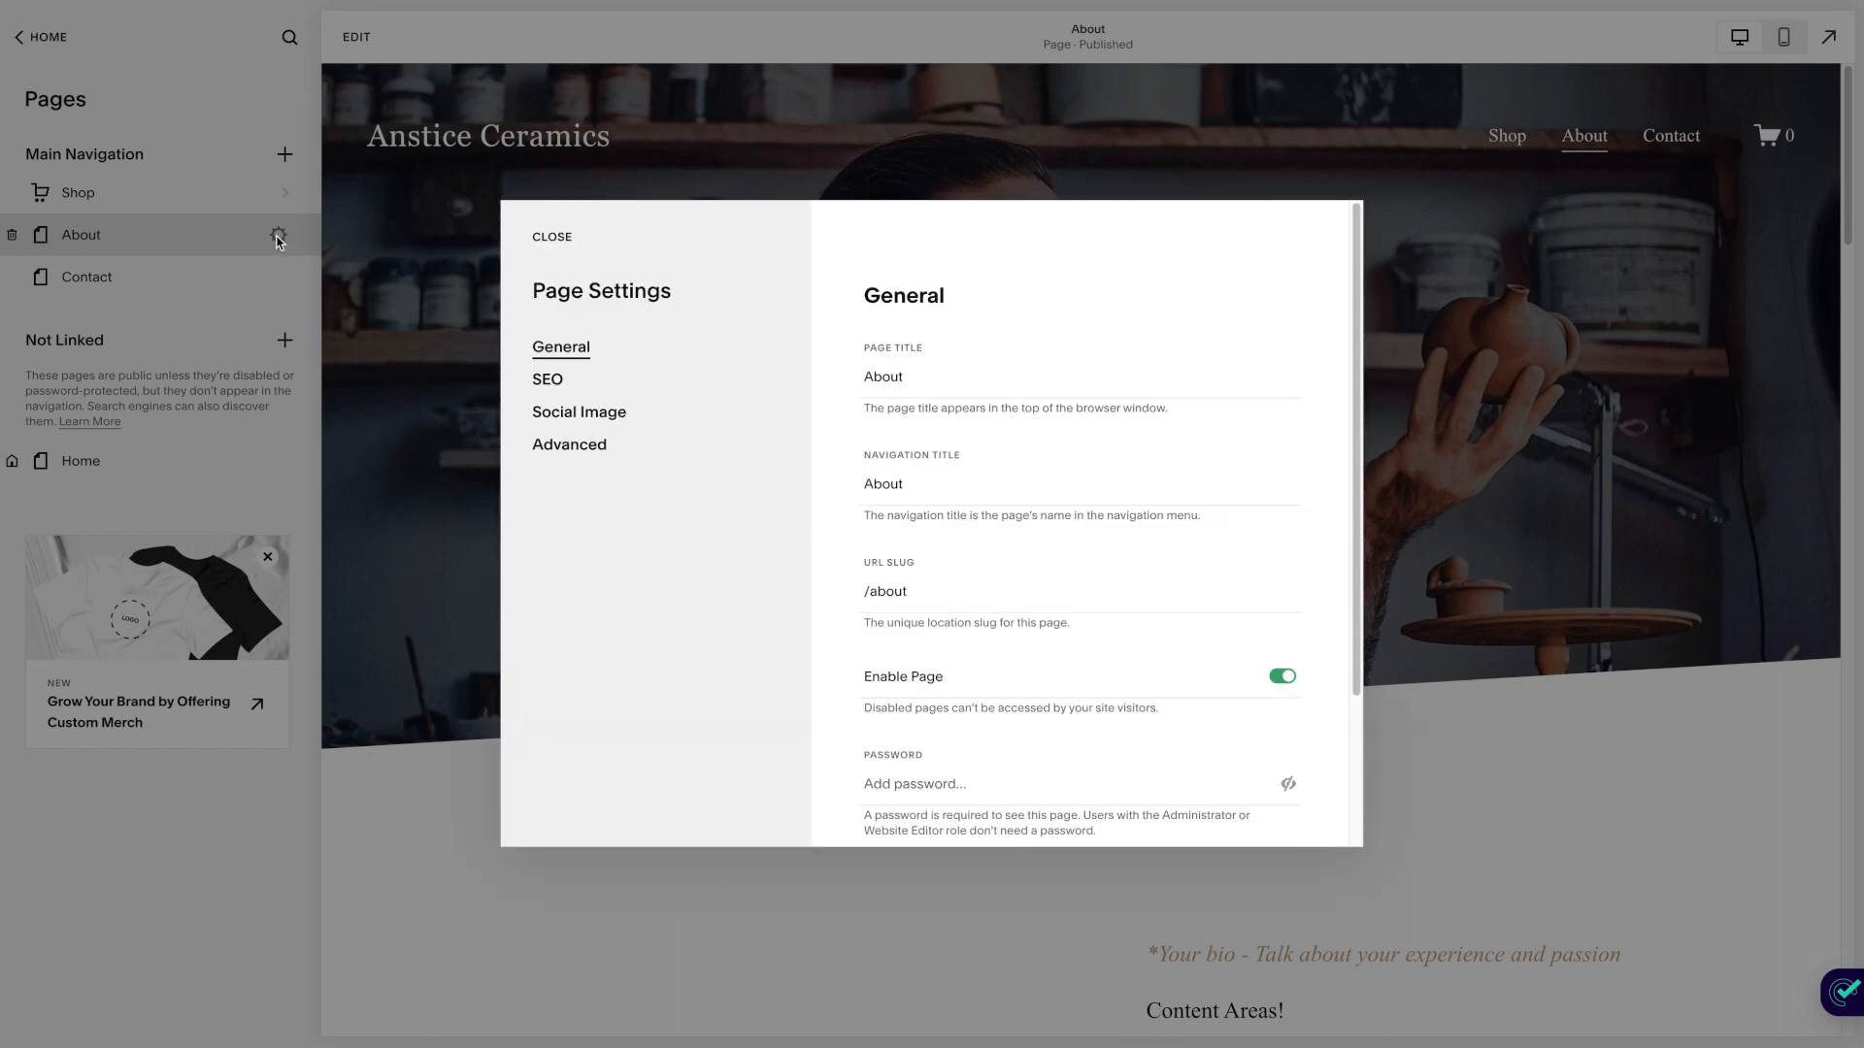
double_click(930, 377)
double_click(907, 485)
drag(920, 598, 857, 609)
click(921, 592)
click(934, 477)
Extend the About page's URL slug to /about-ceramic-artist-anstice and highlight its wording for review.
click(912, 592)
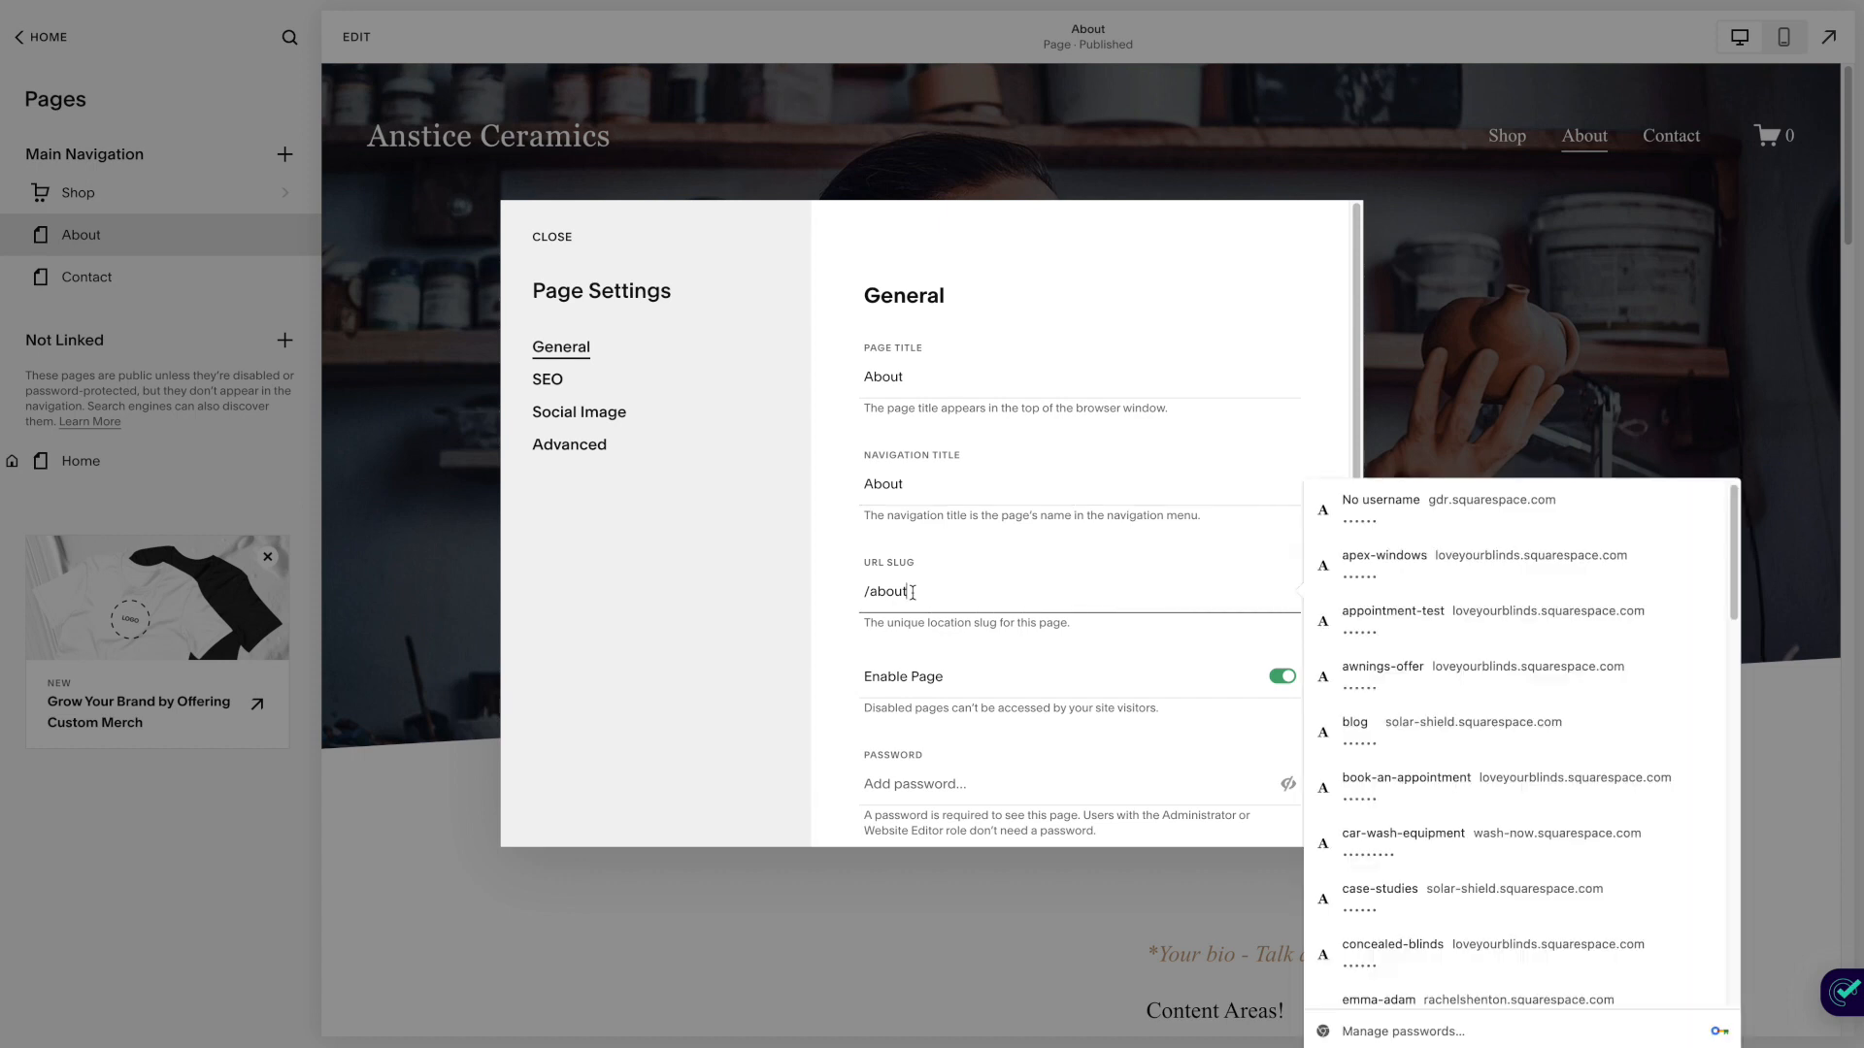
text(-cer)
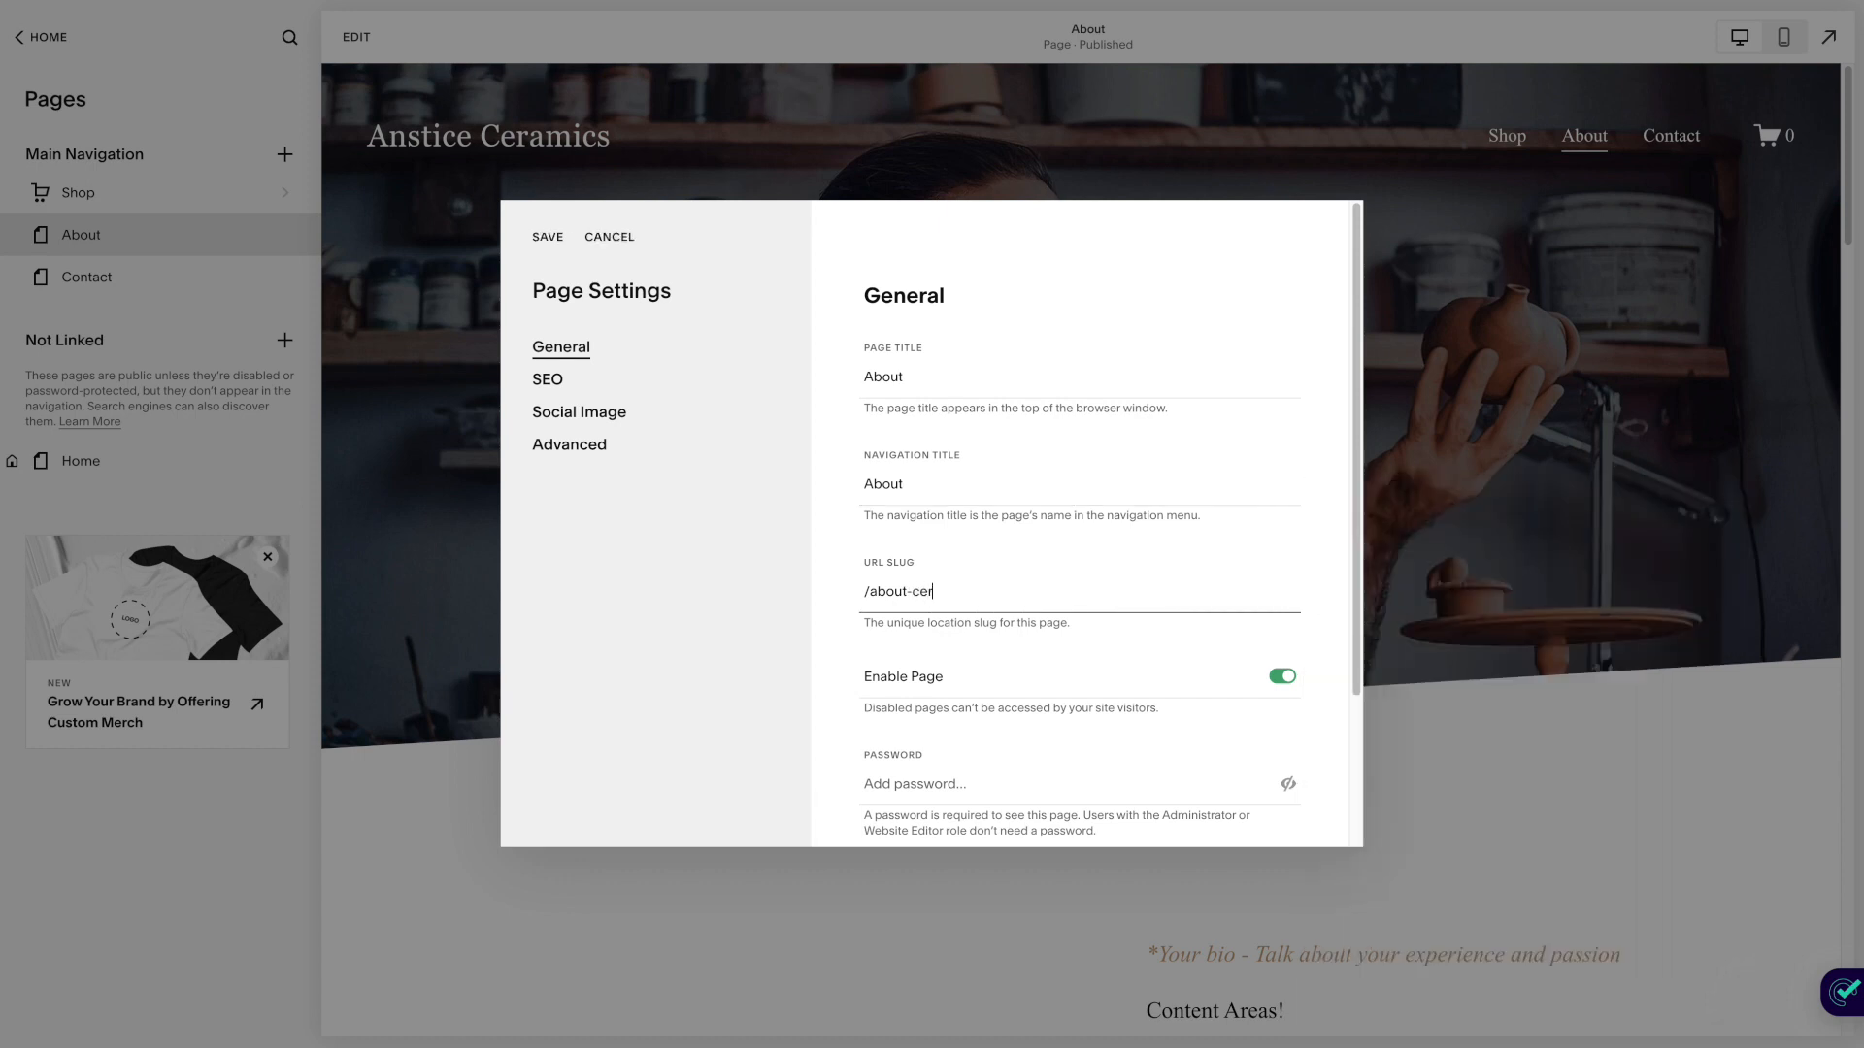
text(amic-artist-anstice)
drag(1088, 591, 903, 595)
click(913, 595)
drag(1054, 591, 854, 594)
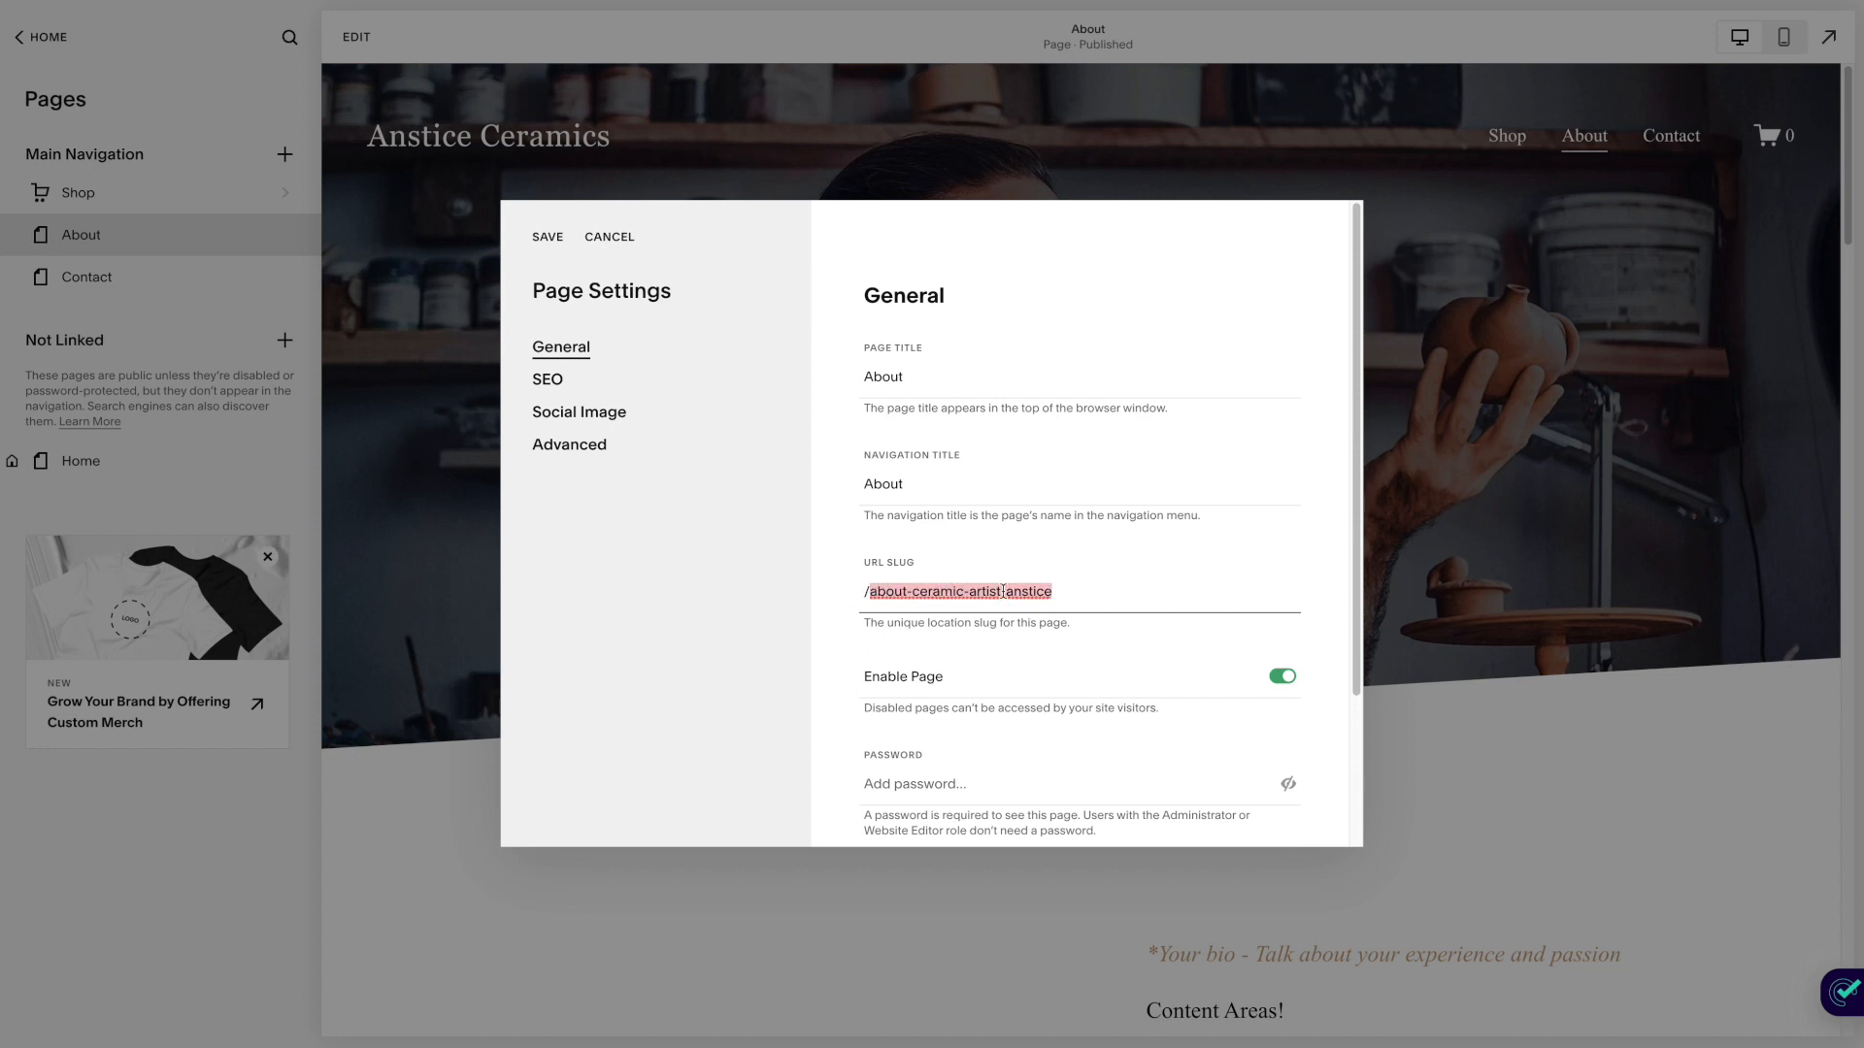